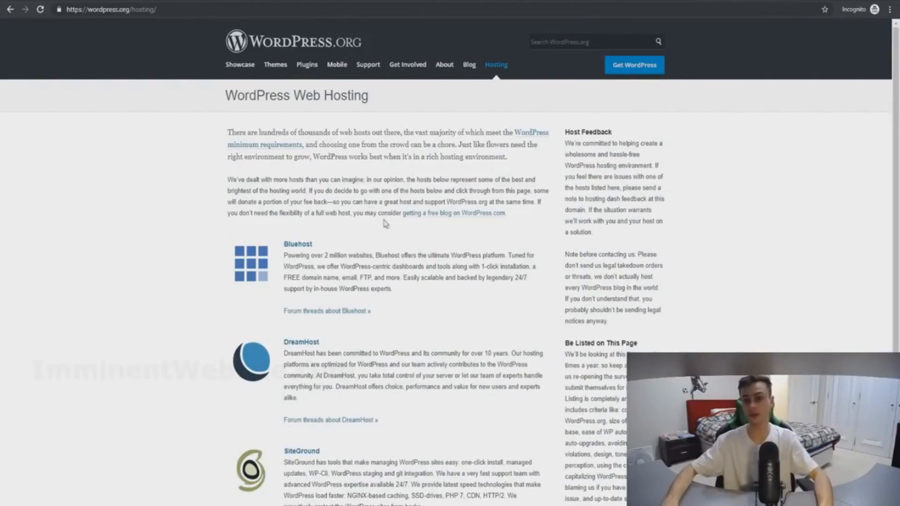
{"action": "left_click_drag", "start_coordinate": [480, 266], "coordinate": [530, 267]}
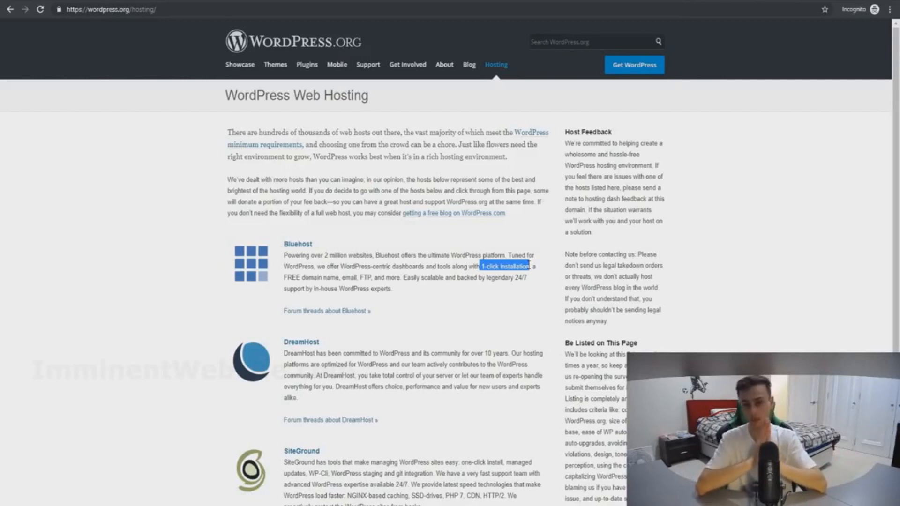
{"action": "left_click", "coordinate": [747, 330]}
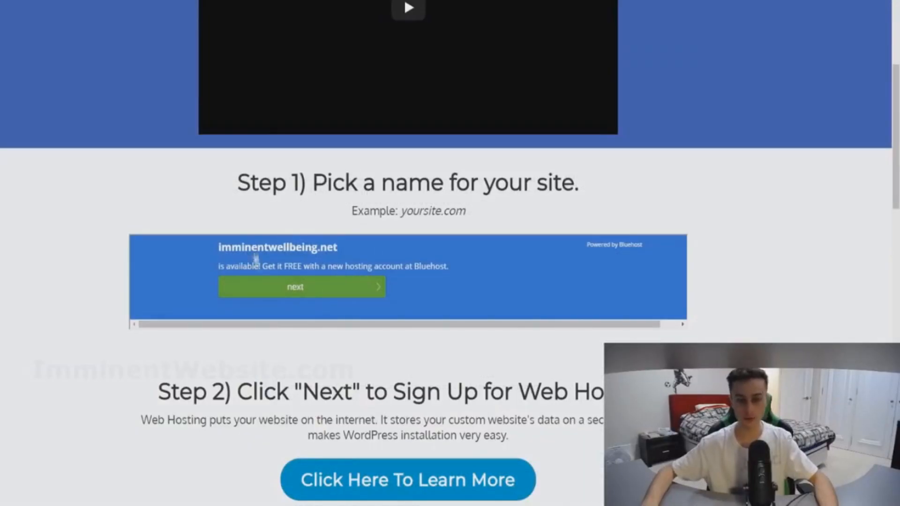
Continue to the hosting sign-up with the available domain imminentwellbeing.net and check the information on Domain Privacy Protection.
{"action": "left_click", "coordinate": [318, 288]}
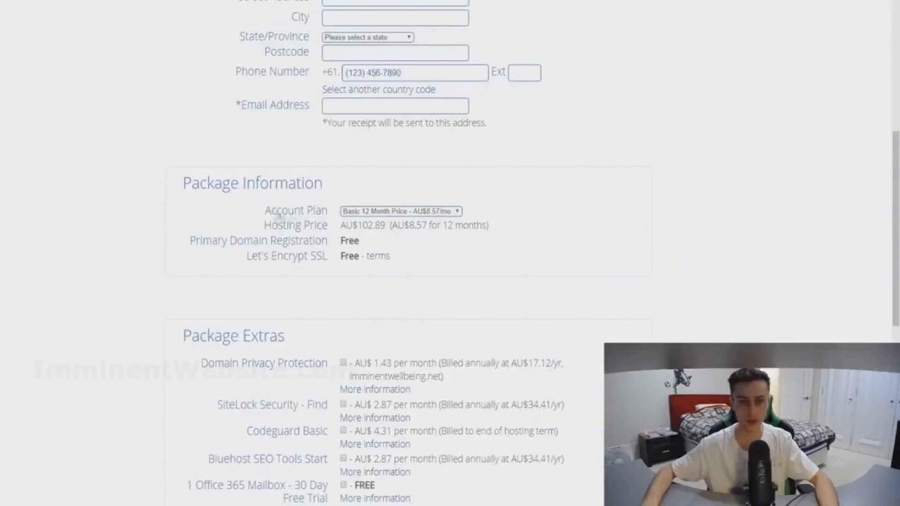
{"action": "scroll", "coordinate": [349, 220], "scroll_direction": "down", "scroll_amount": 2}
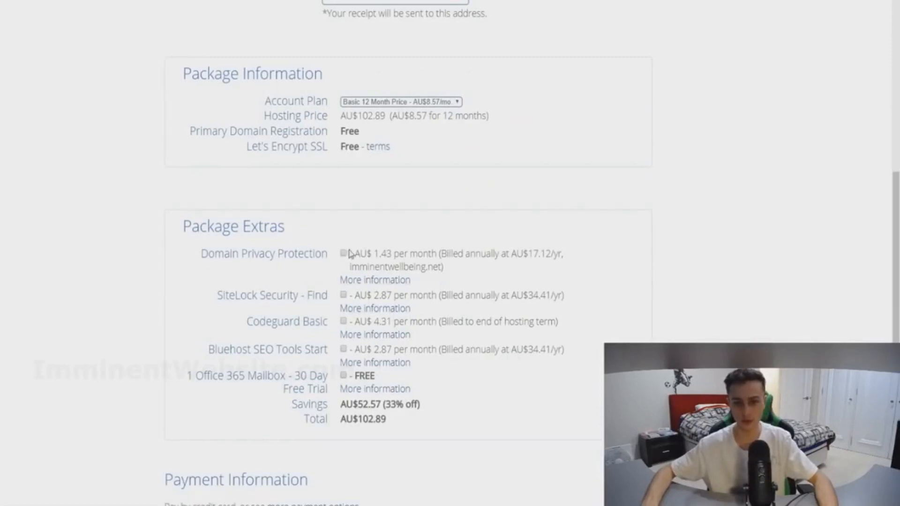
{"action": "left_click", "coordinate": [359, 280]}
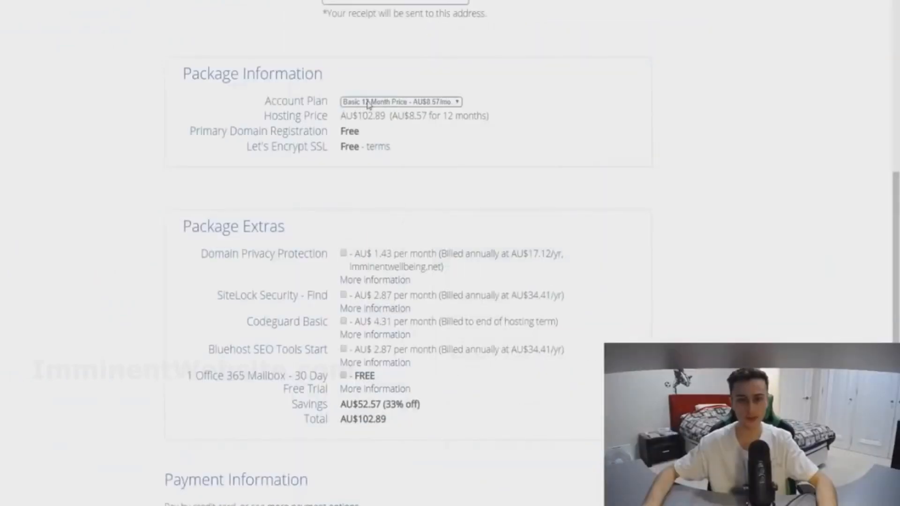
Compare the hosting prices of the Basic 12, 24 and 36 month account plans, ending on the 12 month plan.
{"action": "left_click", "coordinate": [360, 102]}
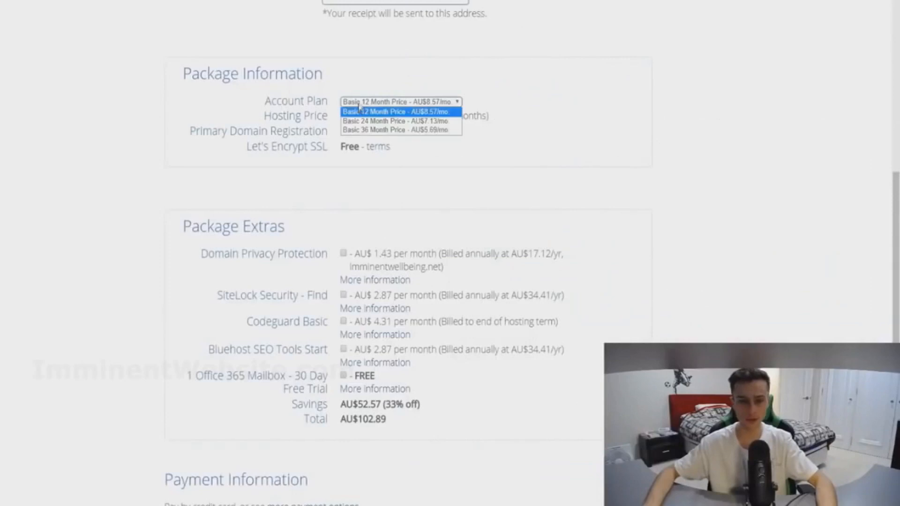
{"action": "left_click", "coordinate": [362, 133]}
{"action": "left_click", "coordinate": [368, 101]}
{"action": "left_click", "coordinate": [367, 113]}
{"action": "left_click", "coordinate": [368, 102]}
{"action": "left_click", "coordinate": [364, 131]}
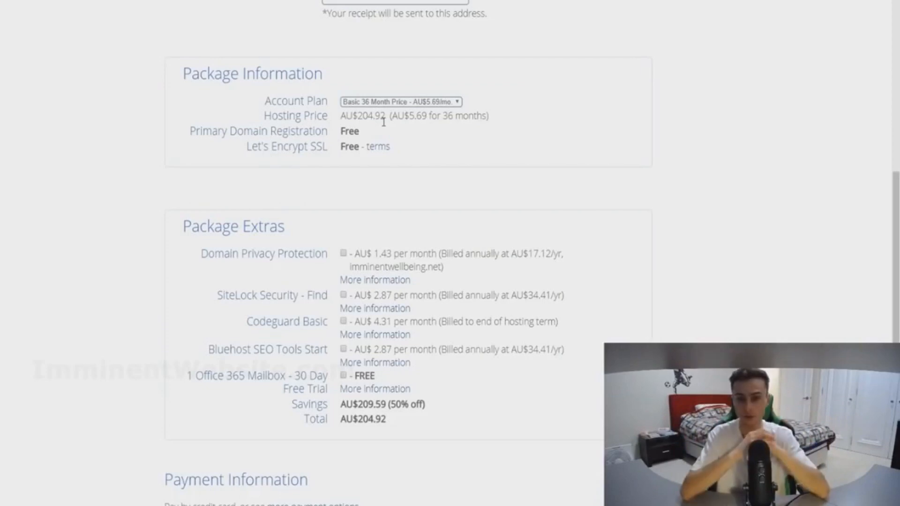
{"action": "left_click", "coordinate": [378, 103]}
{"action": "left_click", "coordinate": [380, 112]}
{"action": "left_click", "coordinate": [385, 103]}
{"action": "left_click", "coordinate": [389, 121]}
{"action": "left_click", "coordinate": [395, 104]}
{"action": "left_click", "coordinate": [393, 112]}
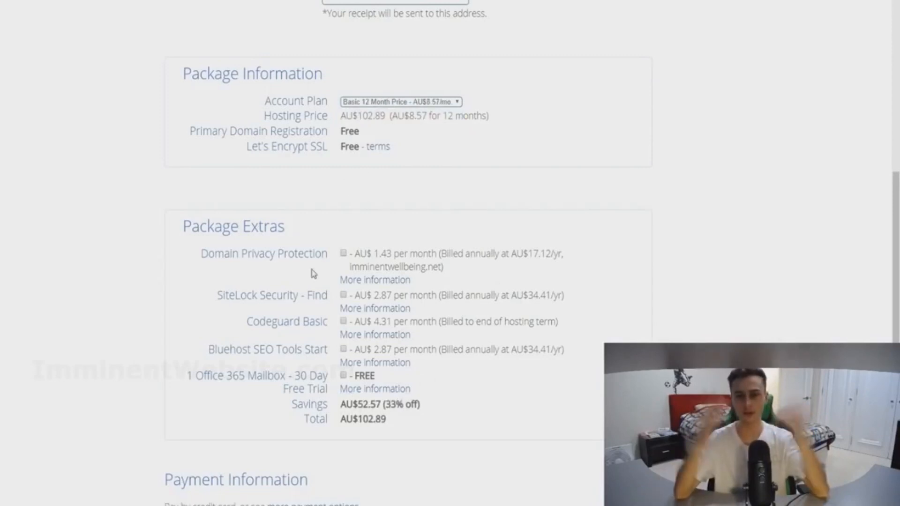
Show more payment options in the payment information and choose to pay with PayPal.
{"action": "scroll", "coordinate": [314, 274], "scroll_direction": "down", "scroll_amount": 1}
{"action": "scroll", "coordinate": [324, 291], "scroll_direction": "up", "scroll_amount": 3}
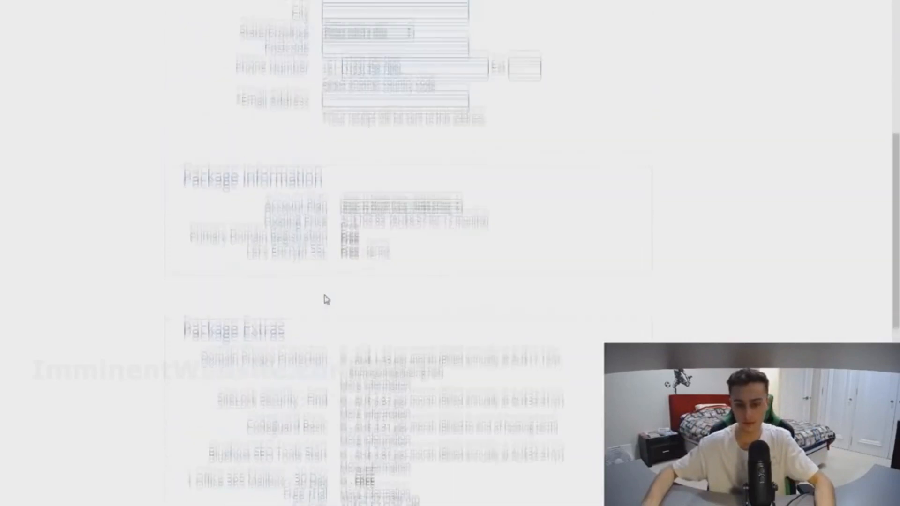
{"action": "scroll", "coordinate": [324, 298], "scroll_direction": "down", "scroll_amount": 2}
{"action": "scroll", "coordinate": [342, 288], "scroll_direction": "down", "scroll_amount": 8}
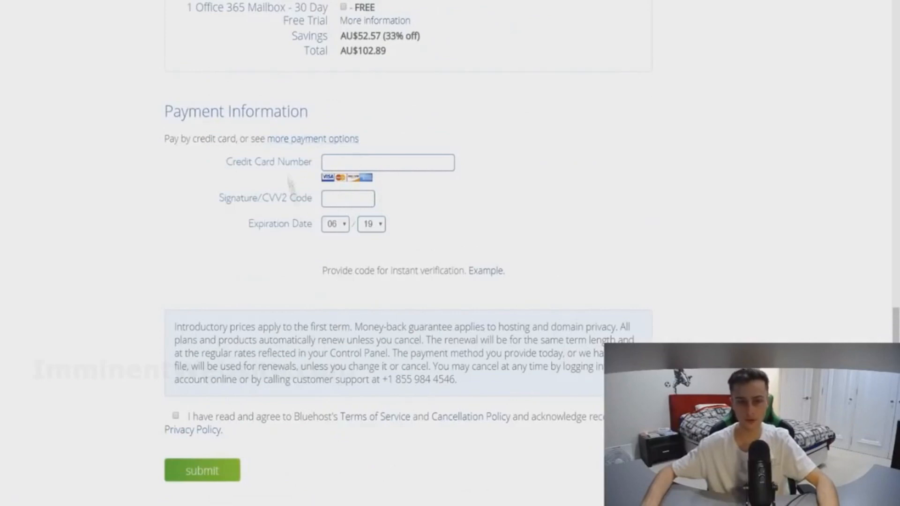
{"action": "left_click", "coordinate": [311, 139]}
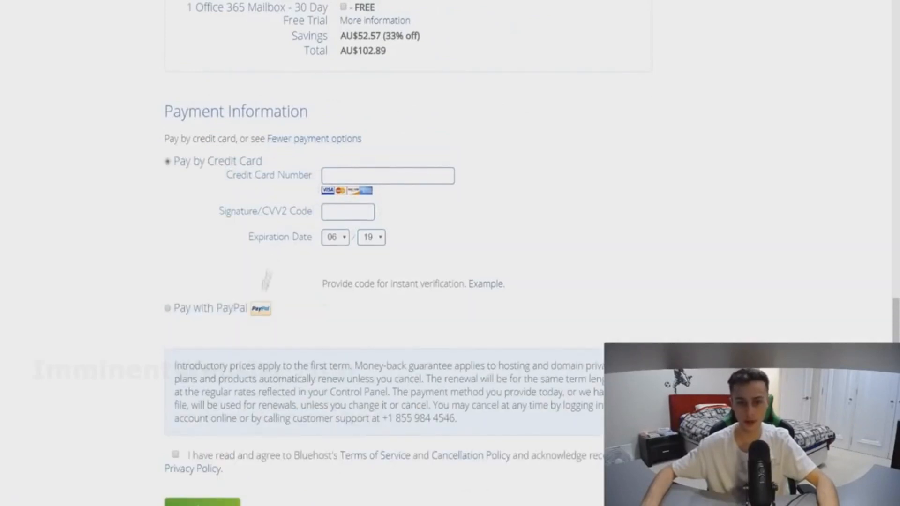
{"action": "left_click", "coordinate": [173, 309]}
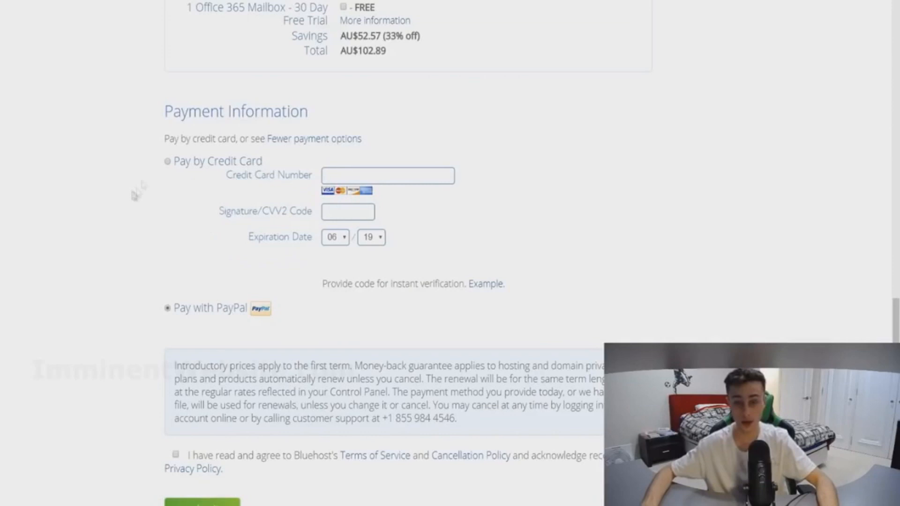
Agree to Bluehost's Terms of Service and Cancellation Policy and submit the sign-up form.
{"action": "scroll", "coordinate": [164, 202], "scroll_direction": "down", "scroll_amount": 1}
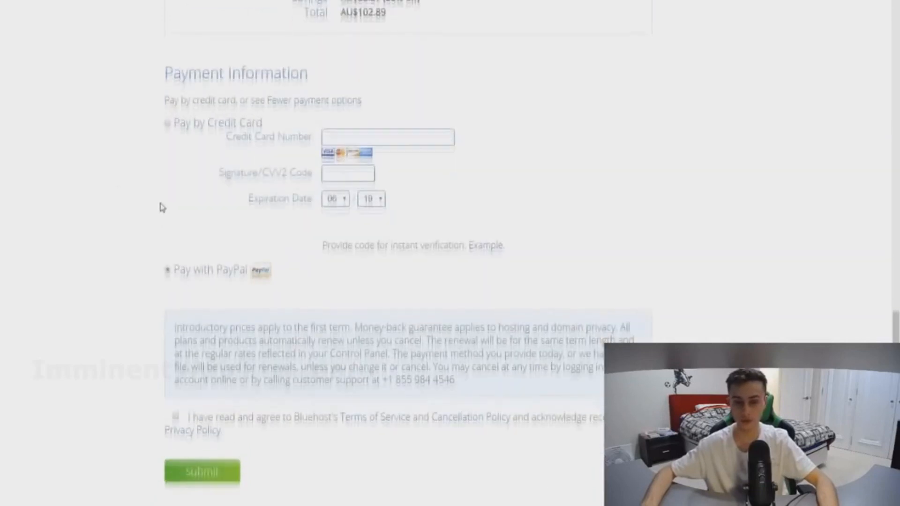
{"action": "left_click", "coordinate": [175, 416]}
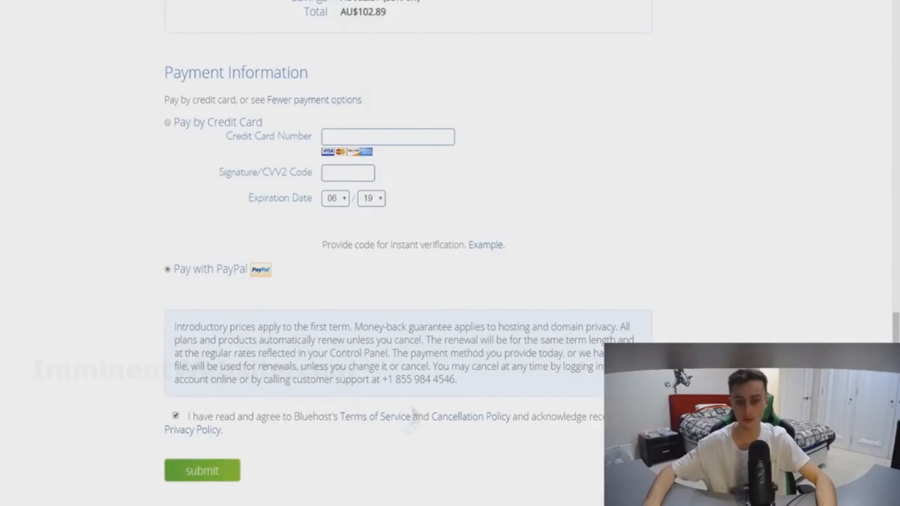
{"action": "left_click", "coordinate": [202, 471]}
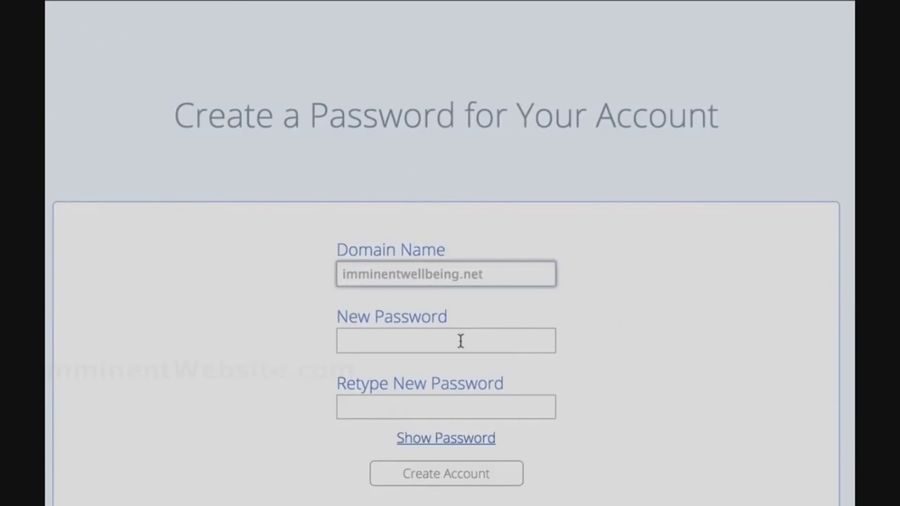
{"action": "scroll", "coordinate": [460, 342], "scroll_direction": "down", "scroll_amount": 1}
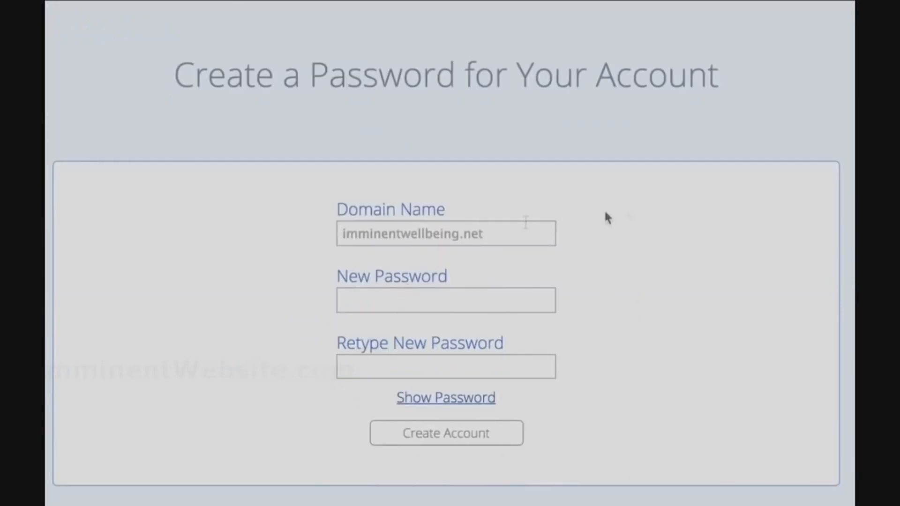
{"action": "left_click_drag", "start_coordinate": [488, 234], "coordinate": [302, 227]}
{"action": "left_click", "coordinate": [426, 227]}
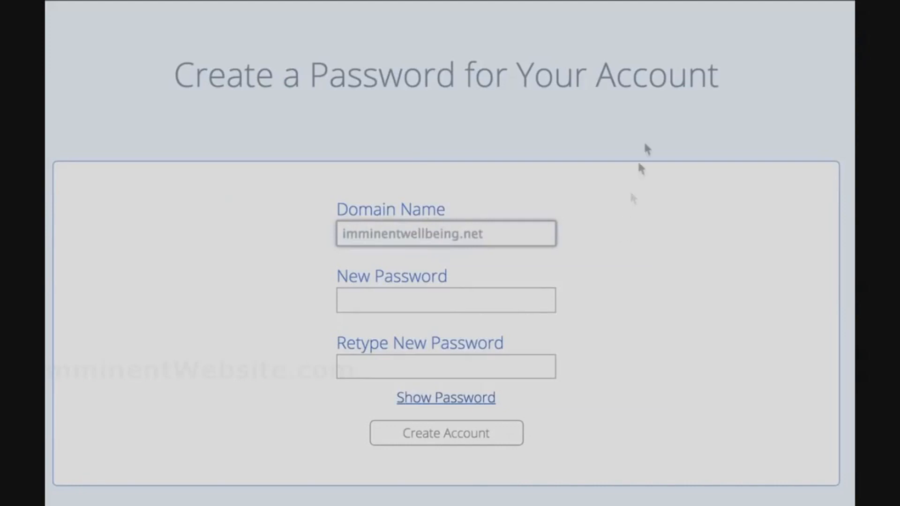
{"action": "left_click", "coordinate": [322, 362]}
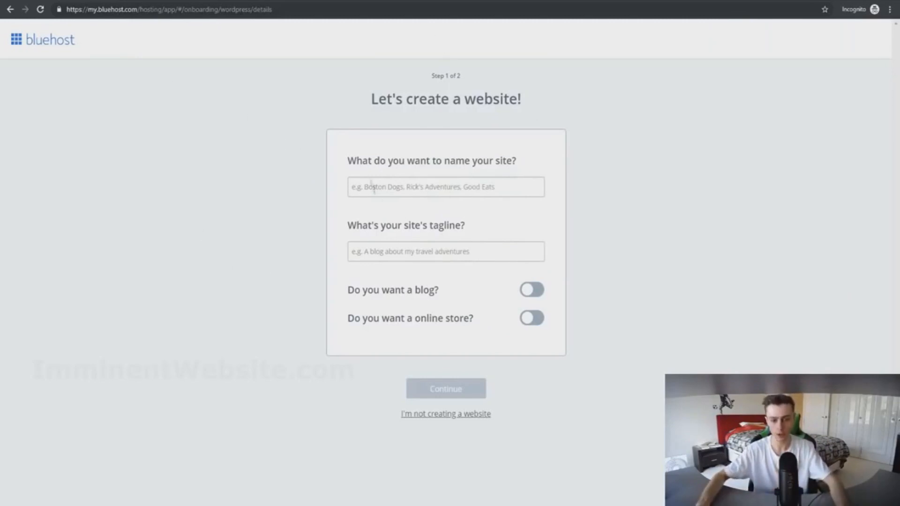
Name the site Imminent Website Tutorials and set the tagline to "A website is all about teaching people how to create their very own websites.".
{"action": "right_click", "coordinate": [392, 187]}
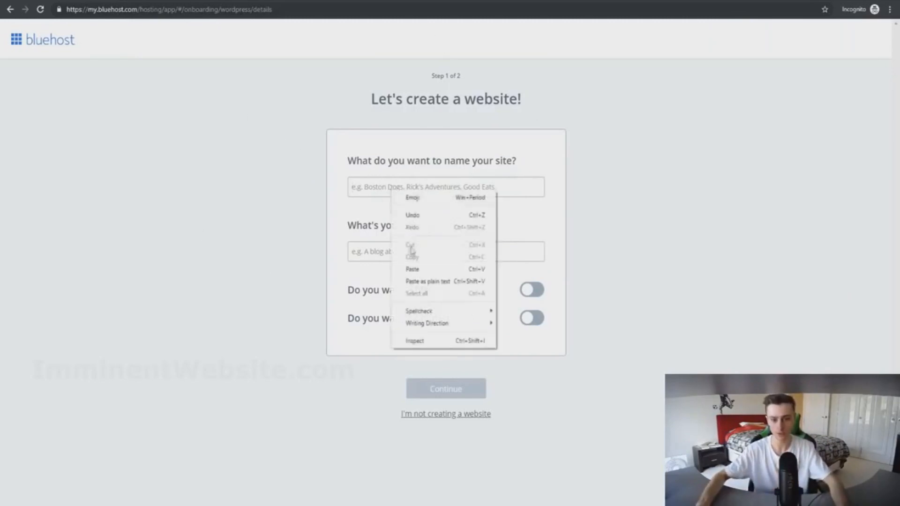
{"action": "left_click", "coordinate": [418, 267]}
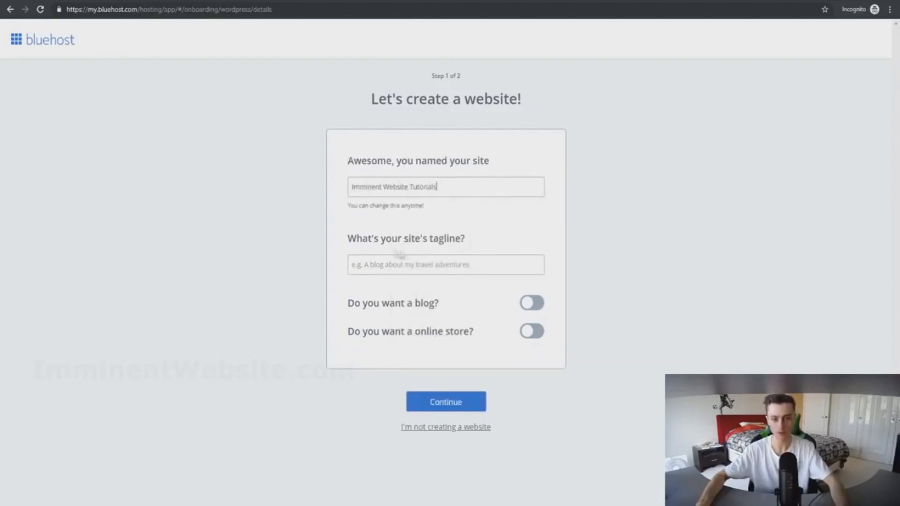
{"action": "left_click", "coordinate": [421, 266]}
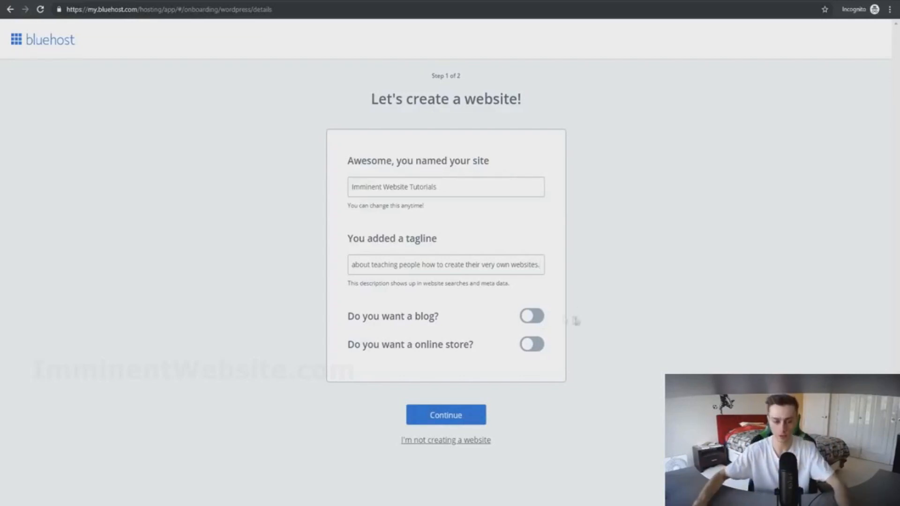
{"action": "left_click", "coordinate": [534, 317]}
{"action": "left_click", "coordinate": [479, 341]}
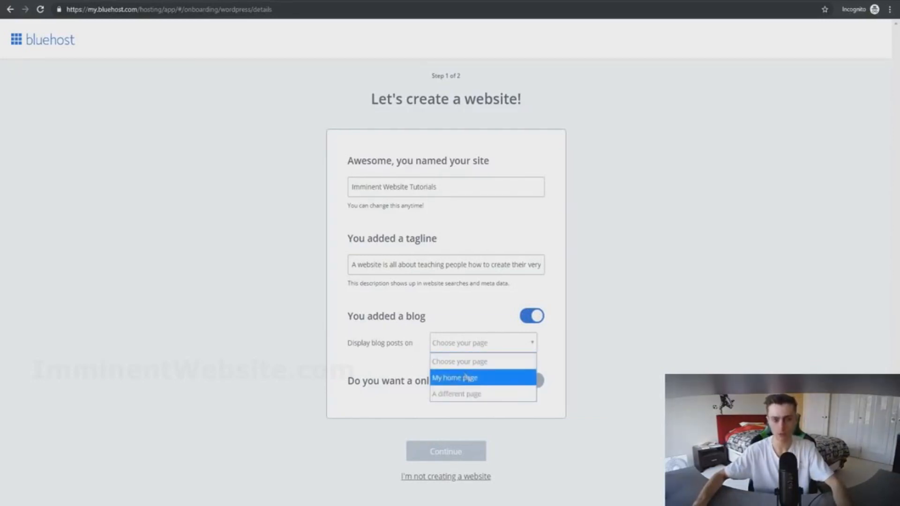
{"action": "left_click", "coordinate": [531, 322]}
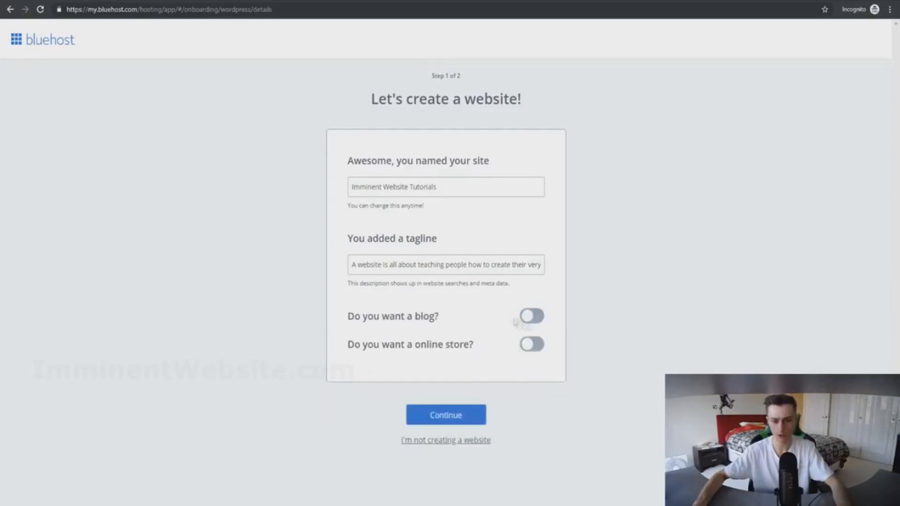
{"action": "left_click", "coordinate": [534, 348]}
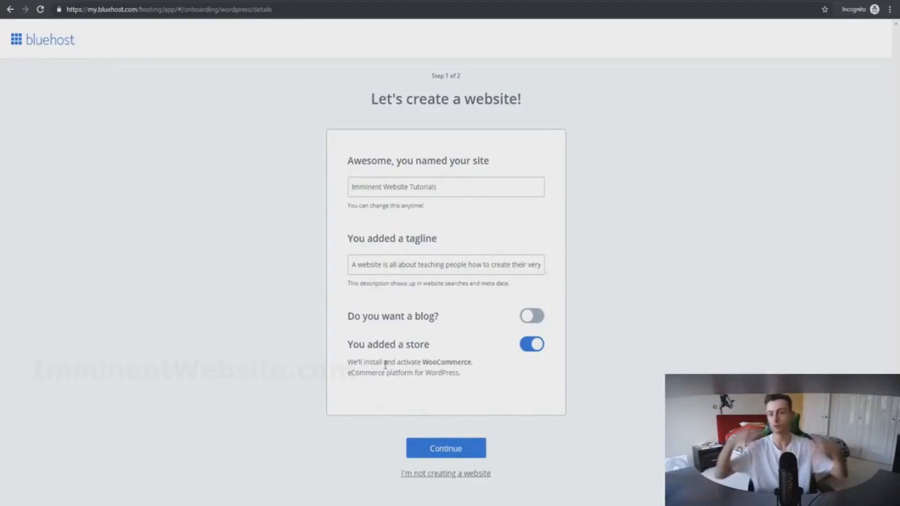
{"action": "left_click", "coordinate": [532, 344]}
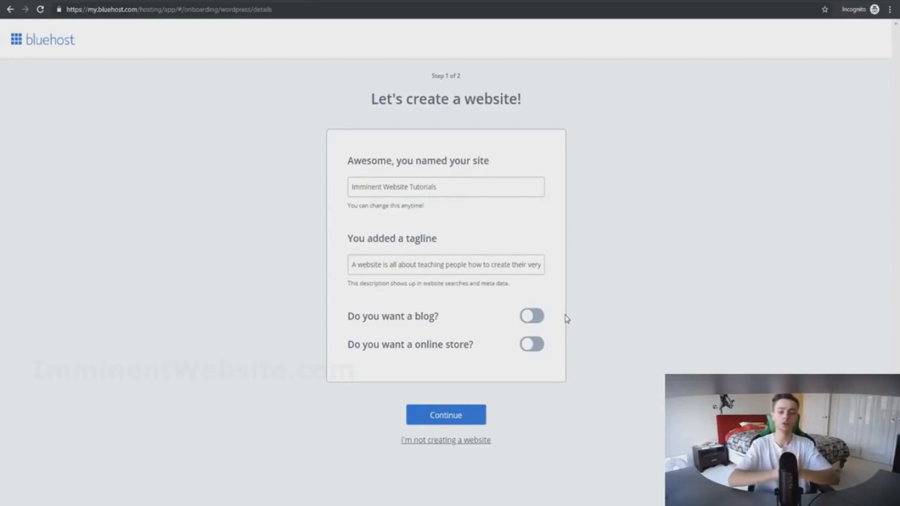
Add a blog to the site with its posts displayed on My home page and continue to the second setup step.
{"action": "left_click", "coordinate": [537, 319]}
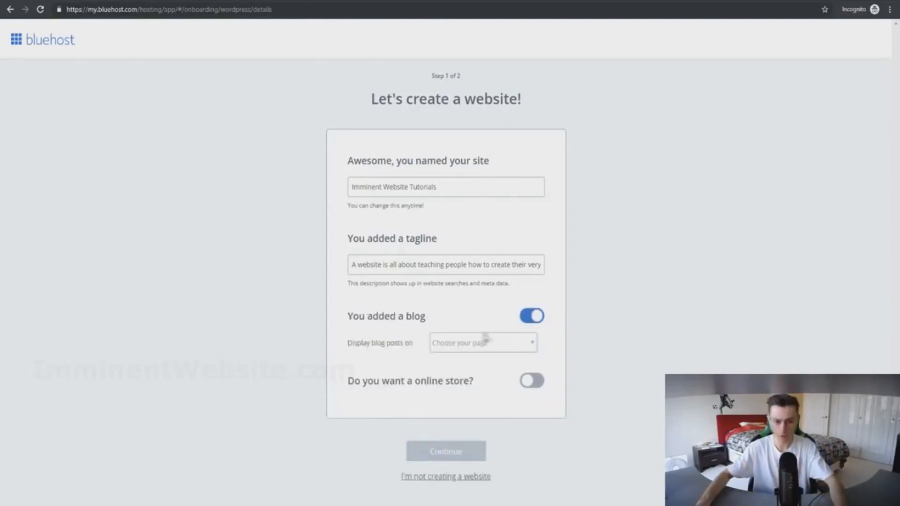
{"action": "left_click", "coordinate": [484, 342]}
{"action": "left_click", "coordinate": [459, 379]}
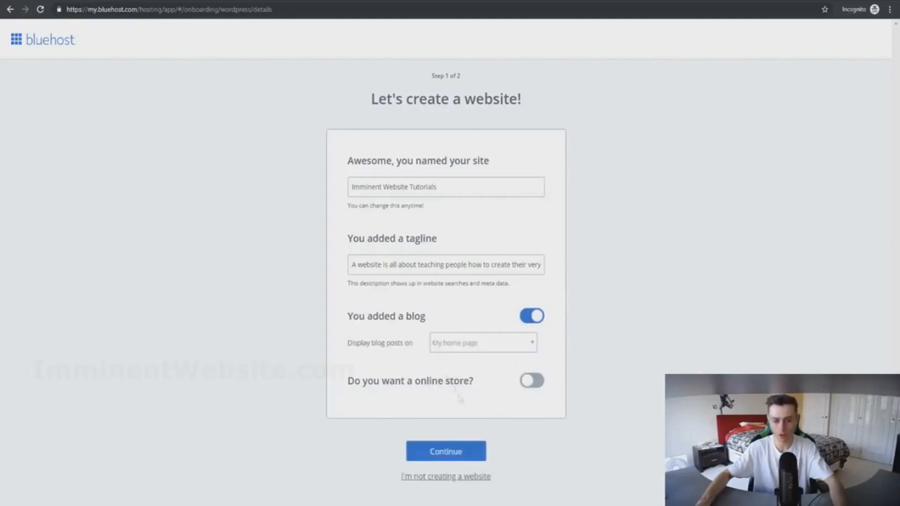
{"action": "left_click", "coordinate": [423, 451]}
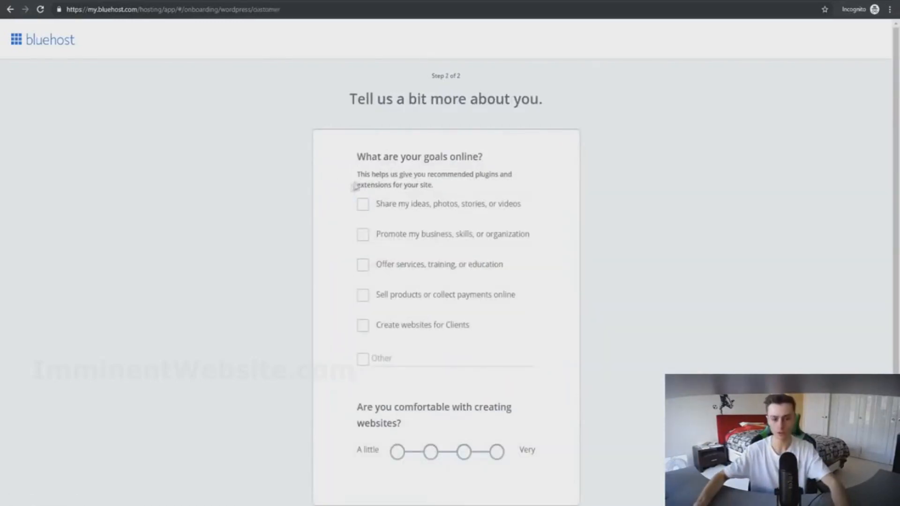
Answer the setup questions with the goal "Share my ideas, photos, stories, or videos" and the comfort level Very, and continue.
{"action": "left_click", "coordinate": [362, 357]}
{"action": "scroll", "coordinate": [321, 273], "scroll_direction": "down", "scroll_amount": 2}
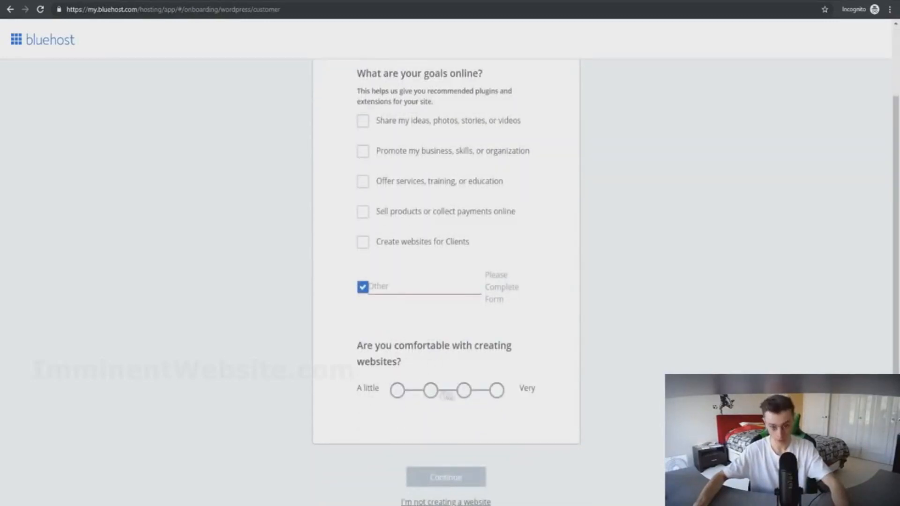
{"action": "left_click", "coordinate": [464, 395]}
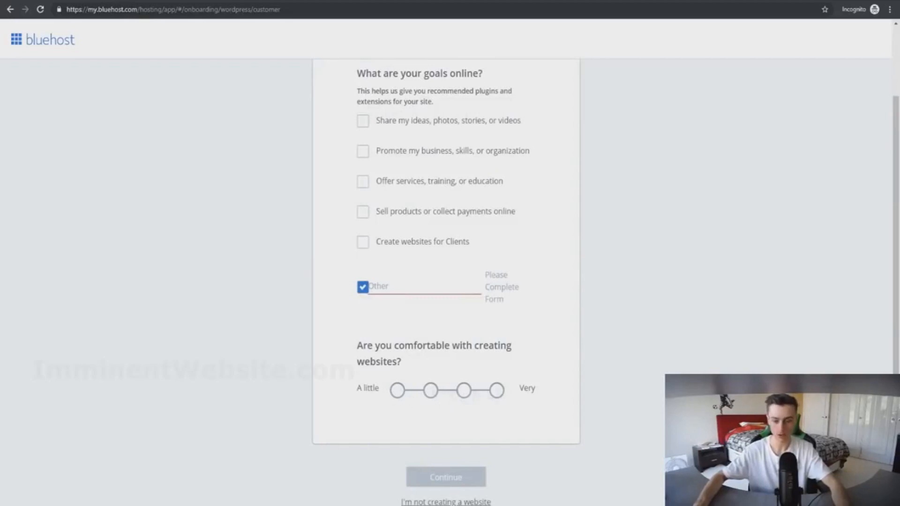
{"action": "left_click", "coordinate": [368, 121]}
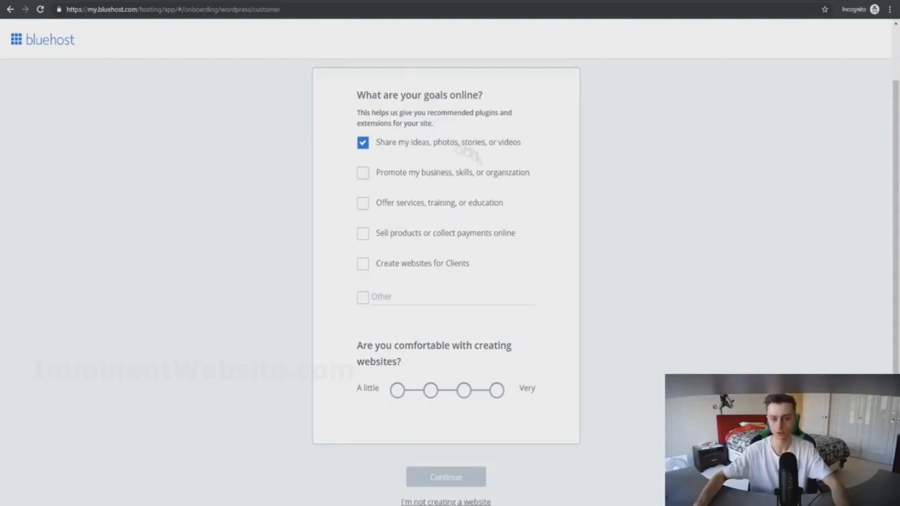
{"action": "left_click", "coordinate": [498, 392]}
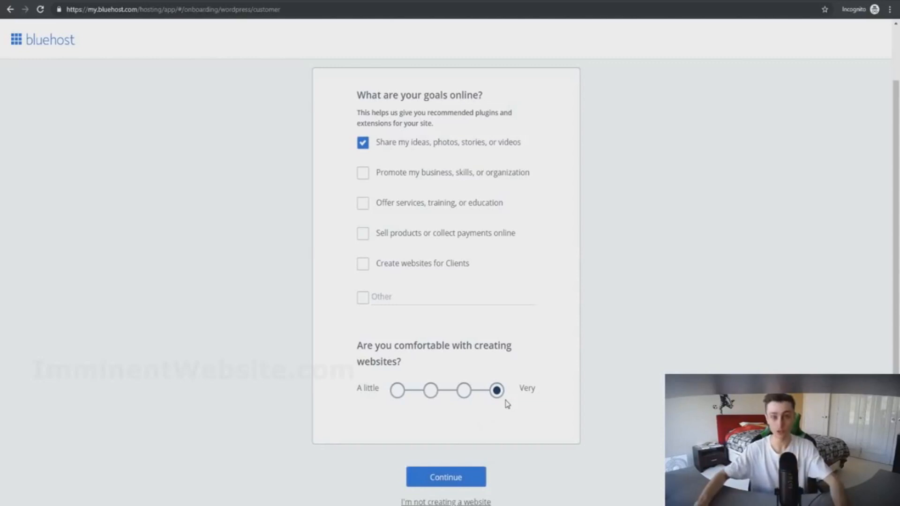
{"action": "left_click", "coordinate": [458, 478]}
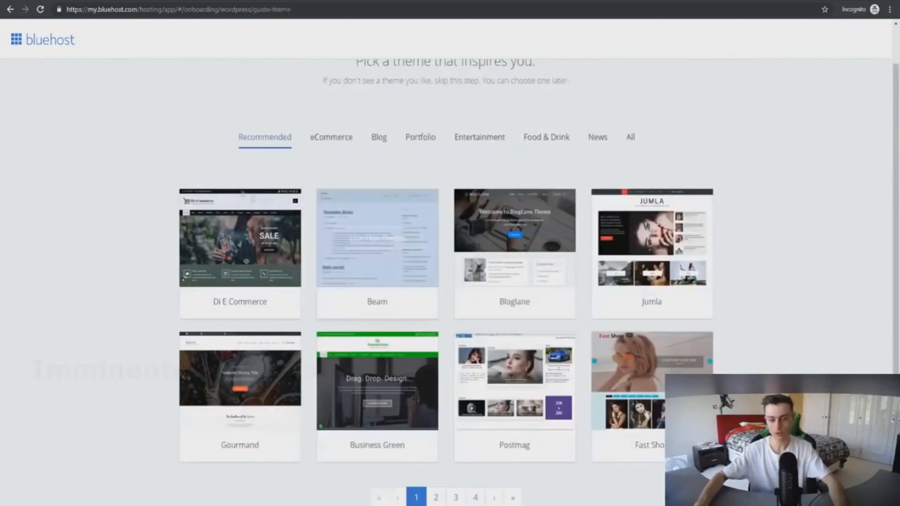
Look over the recommended themes offered for the new site.
{"action": "scroll", "coordinate": [361, 174], "scroll_direction": "up", "scroll_amount": 1}
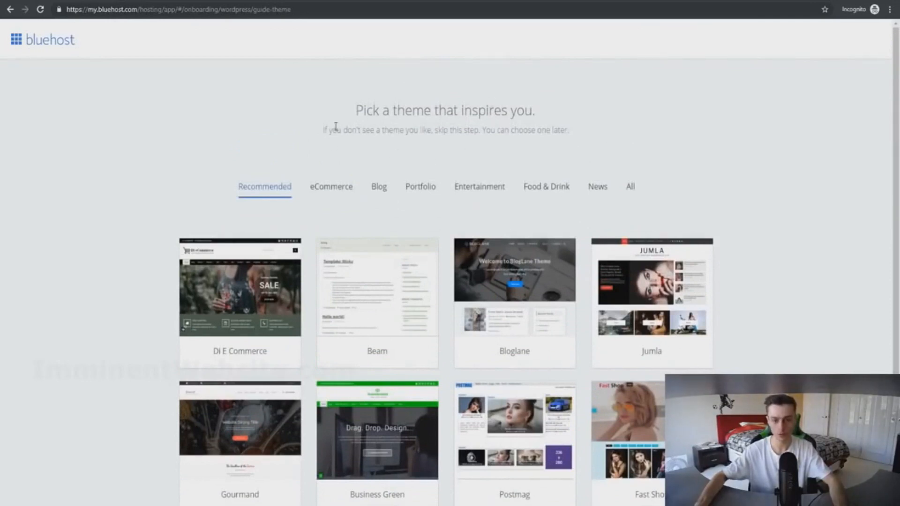
{"action": "scroll", "coordinate": [336, 127], "scroll_direction": "down", "scroll_amount": 3}
{"action": "scroll", "coordinate": [232, 146], "scroll_direction": "up", "scroll_amount": 3}
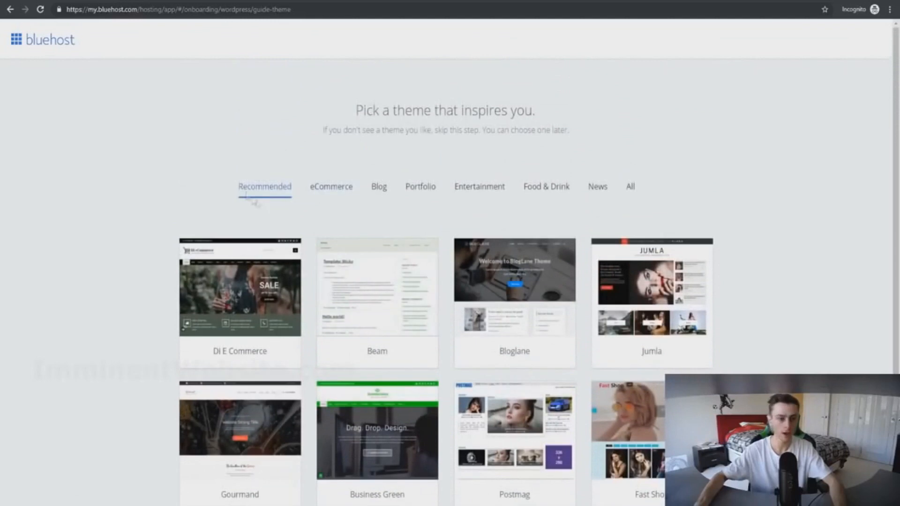
Look through the second and third pages of the recommended themes.
{"action": "scroll", "coordinate": [253, 201], "scroll_direction": "down", "scroll_amount": 2}
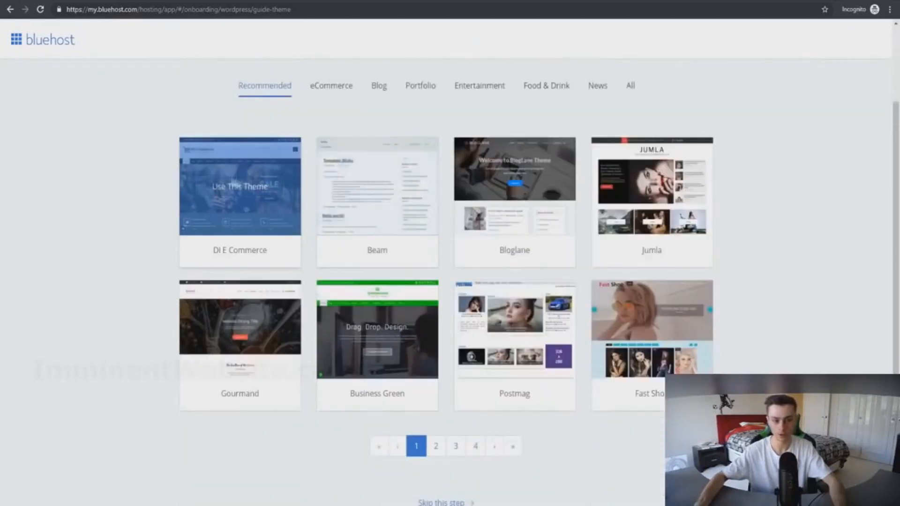
{"action": "left_click", "coordinate": [439, 446]}
{"action": "scroll", "coordinate": [419, 390], "scroll_direction": "down", "scroll_amount": 2}
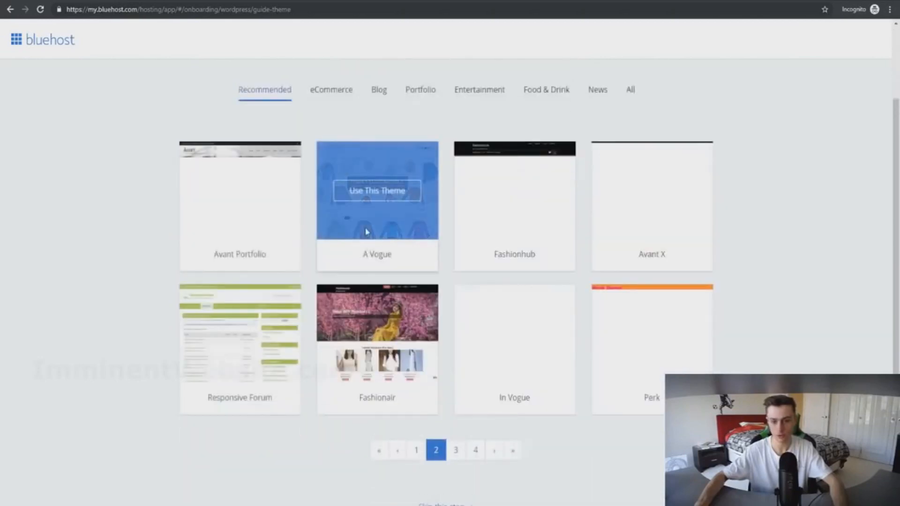
{"action": "scroll", "coordinate": [516, 300], "scroll_direction": "down", "scroll_amount": 1}
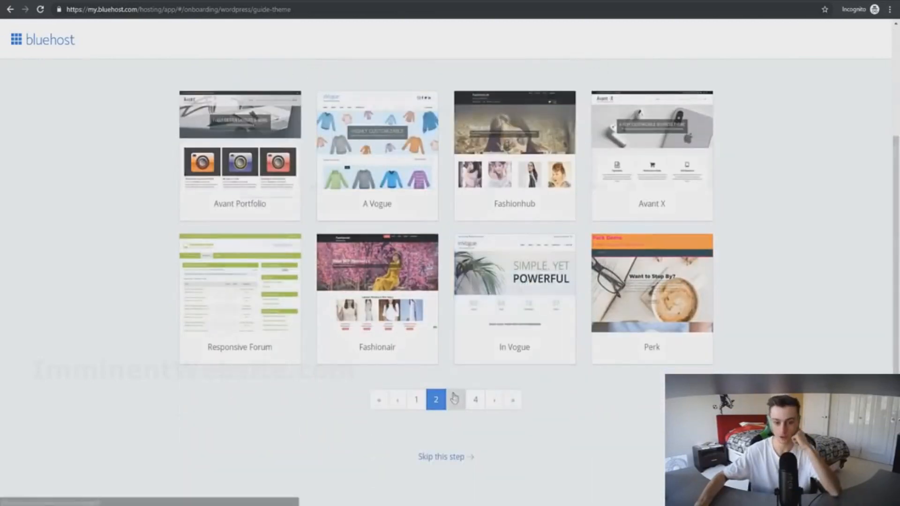
{"action": "left_click", "coordinate": [454, 399]}
{"action": "scroll", "coordinate": [442, 316], "scroll_direction": "down", "scroll_amount": 2}
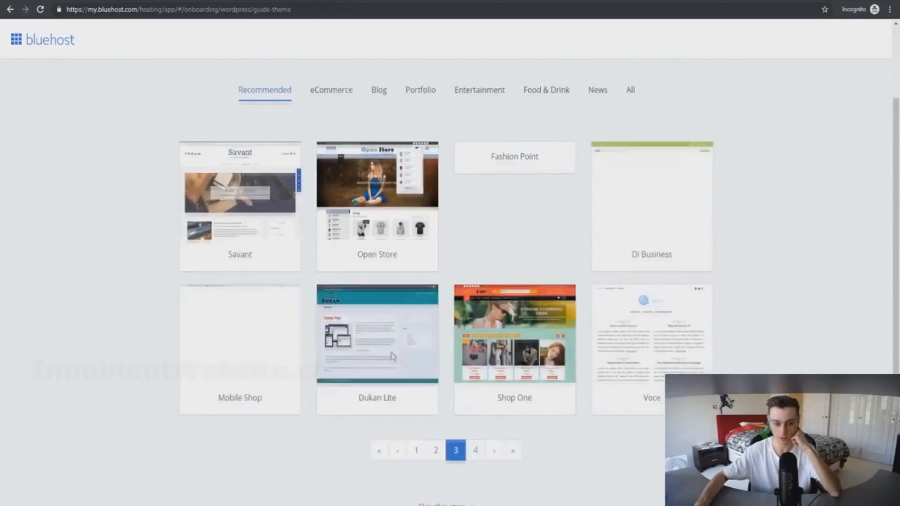
{"action": "scroll", "coordinate": [393, 356], "scroll_direction": "up", "scroll_amount": 2}
Browse the eCommerce themes, including the second page of that category.
{"action": "left_click", "coordinate": [330, 190]}
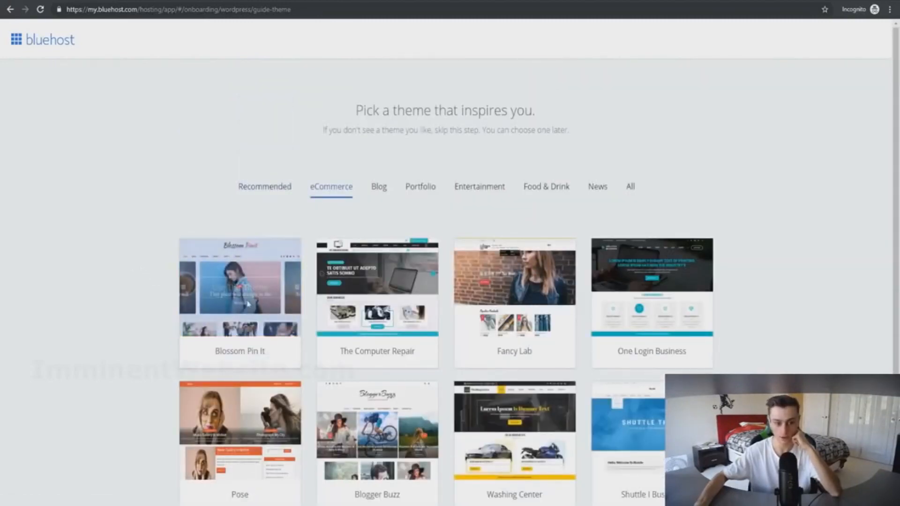
{"action": "mouse_move", "coordinate": [367, 286]}
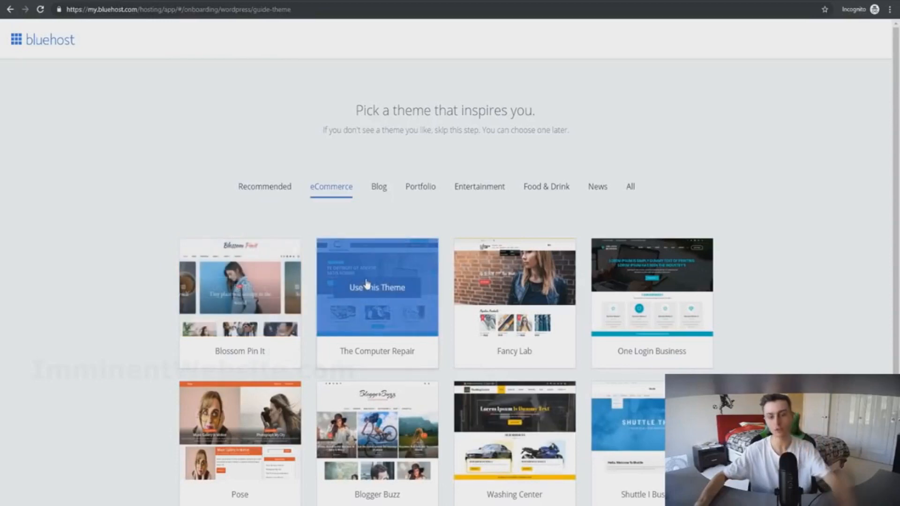
{"action": "scroll", "coordinate": [367, 284], "scroll_direction": "down", "scroll_amount": 1}
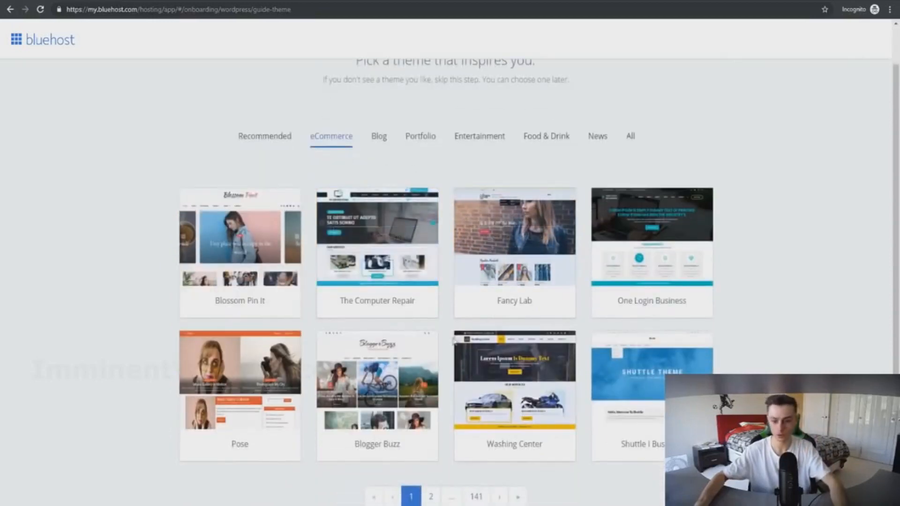
{"action": "scroll", "coordinate": [477, 368], "scroll_direction": "down", "scroll_amount": 1}
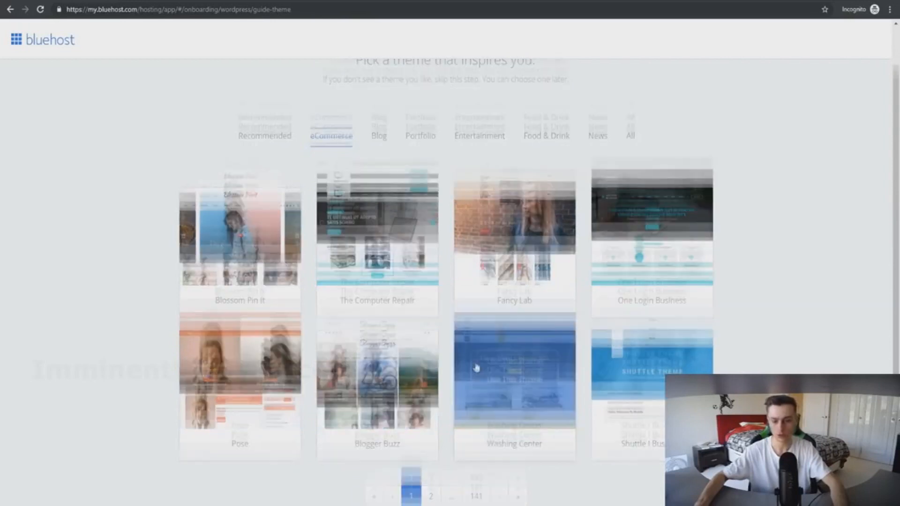
{"action": "scroll", "coordinate": [476, 368], "scroll_direction": "down", "scroll_amount": 1}
{"action": "left_click", "coordinate": [428, 397]}
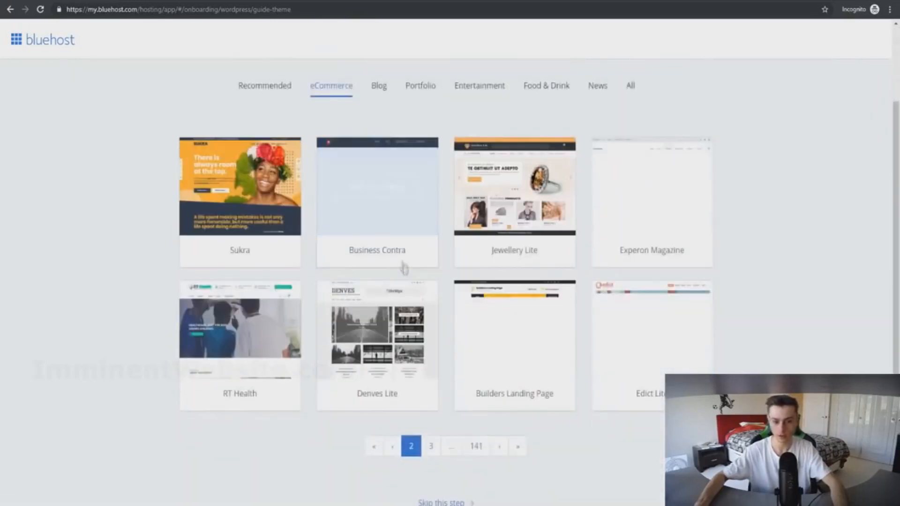
{"action": "scroll", "coordinate": [253, 305], "scroll_direction": "up", "scroll_amount": 2}
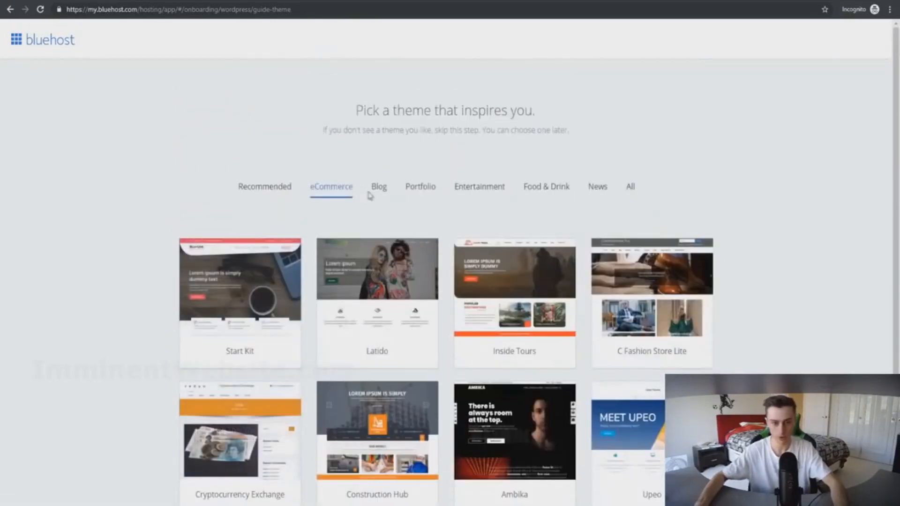
Browse the first two pages of the Blog themes.
{"action": "left_click", "coordinate": [379, 186]}
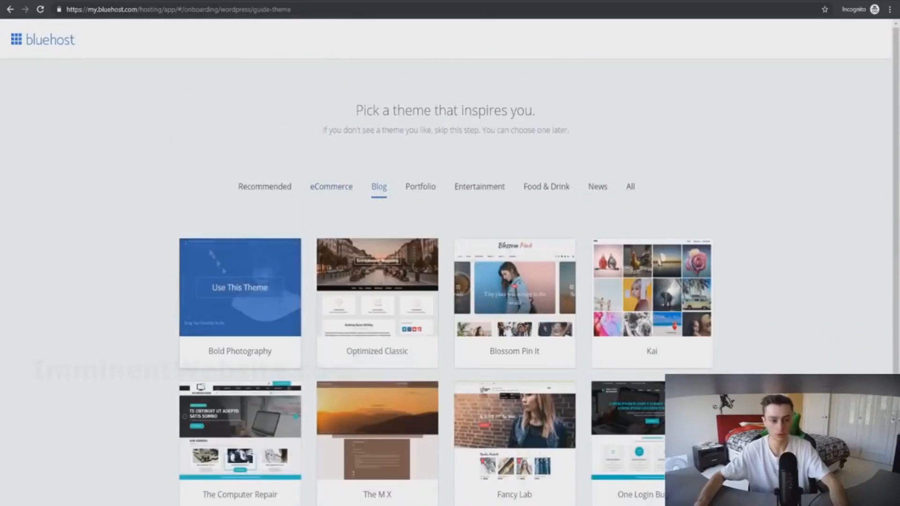
{"action": "scroll", "coordinate": [368, 293], "scroll_direction": "down", "scroll_amount": 2}
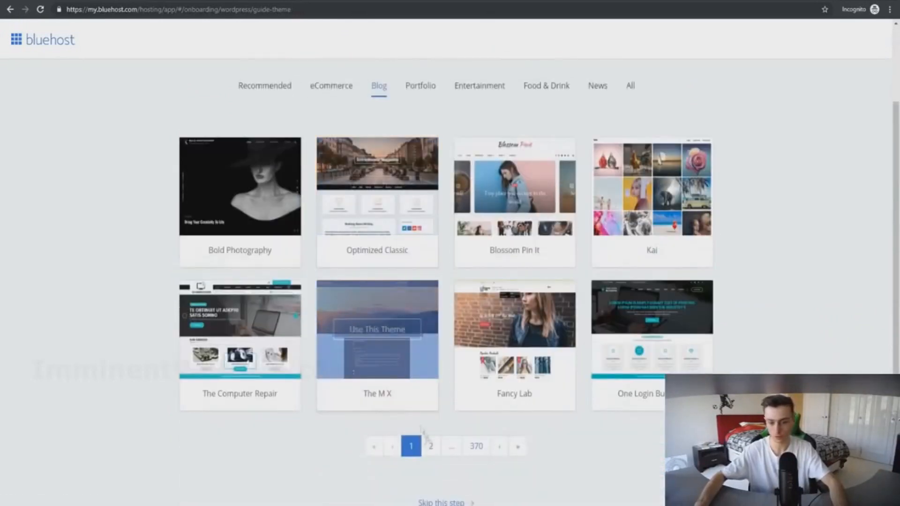
{"action": "left_click", "coordinate": [431, 446]}
{"action": "scroll", "coordinate": [345, 355], "scroll_direction": "down", "scroll_amount": 3}
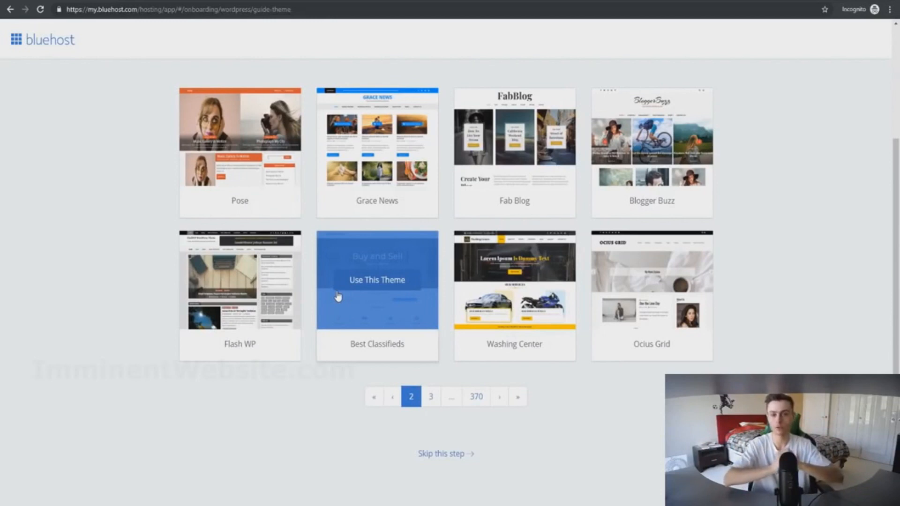
{"action": "scroll", "coordinate": [336, 428], "scroll_direction": "up", "scroll_amount": 1}
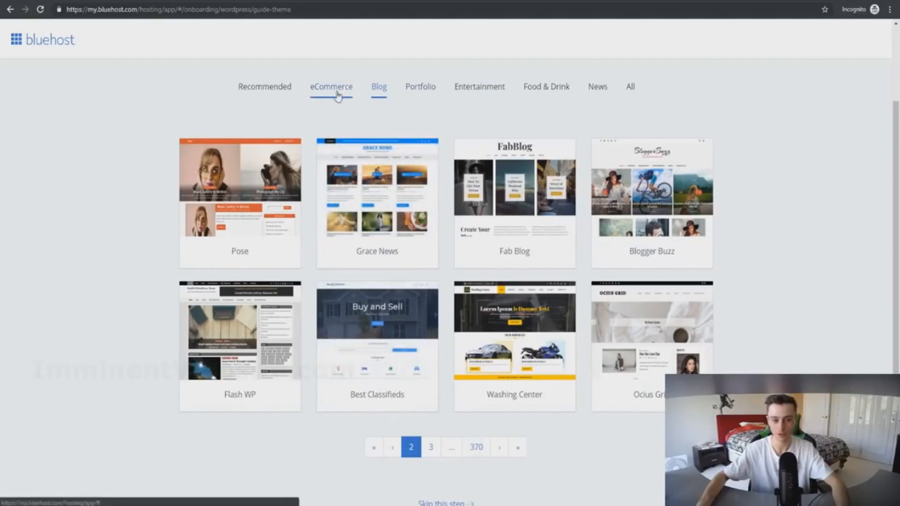
{"action": "scroll", "coordinate": [337, 120], "scroll_direction": "up", "scroll_amount": 2}
Look over the Portfolio, Entertainment, Food & Drink and News theme categories.
{"action": "left_click", "coordinate": [420, 187]}
{"action": "left_click", "coordinate": [480, 186]}
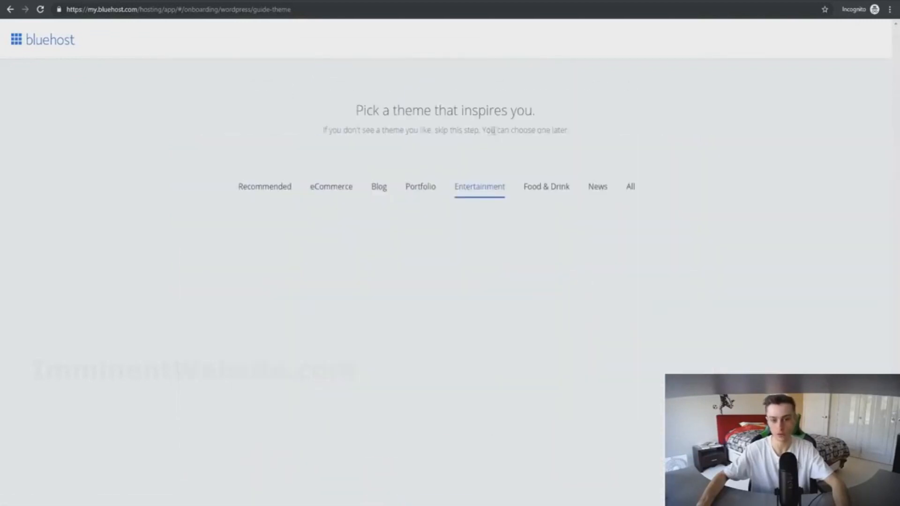
{"action": "left_click", "coordinate": [539, 188]}
{"action": "scroll", "coordinate": [600, 145], "scroll_direction": "down", "scroll_amount": 1}
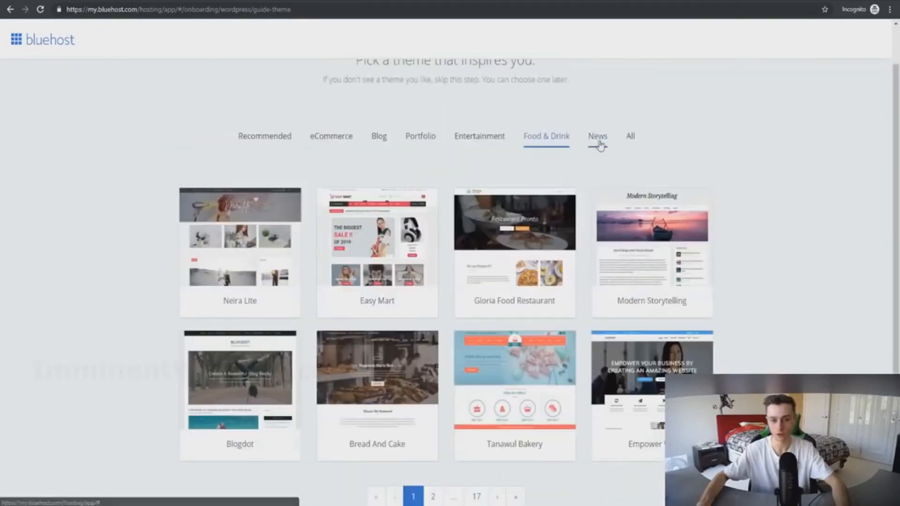
{"action": "left_click", "coordinate": [599, 146]}
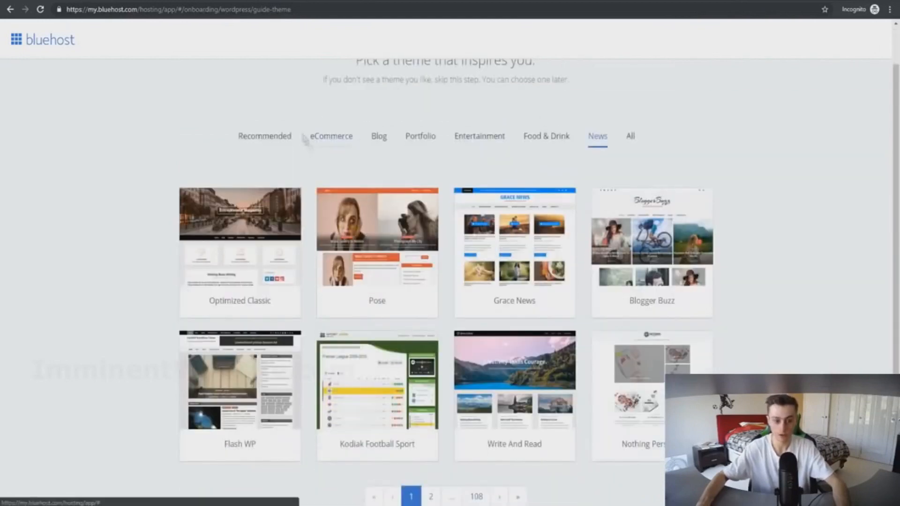
Return to the recommended themes and skip the theme selection step.
{"action": "left_click", "coordinate": [273, 137]}
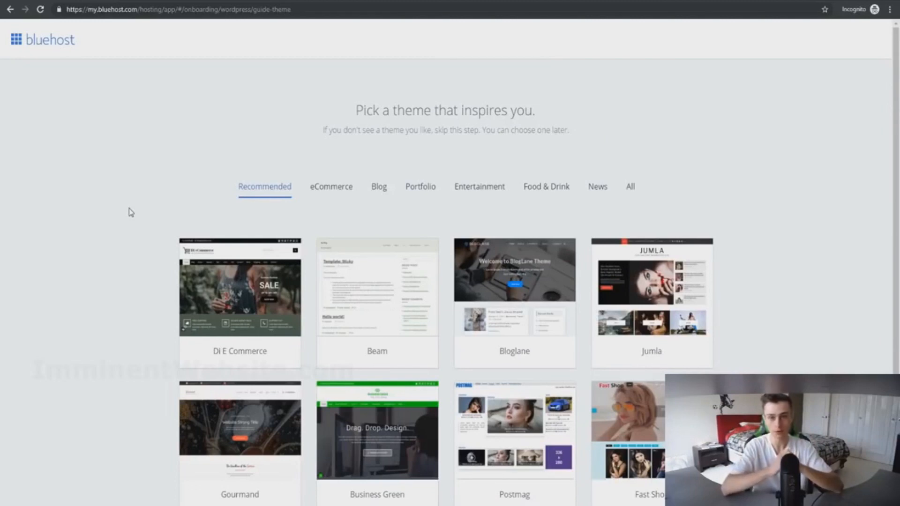
{"action": "scroll", "coordinate": [219, 122], "scroll_direction": "down", "scroll_amount": 3}
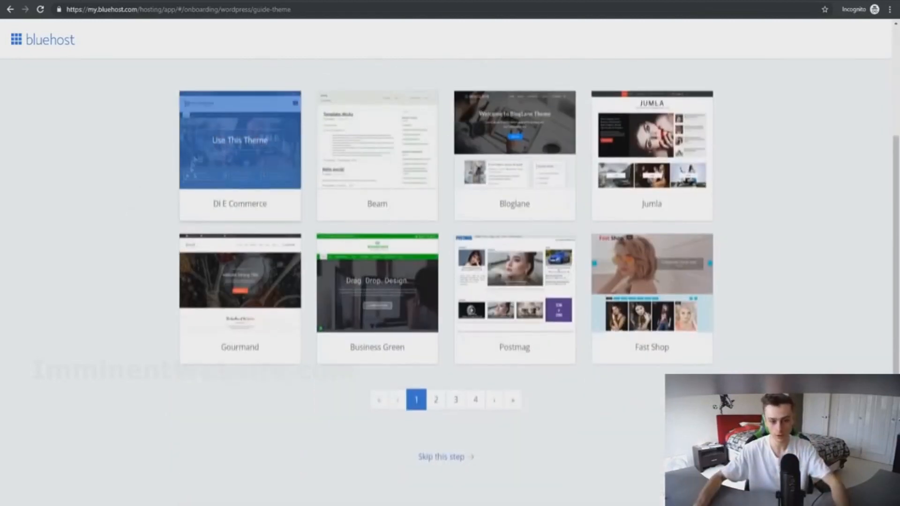
{"action": "left_click", "coordinate": [460, 462]}
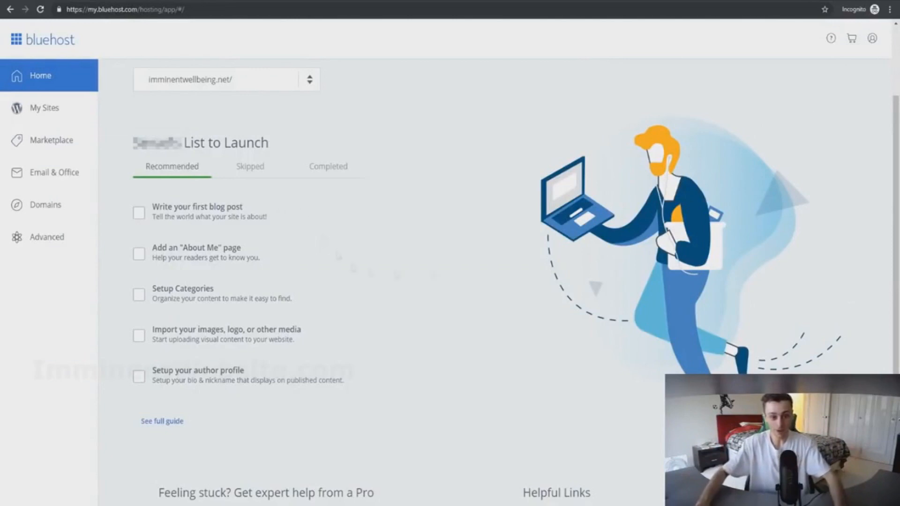
Look over the launch checklist and the site options on the hosting home page.
{"action": "mouse_move", "coordinate": [190, 216]}
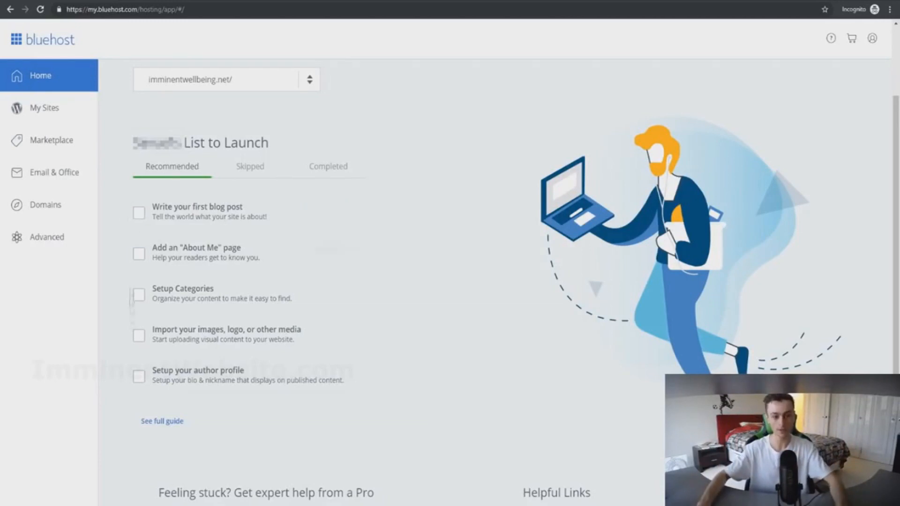
{"action": "scroll", "coordinate": [211, 342], "scroll_direction": "up", "scroll_amount": 3}
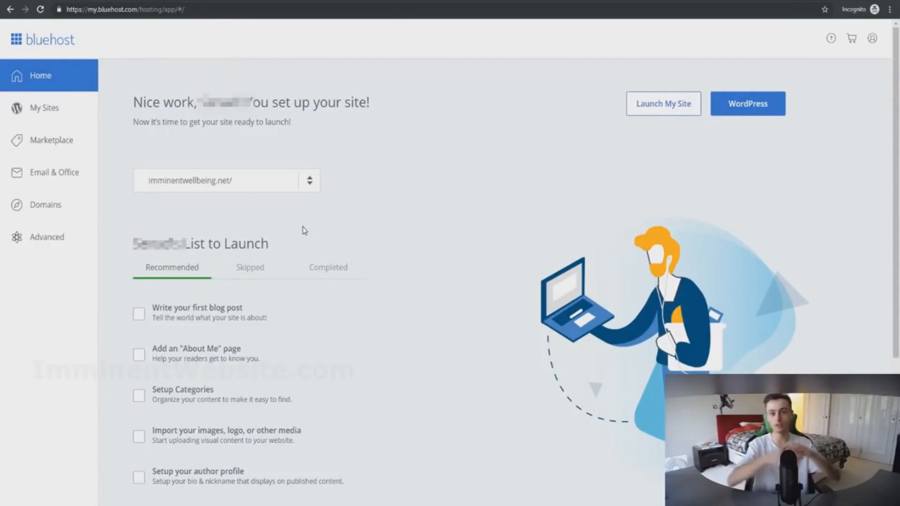
{"action": "left_click", "coordinate": [746, 107]}
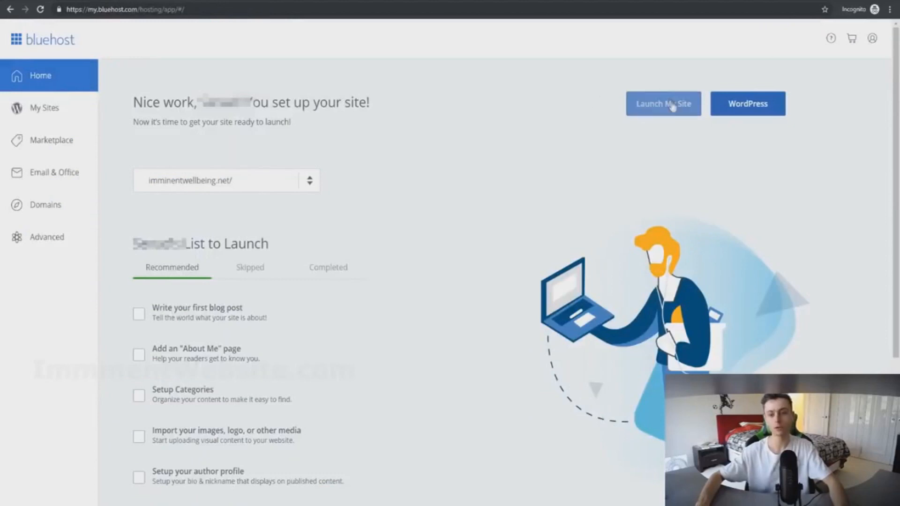
Review the tasks suggested before launching the site and go back to the guide without launching.
{"action": "left_click", "coordinate": [668, 105]}
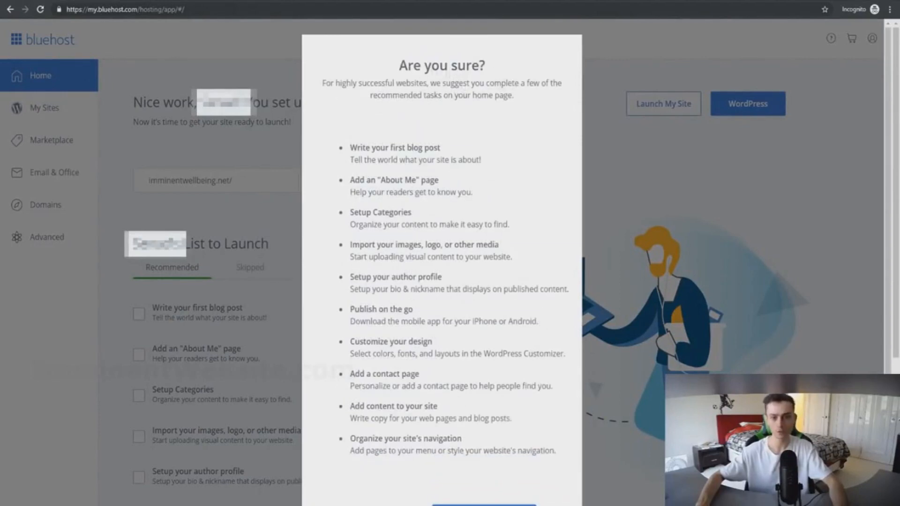
{"action": "scroll", "coordinate": [425, 74], "scroll_direction": "down", "scroll_amount": 2}
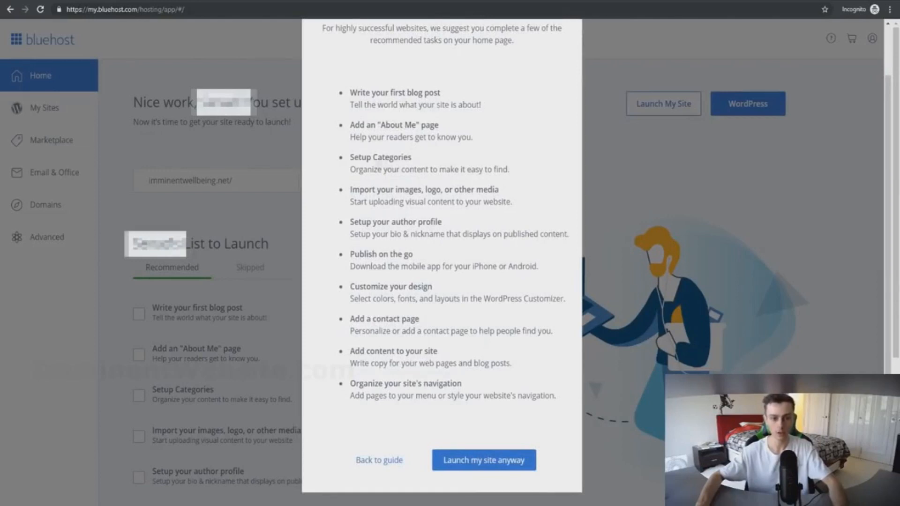
{"action": "scroll", "coordinate": [383, 169], "scroll_direction": "down", "scroll_amount": 1}
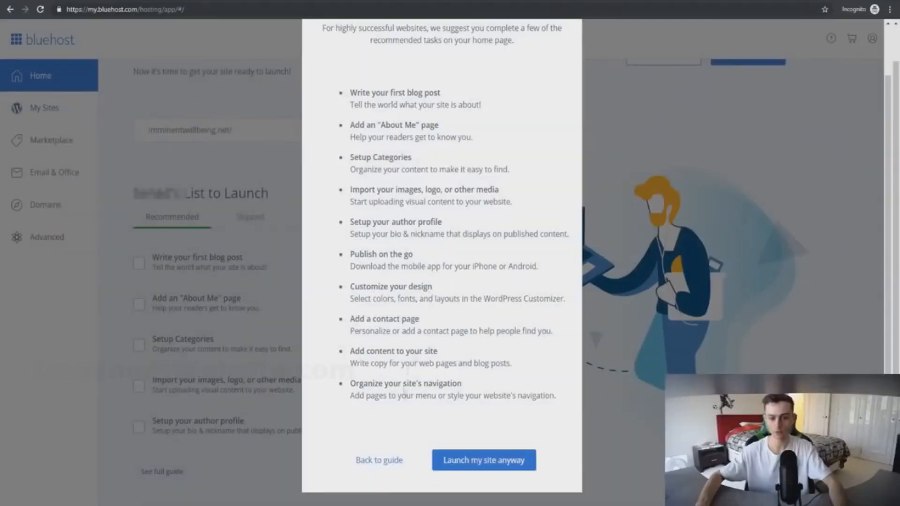
{"action": "left_click", "coordinate": [378, 461]}
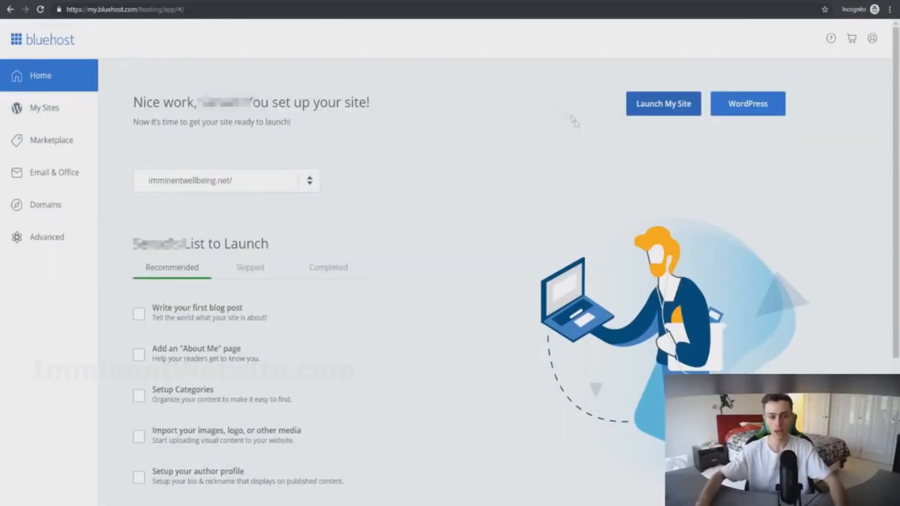
View the site's WordPress dashboard and return to the Bluehost home page.
{"action": "left_click", "coordinate": [748, 105]}
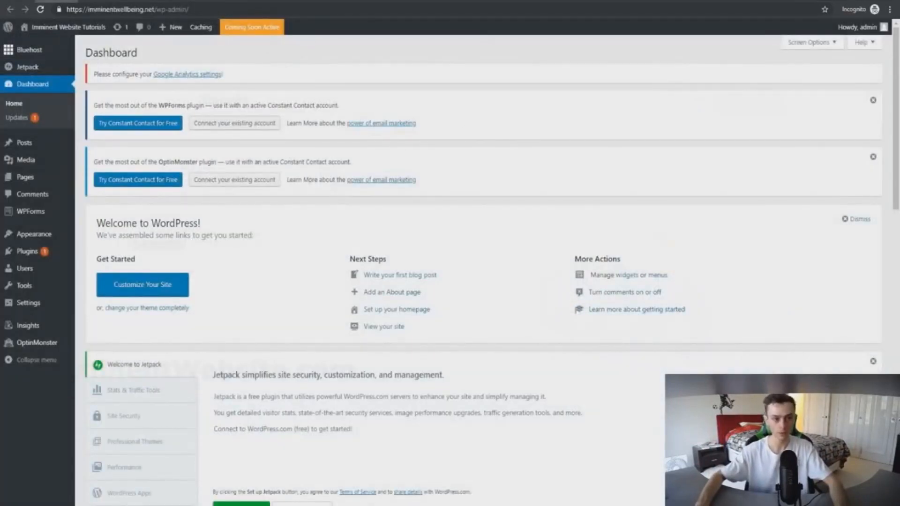
{"action": "left_click", "coordinate": [56, 1]}
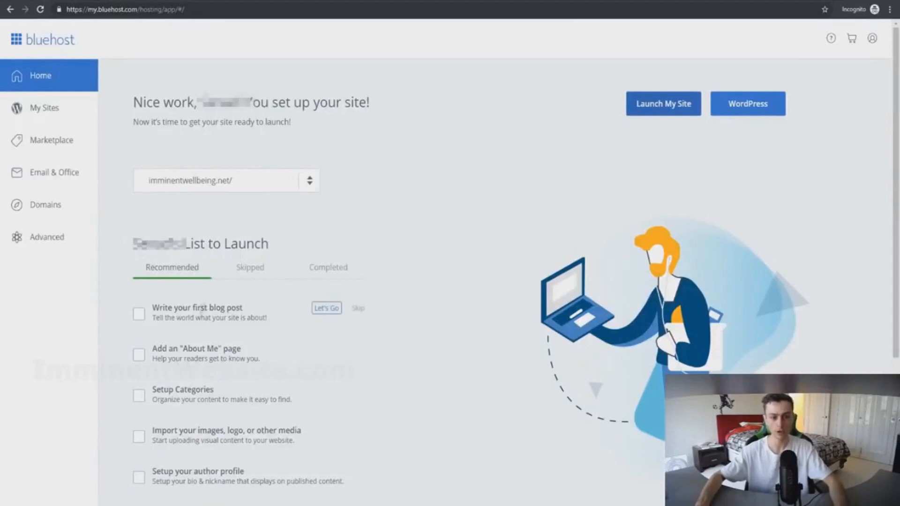
Start the first blog post from the launch checklist and title it "My first blog post for our website tutorial".
{"action": "left_click", "coordinate": [327, 309]}
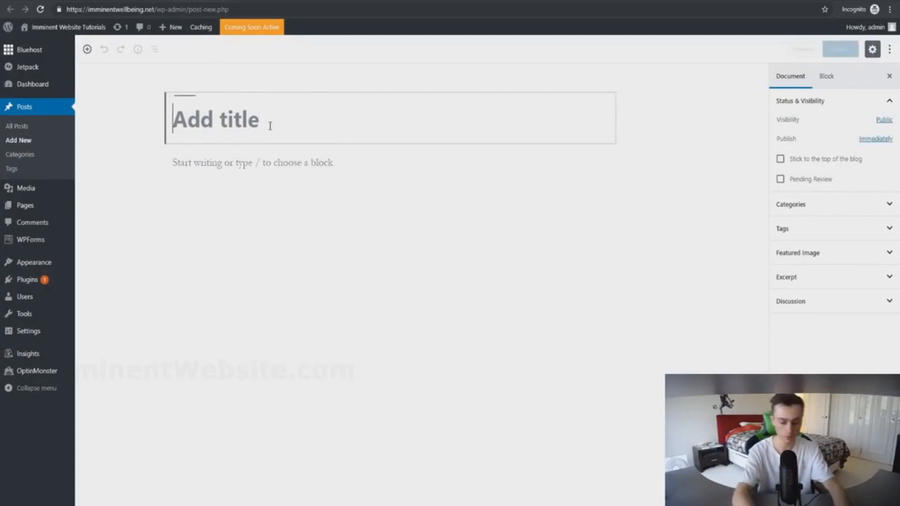
{"action": "type", "text": "My first blog post for our website tutorial"}
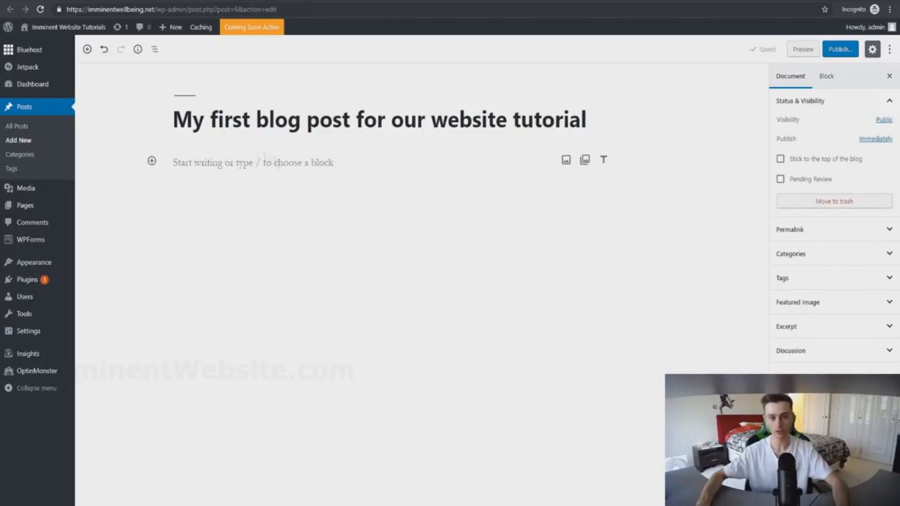
Try out the post body with the sample text "rgrgrregereg" and delete it again.
{"action": "left_click", "coordinate": [197, 164]}
{"action": "type", "text": "rgrgrregereg"}
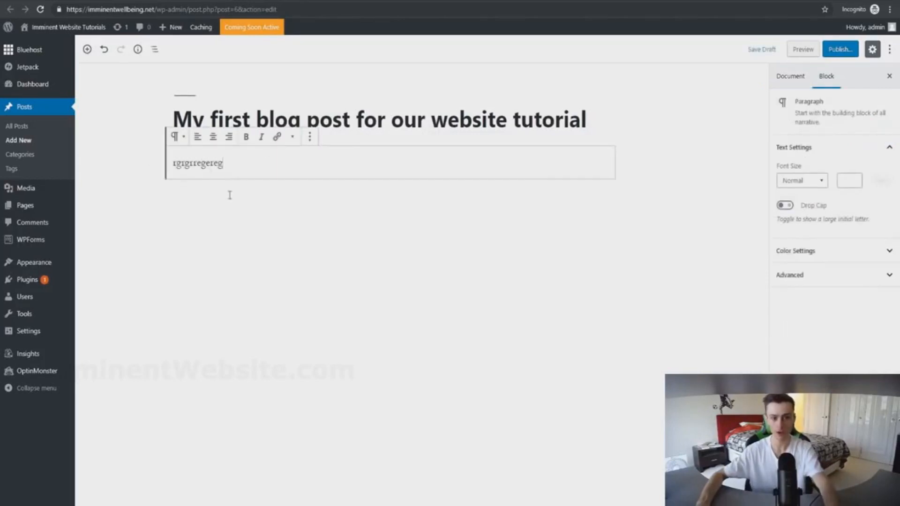
{"action": "key", "text": "ctrl+a"}
{"action": "key", "text": "BackSpace"}
{"action": "key", "text": "BackSpace"}
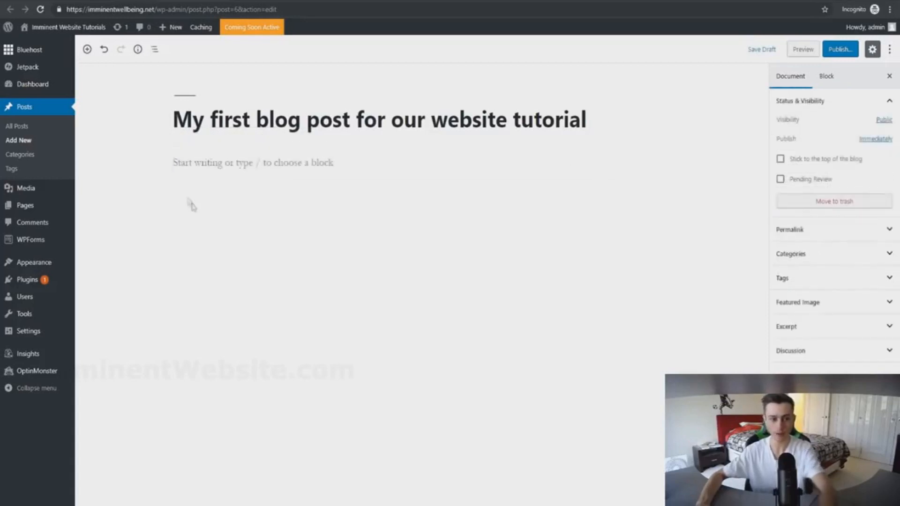
Examine the block categories that can be added to the post body and close the block list.
{"action": "left_click", "coordinate": [152, 162]}
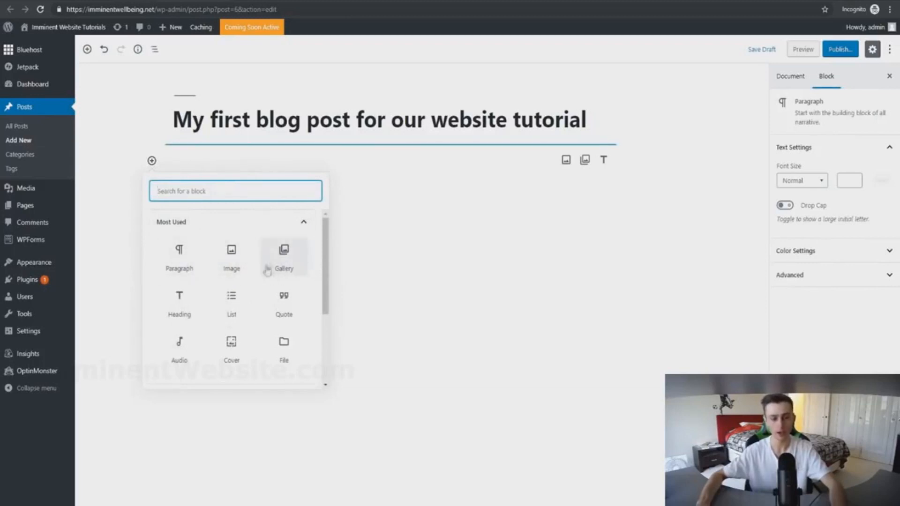
{"action": "scroll", "coordinate": [221, 293], "scroll_direction": "down", "scroll_amount": 5}
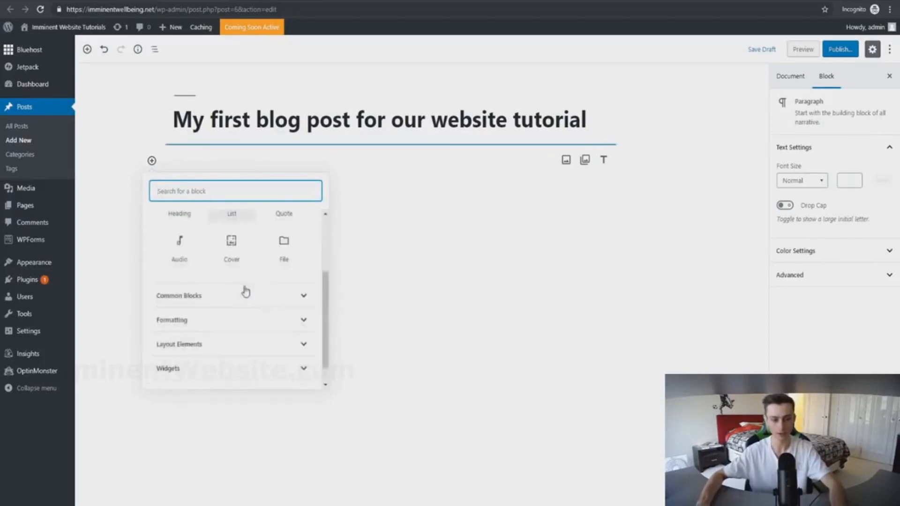
{"action": "left_click", "coordinate": [197, 273]}
{"action": "scroll", "coordinate": [203, 289], "scroll_direction": "down", "scroll_amount": 2}
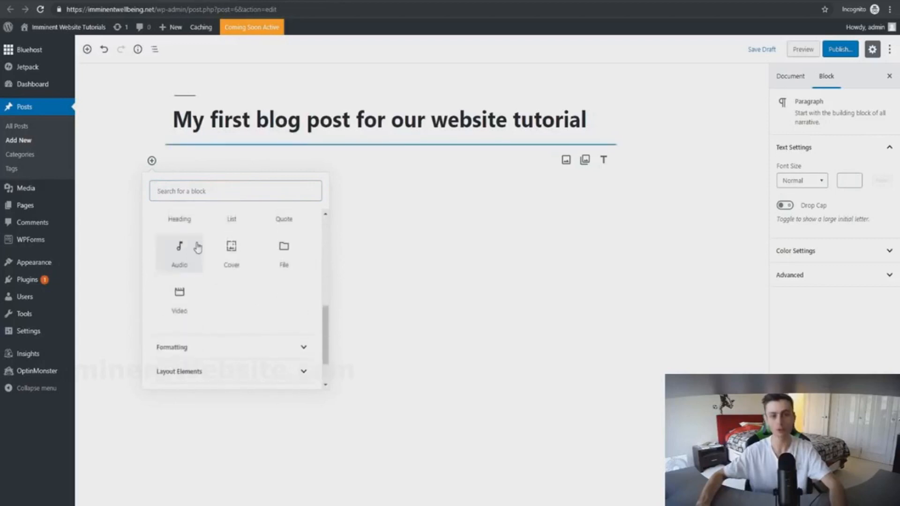
{"action": "left_click", "coordinate": [206, 348]}
{"action": "left_click", "coordinate": [197, 342]}
{"action": "scroll", "coordinate": [206, 322], "scroll_direction": "down", "scroll_amount": 1}
{"action": "left_click", "coordinate": [193, 345]}
{"action": "scroll", "coordinate": [197, 347], "scroll_direction": "down", "scroll_amount": 2}
{"action": "left_click", "coordinate": [185, 368]}
{"action": "left_click", "coordinate": [448, 278]}
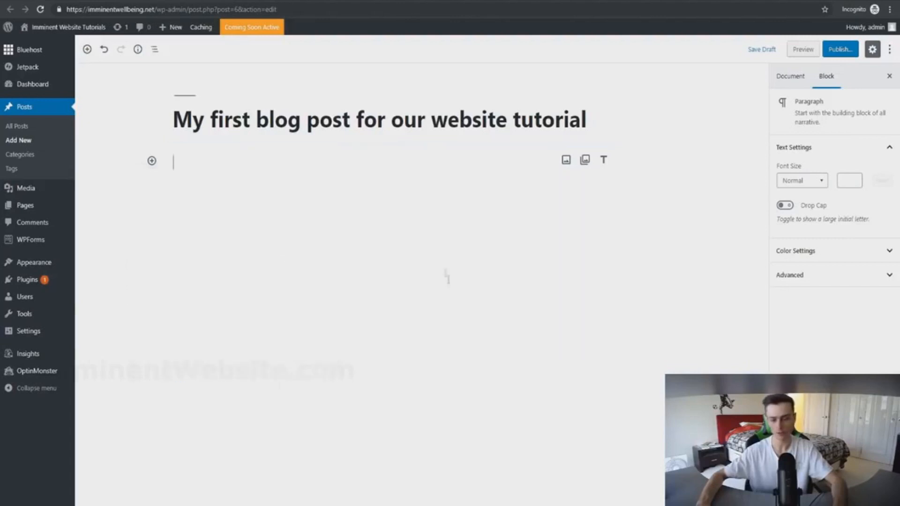
Write the sample text "dsfsfs" in the post body and show the paragraph's color settings.
{"action": "type", "text": "dsfsfs"}
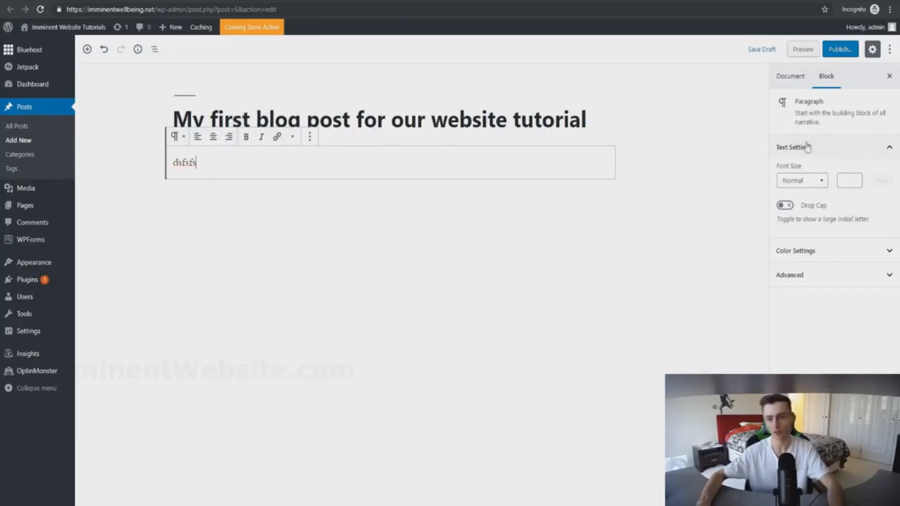
{"action": "left_click", "coordinate": [818, 252]}
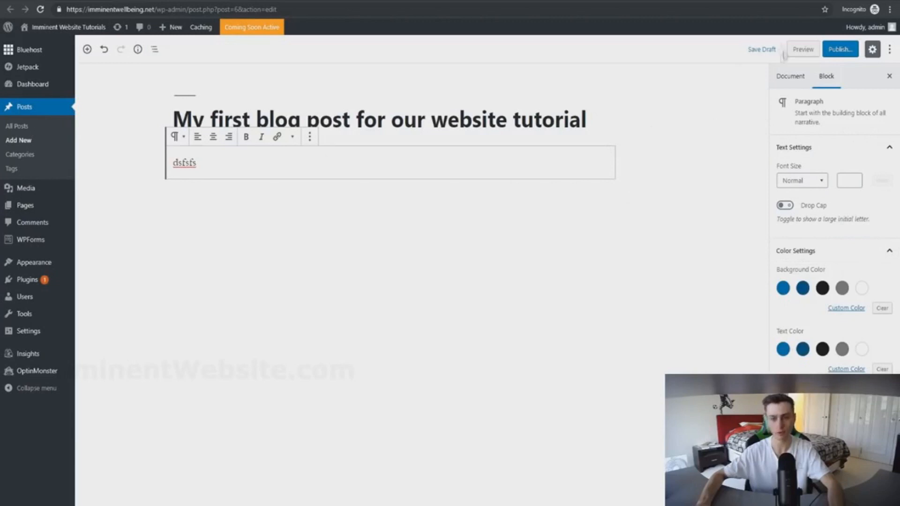
Preview the blog post, return to the editor and publish it.
{"action": "left_click", "coordinate": [803, 49]}
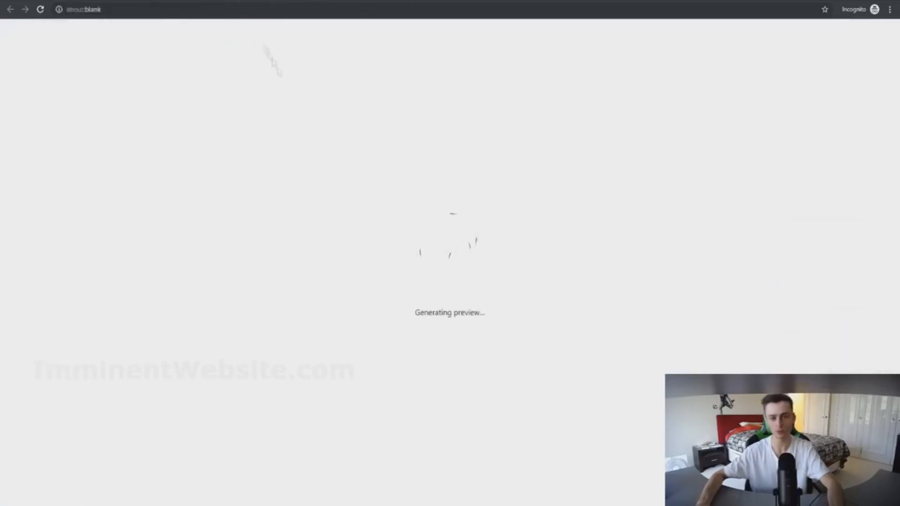
{"action": "scroll", "coordinate": [272, 201], "scroll_direction": "down", "scroll_amount": 5}
{"action": "scroll", "coordinate": [272, 202], "scroll_direction": "up", "scroll_amount": 5}
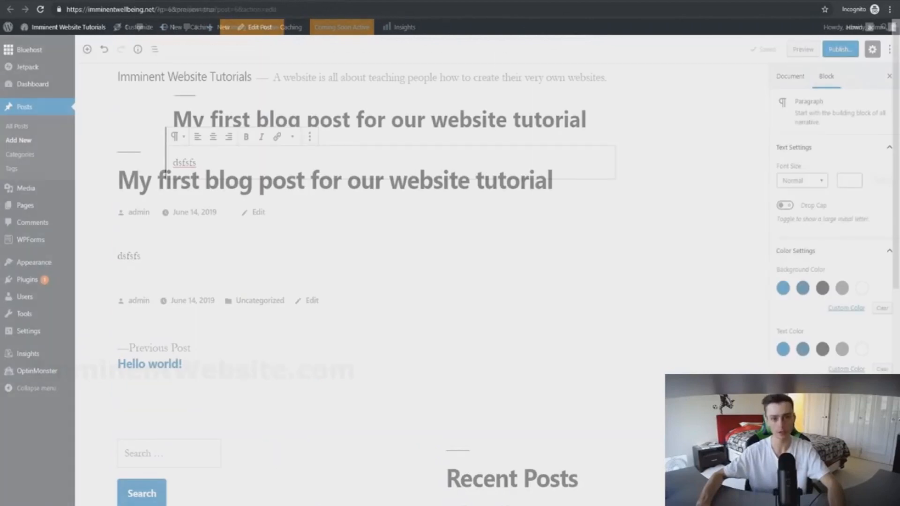
{"action": "left_click", "coordinate": [839, 49]}
{"action": "left_click", "coordinate": [843, 49]}
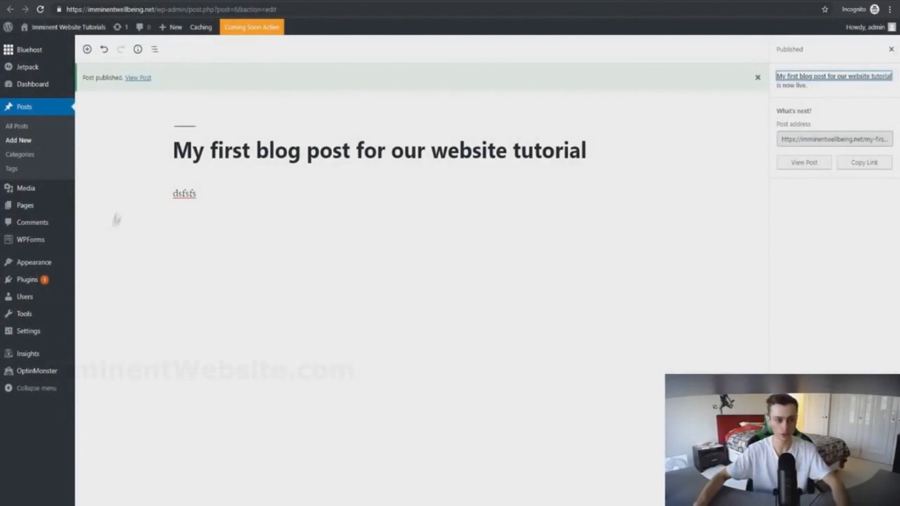
Go to the page for adding new WordPress themes and look through the featured ones.
{"action": "mouse_move", "coordinate": [32, 267]}
{"action": "left_click", "coordinate": [92, 265]}
{"action": "left_click", "coordinate": [792, 291]}
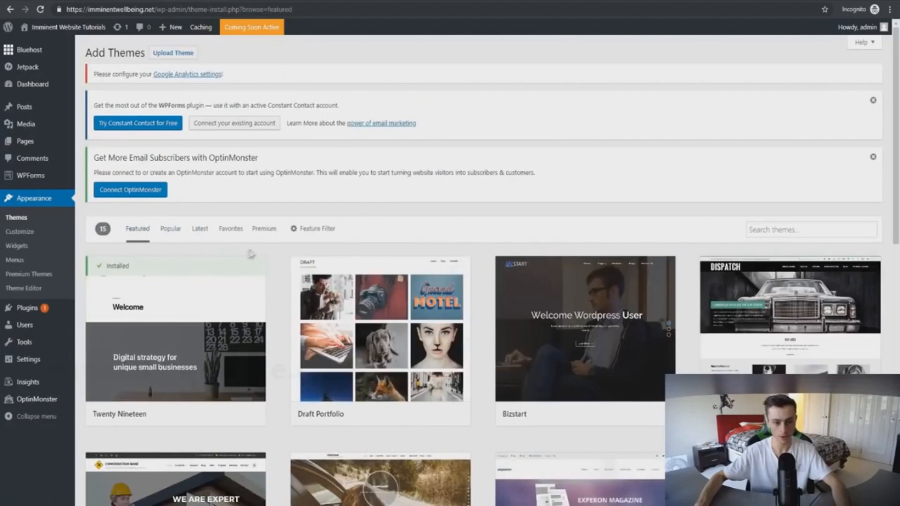
{"action": "scroll", "coordinate": [364, 255], "scroll_direction": "down", "scroll_amount": 8}
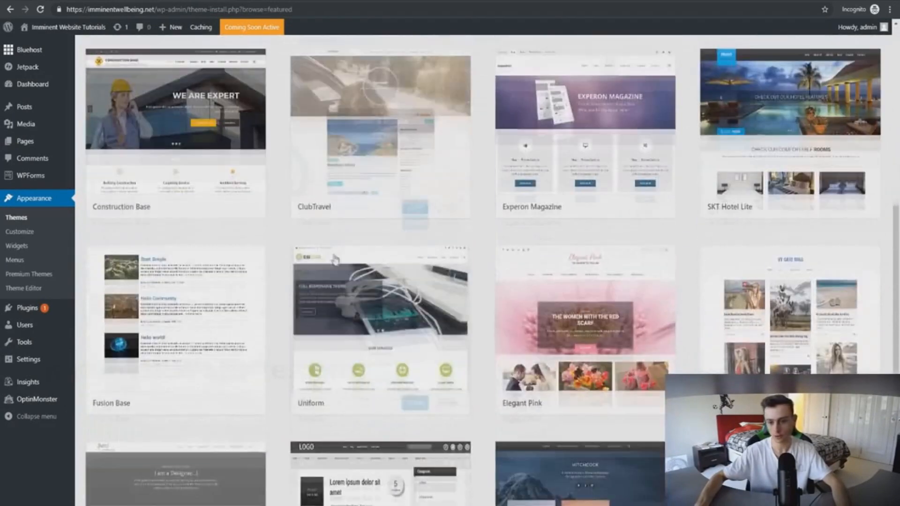
{"action": "scroll", "coordinate": [323, 254], "scroll_direction": "down", "scroll_amount": 4}
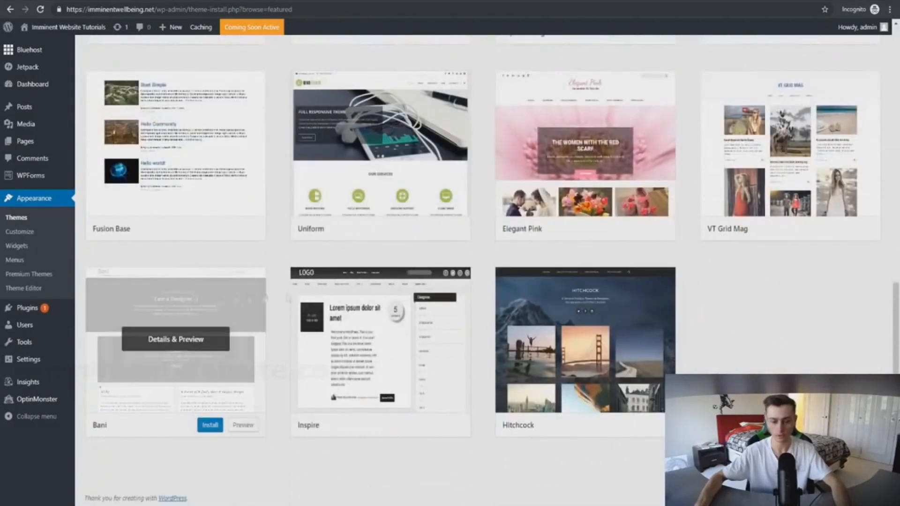
{"action": "scroll", "coordinate": [280, 294], "scroll_direction": "up", "scroll_amount": 6}
{"action": "scroll", "coordinate": [280, 295], "scroll_direction": "up", "scroll_amount": 5}
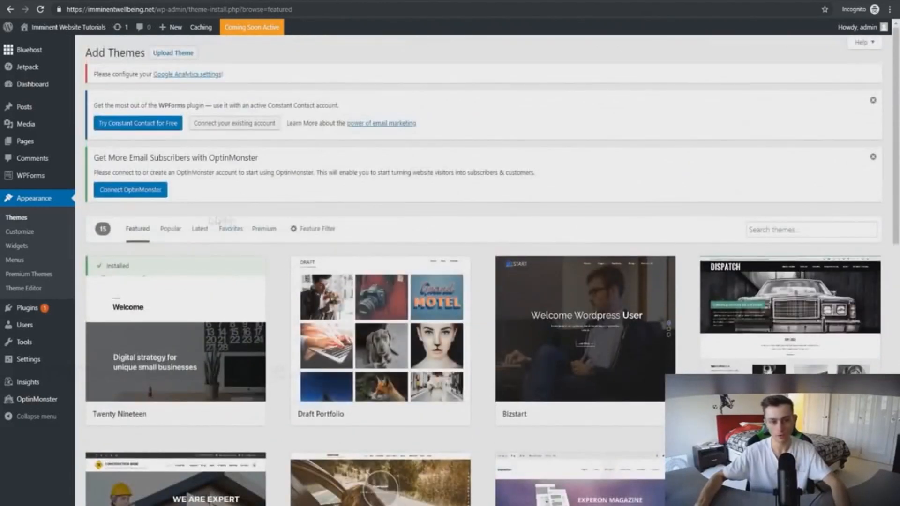
Browse the popular themes, then install and activate the Astra theme.
{"action": "left_click", "coordinate": [175, 233]}
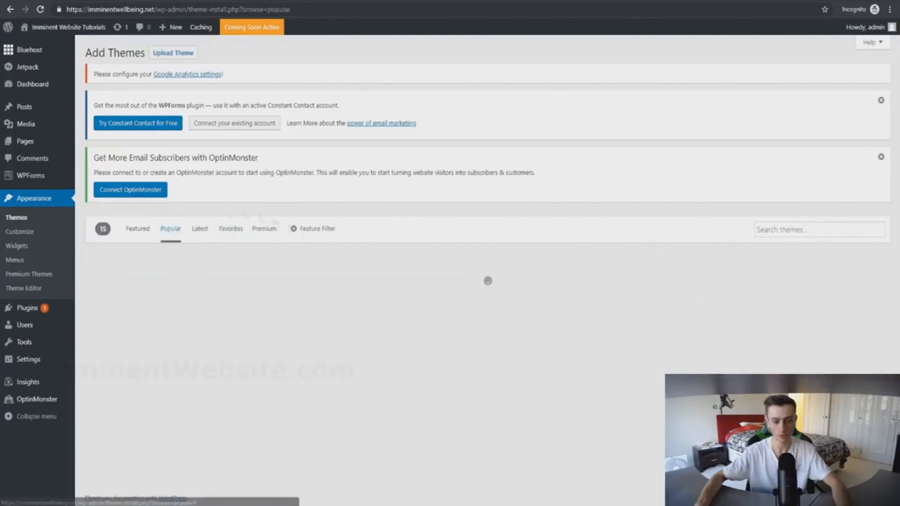
{"action": "scroll", "coordinate": [412, 290], "scroll_direction": "down", "scroll_amount": 2}
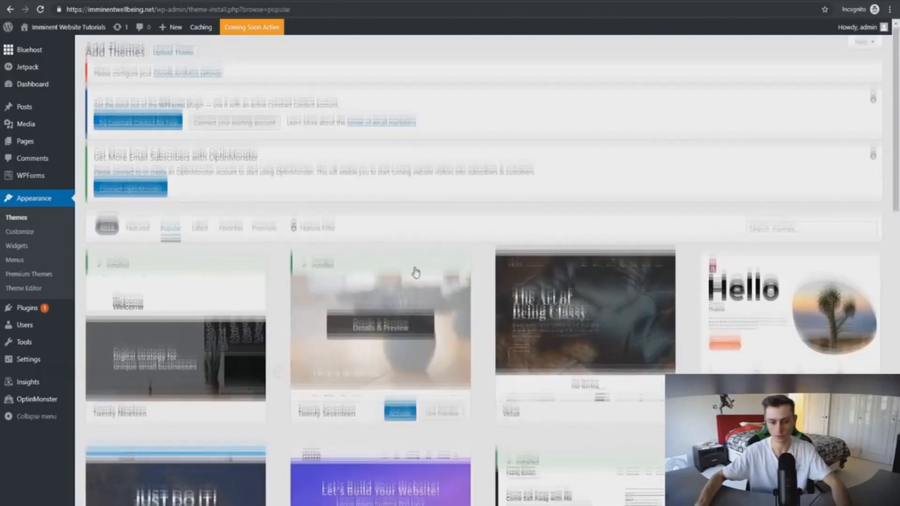
{"action": "scroll", "coordinate": [578, 280], "scroll_direction": "down", "scroll_amount": 20}
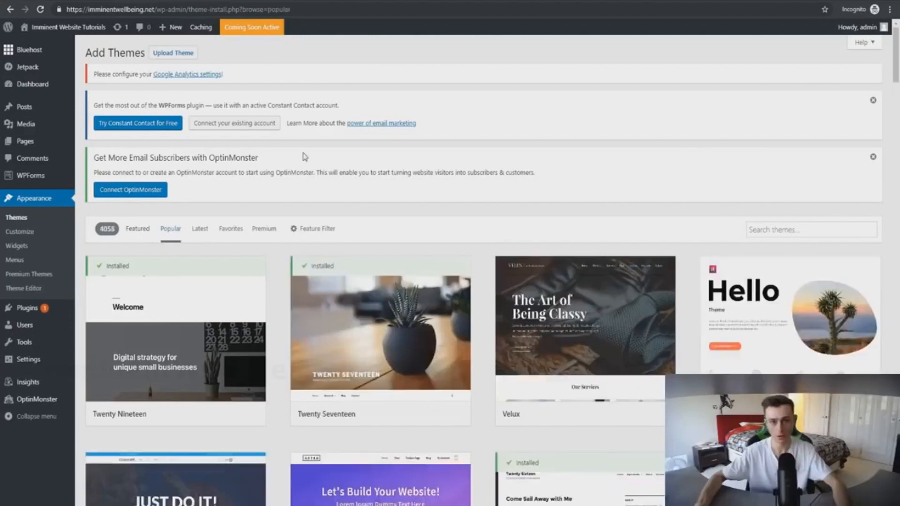
{"action": "scroll", "coordinate": [305, 157], "scroll_direction": "down", "scroll_amount": 4}
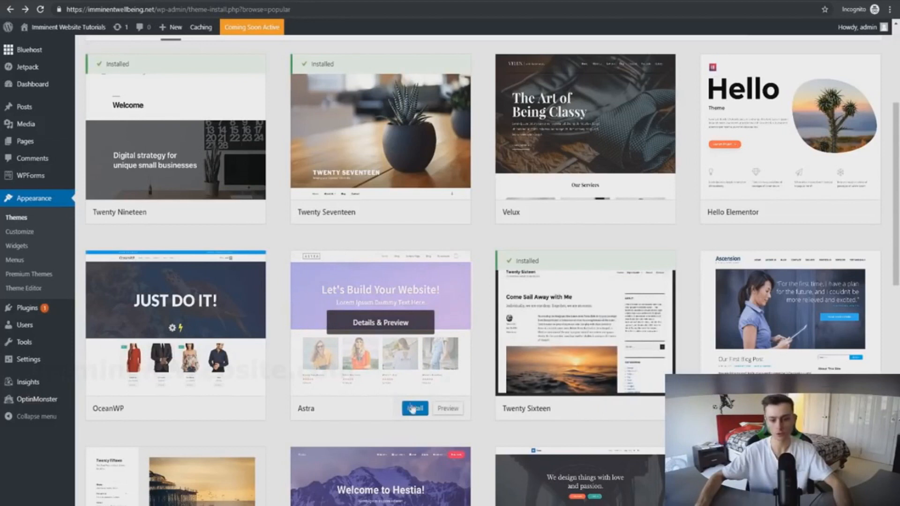
{"action": "left_click", "coordinate": [414, 409]}
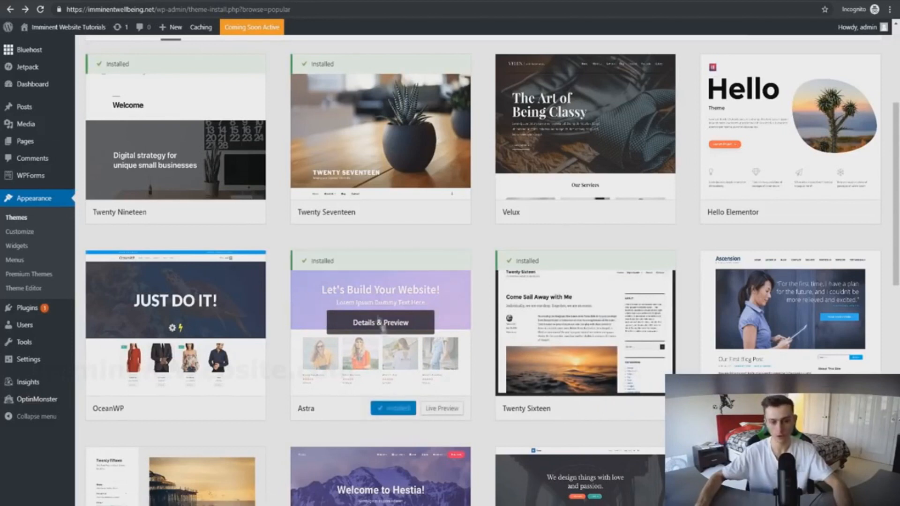
{"action": "left_click", "coordinate": [400, 410]}
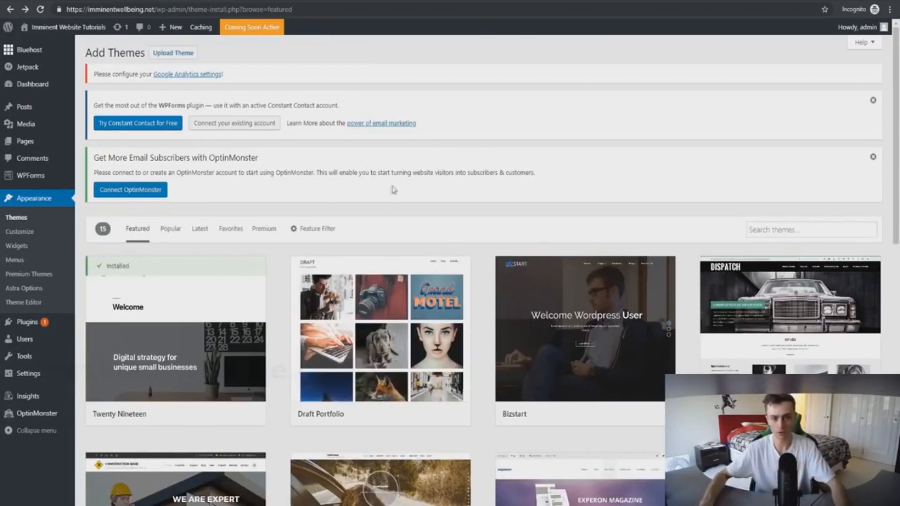
Open the general site settings and review the site title and tagline.
{"action": "mouse_move", "coordinate": [31, 379]}
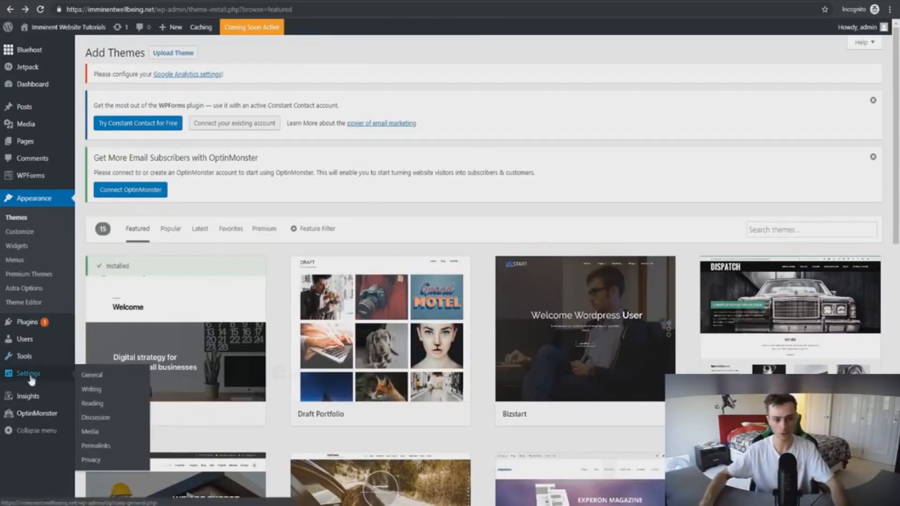
{"action": "left_click", "coordinate": [97, 377]}
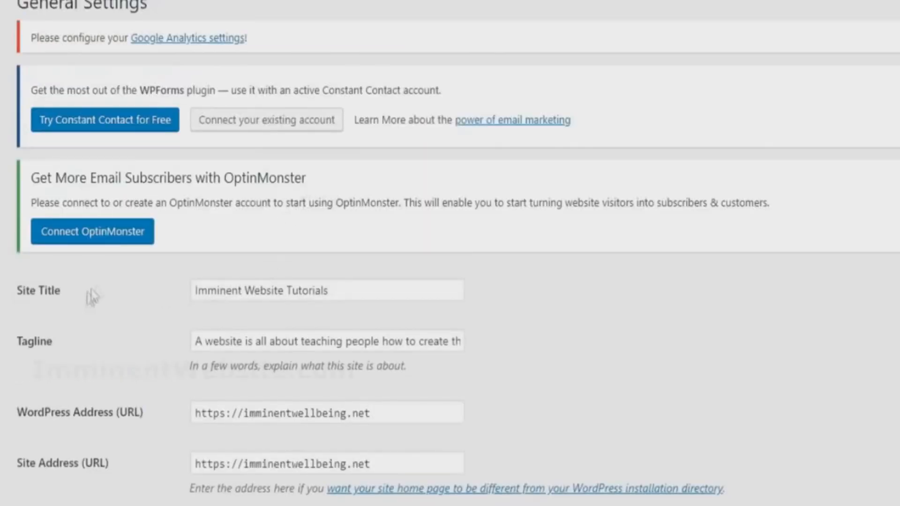
{"action": "left_click_drag", "start_coordinate": [363, 290], "coordinate": [177, 288]}
{"action": "left_click_drag", "start_coordinate": [197, 341], "coordinate": [590, 360]}
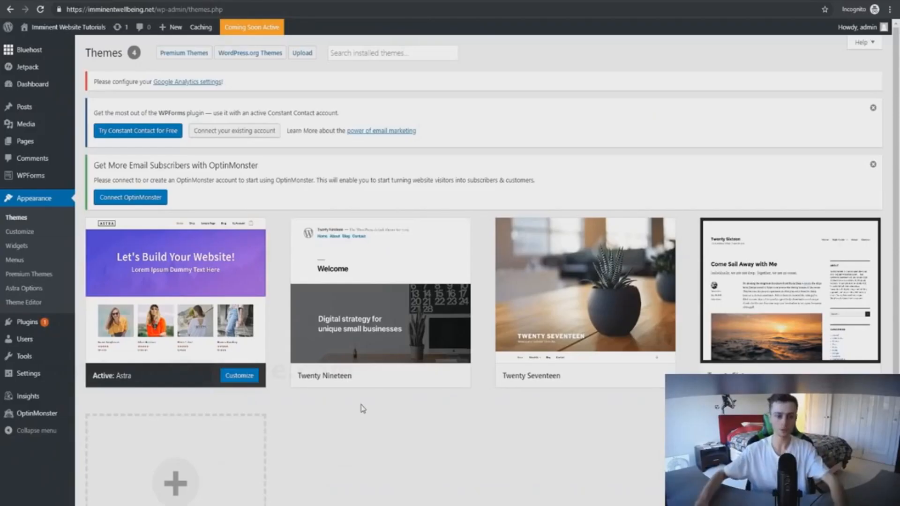
Search the new plugins for "astra starter sites", then install and activate the Astra Starter Sites plugin.
{"action": "mouse_move", "coordinate": [192, 295]}
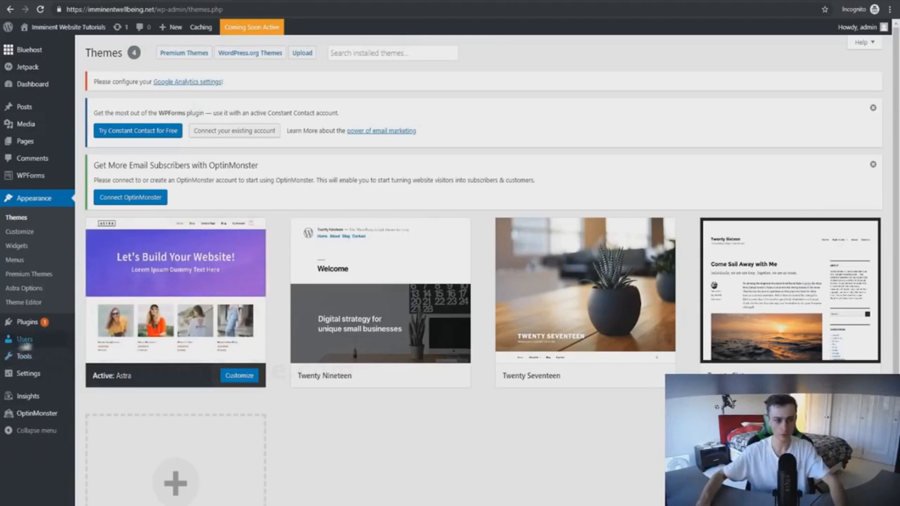
{"action": "mouse_move", "coordinate": [52, 324]}
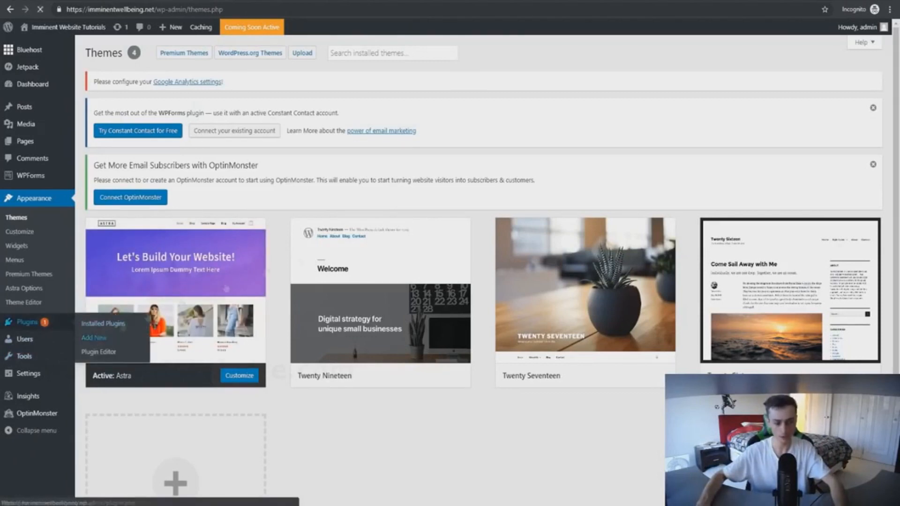
{"action": "left_click", "coordinate": [95, 338]}
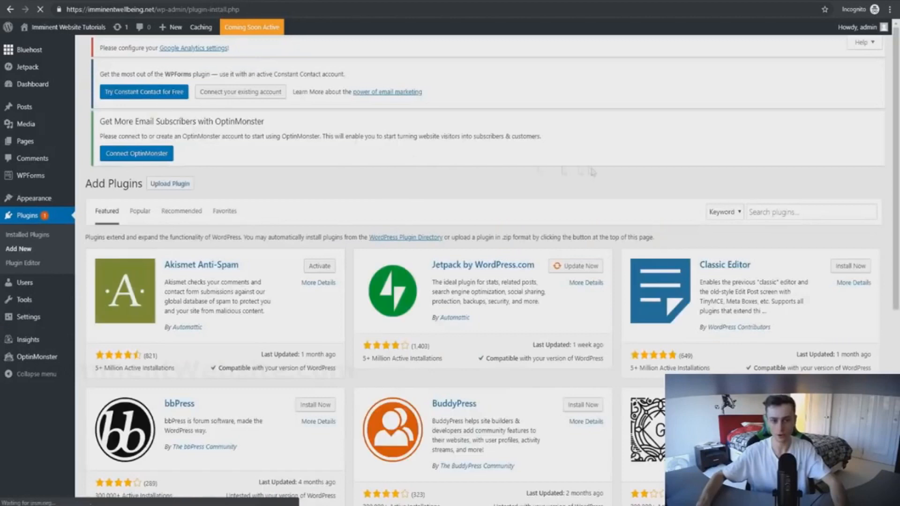
{"action": "left_click", "coordinate": [774, 212]}
{"action": "type", "text": "astra sta"}
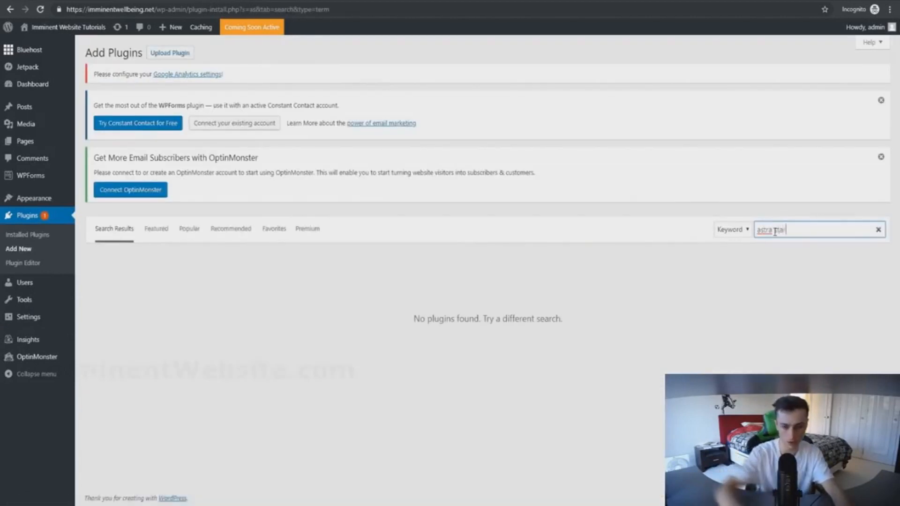
{"action": "type", "text": "rter sites"}
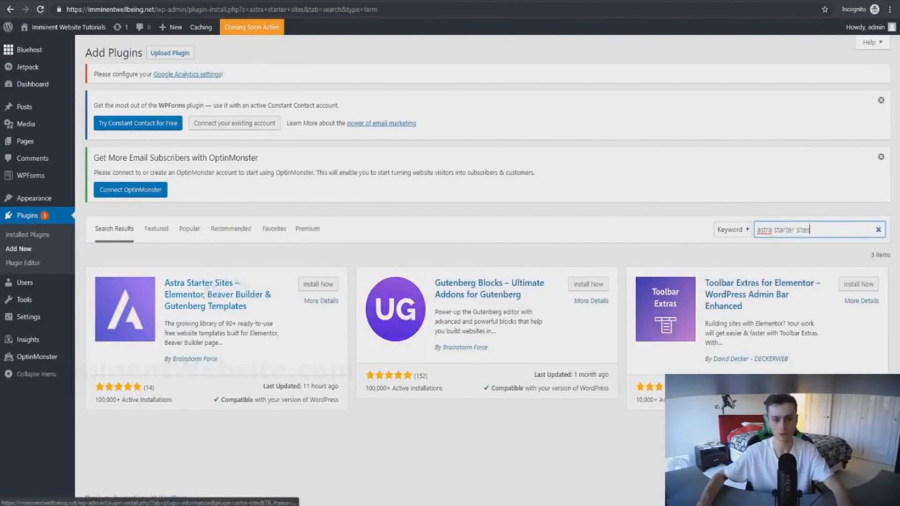
{"action": "left_click", "coordinate": [316, 285]}
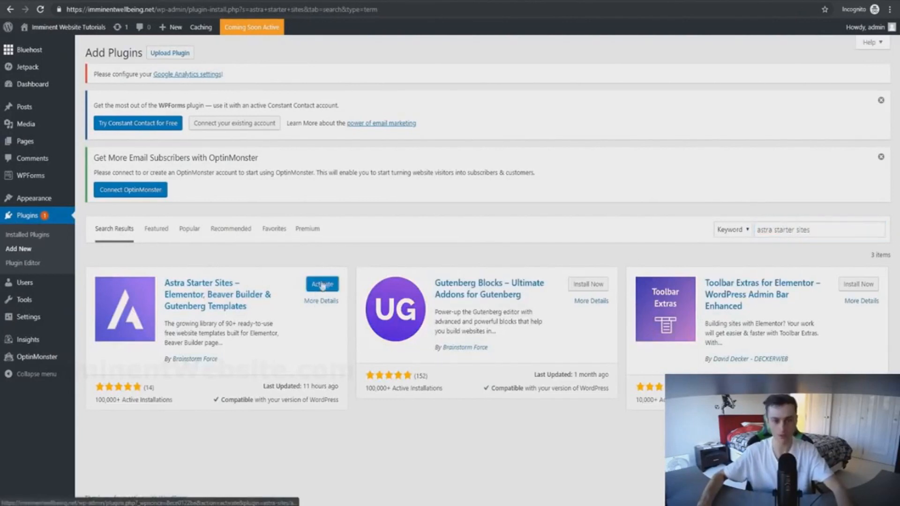
{"action": "left_click", "coordinate": [321, 284]}
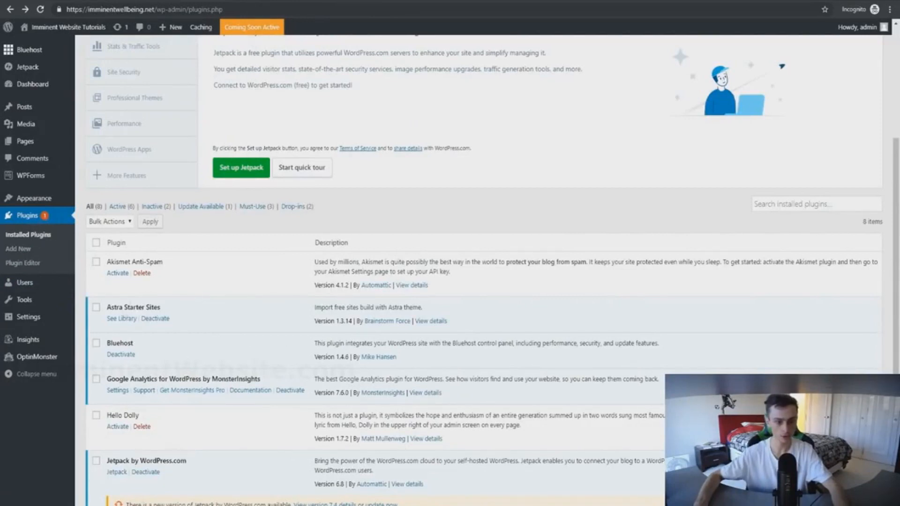
Open the Astra Starter Sites library and choose Elementor as the page builder.
{"action": "scroll", "coordinate": [192, 302], "scroll_direction": "down", "scroll_amount": 1}
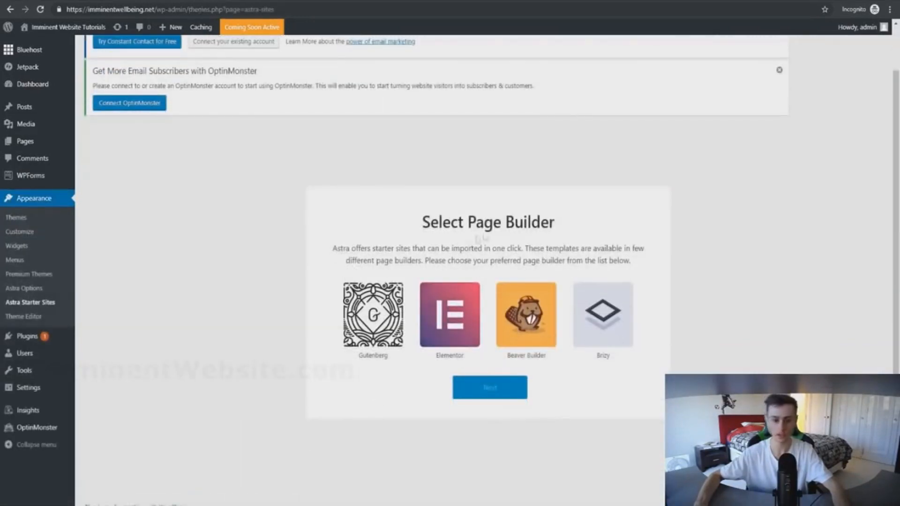
{"action": "left_click", "coordinate": [446, 317]}
{"action": "left_click", "coordinate": [490, 387]}
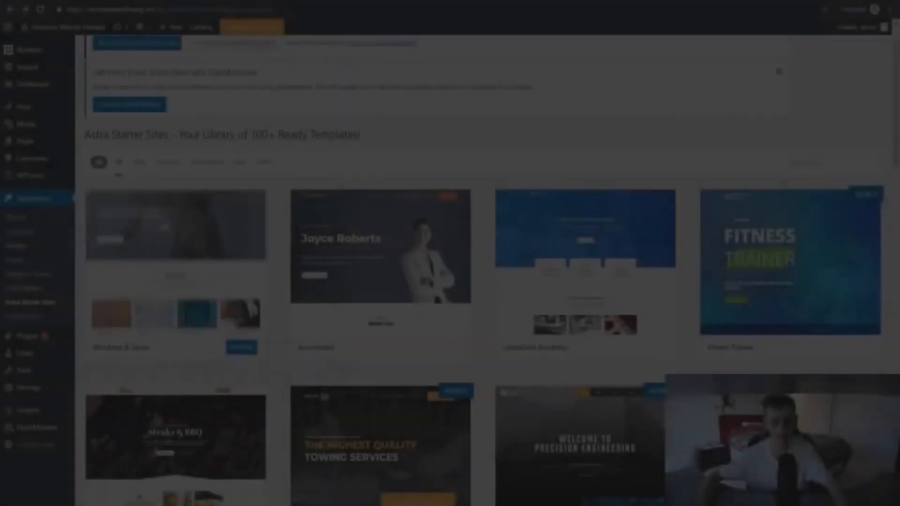
Browse the Astra starter templates, including the eCommerce category.
{"action": "scroll", "coordinate": [601, 205], "scroll_direction": "down", "scroll_amount": 4}
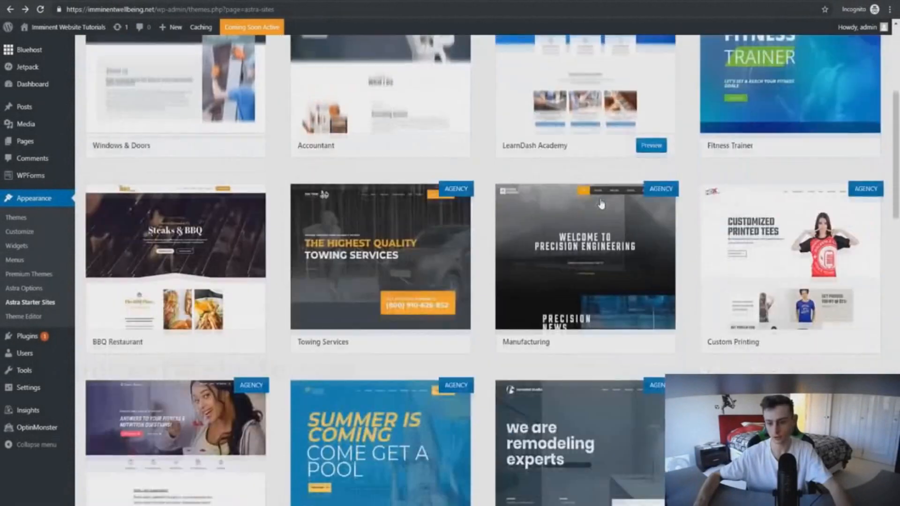
{"action": "scroll", "coordinate": [601, 204], "scroll_direction": "down", "scroll_amount": 7}
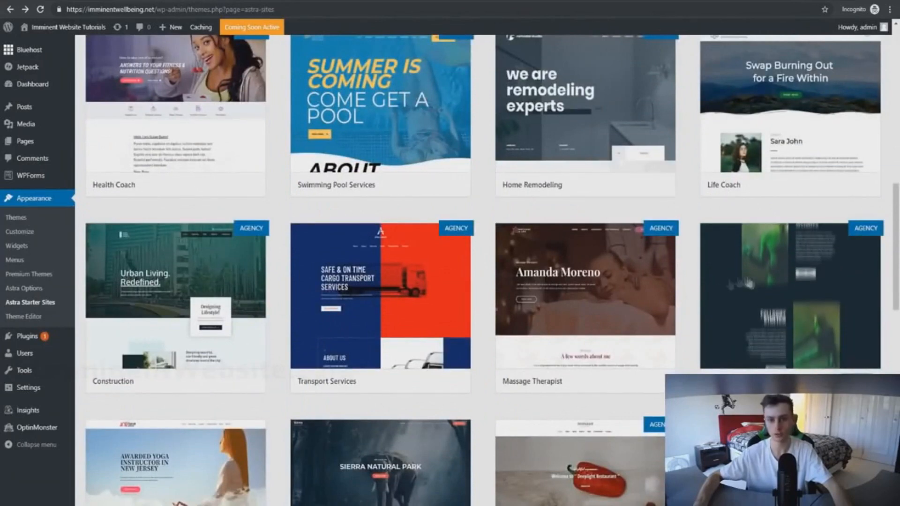
{"action": "scroll", "coordinate": [692, 284], "scroll_direction": "up", "scroll_amount": 7}
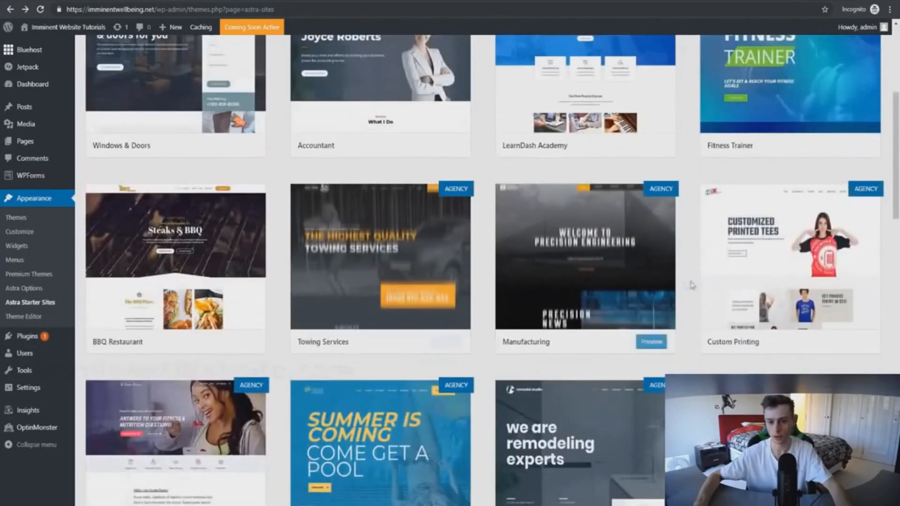
{"action": "scroll", "coordinate": [692, 285], "scroll_direction": "up", "scroll_amount": 2}
{"action": "scroll", "coordinate": [306, 190], "scroll_direction": "down", "scroll_amount": 3}
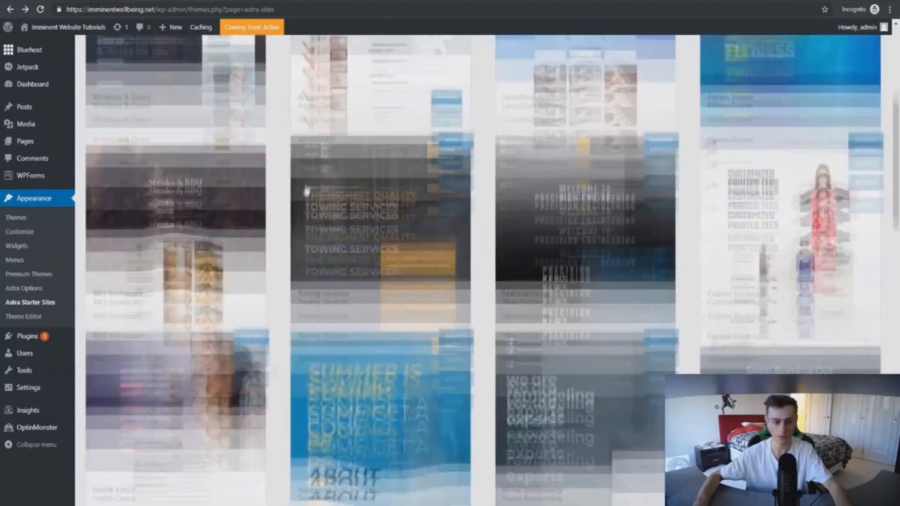
{"action": "scroll", "coordinate": [306, 189], "scroll_direction": "down", "scroll_amount": 5}
{"action": "scroll", "coordinate": [306, 190], "scroll_direction": "up", "scroll_amount": 7}
{"action": "scroll", "coordinate": [306, 190], "scroll_direction": "down", "scroll_amount": 17}
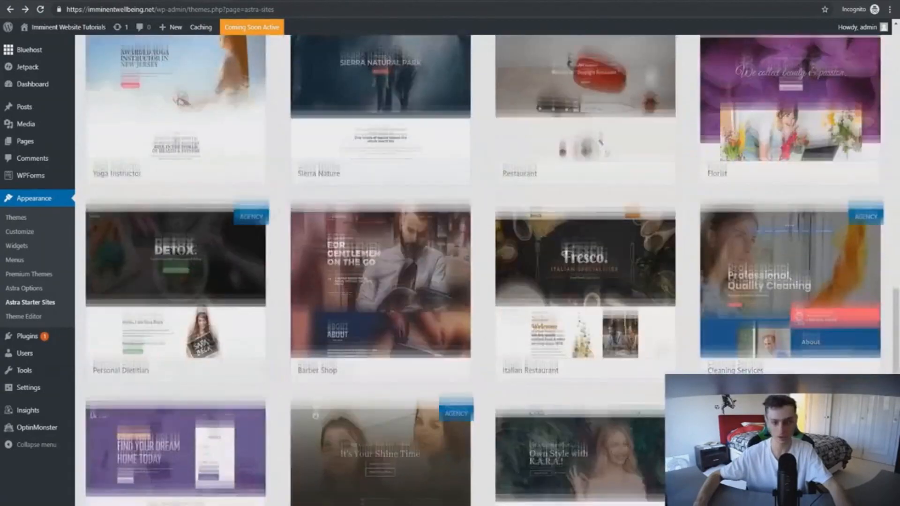
{"action": "scroll", "coordinate": [227, 295], "scroll_direction": "down", "scroll_amount": 7}
{"action": "scroll", "coordinate": [228, 296], "scroll_direction": "up", "scroll_amount": 15}
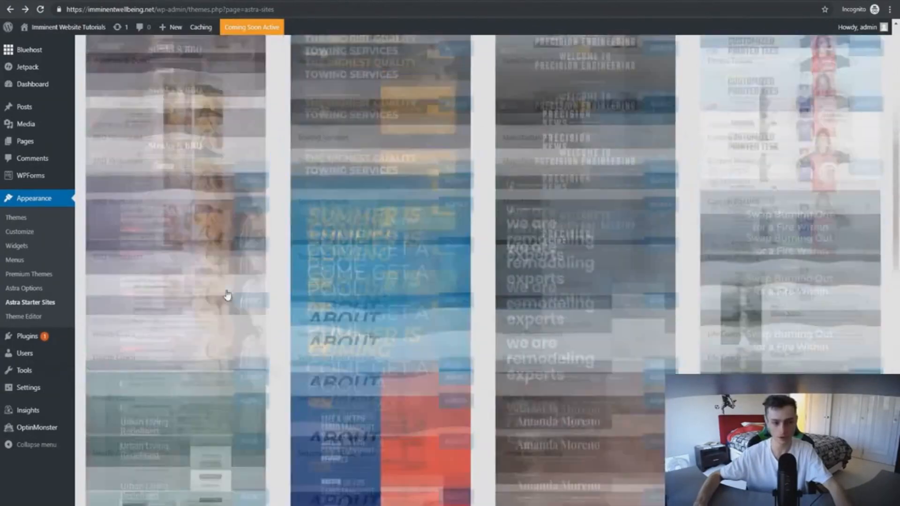
{"action": "scroll", "coordinate": [227, 296], "scroll_direction": "up", "scroll_amount": 3}
{"action": "left_click", "coordinate": [207, 212]}
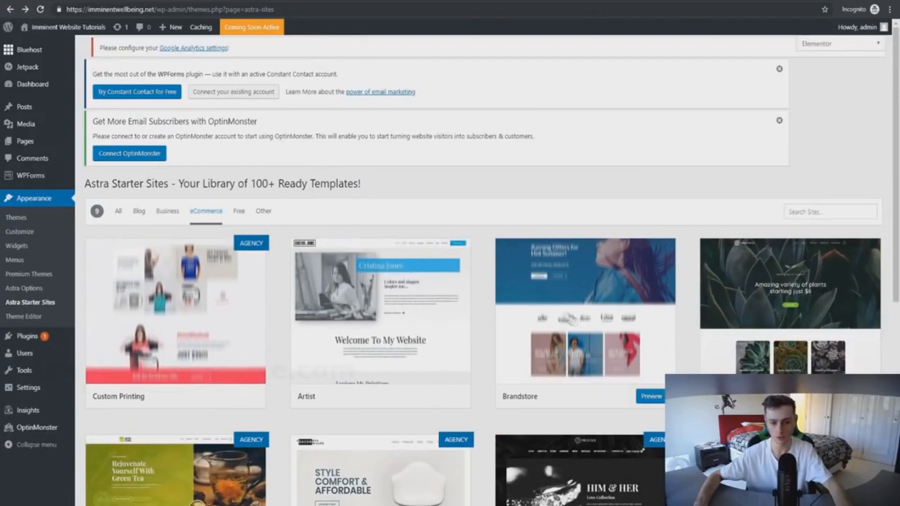
{"action": "scroll", "coordinate": [571, 320], "scroll_direction": "down", "scroll_amount": 6}
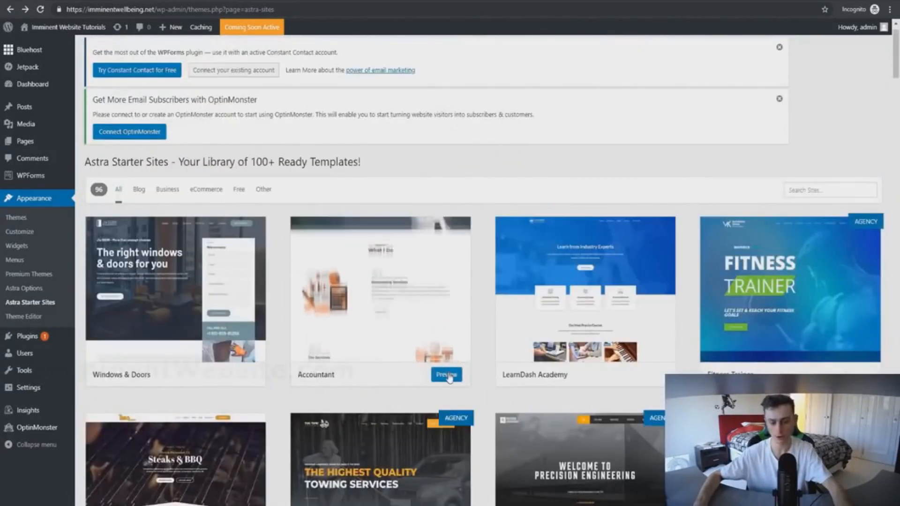
Preview the Accountant starter template and import it with its required plugins, customizer settings, content and widgets.
{"action": "left_click", "coordinate": [447, 375]}
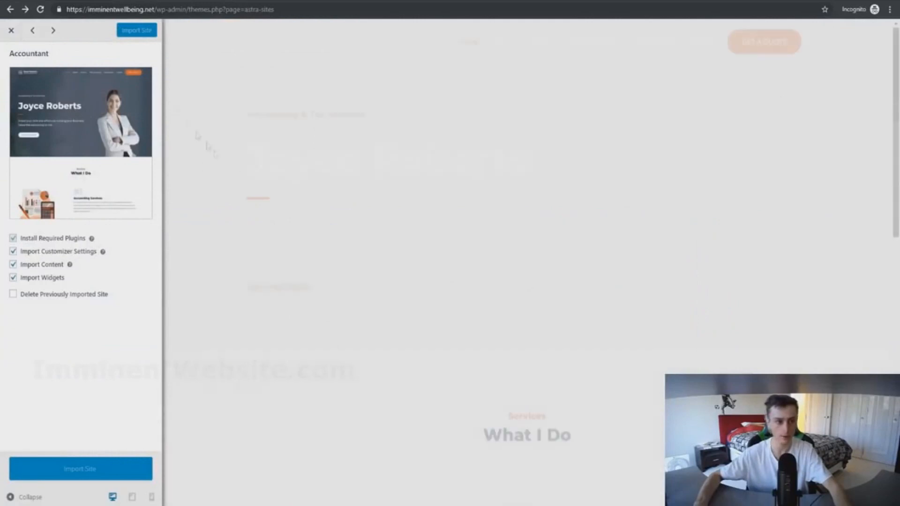
{"action": "scroll", "coordinate": [304, 133], "scroll_direction": "down", "scroll_amount": 3}
{"action": "scroll", "coordinate": [317, 168], "scroll_direction": "down", "scroll_amount": 15}
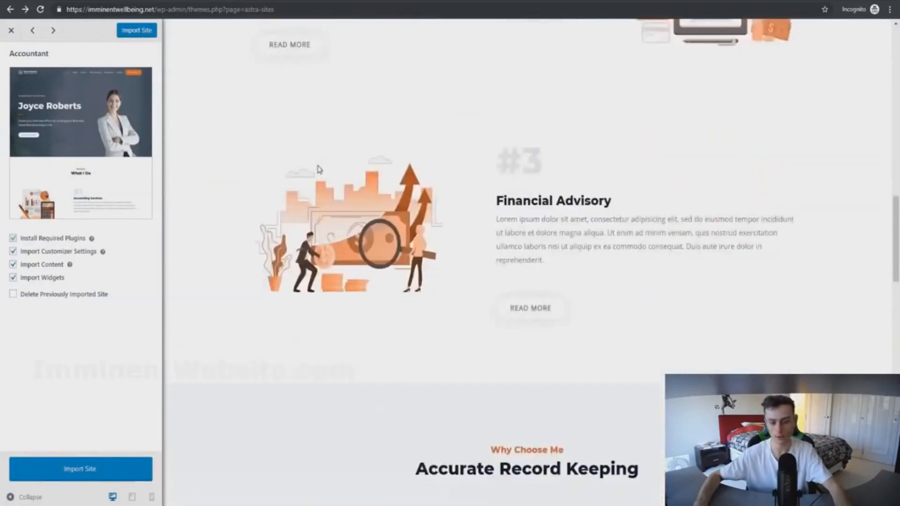
{"action": "scroll", "coordinate": [319, 166], "scroll_direction": "up", "scroll_amount": 20}
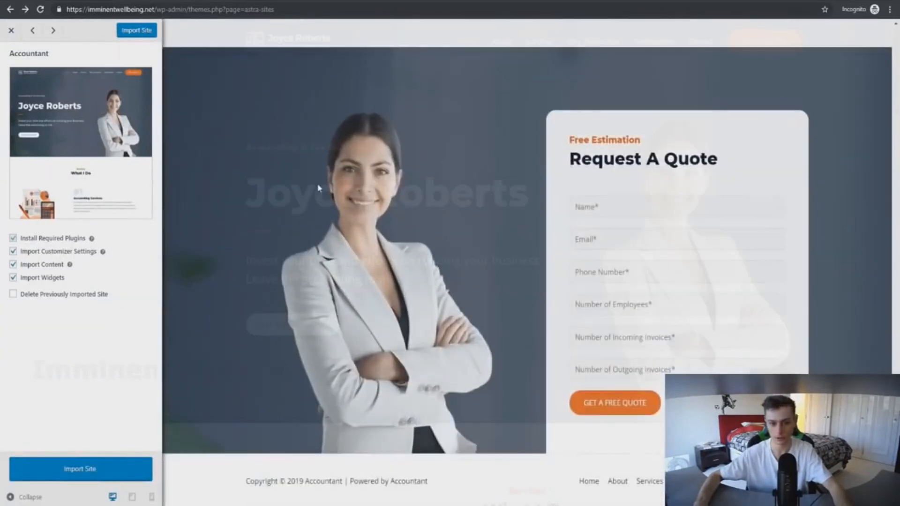
{"action": "left_click", "coordinate": [79, 470]}
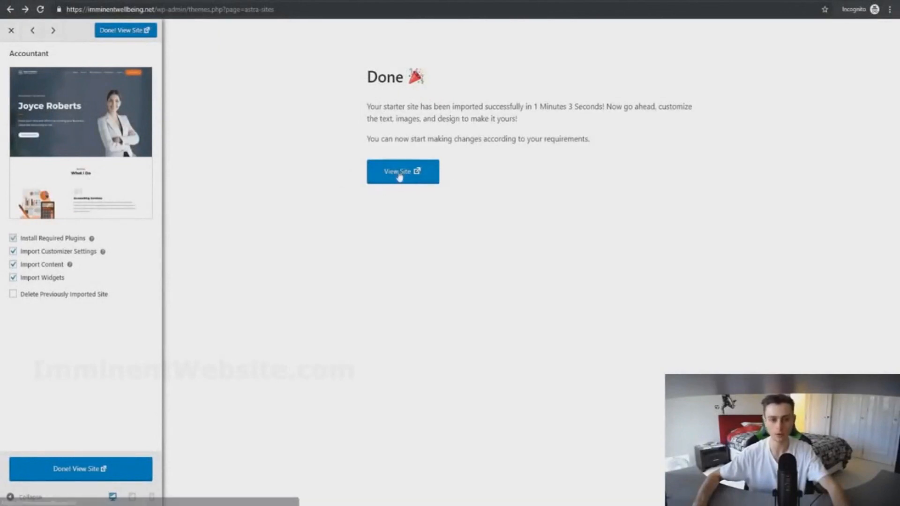
Open the imported site and look through its home page from the hero section to the client testimonials.
{"action": "left_click", "coordinate": [403, 173]}
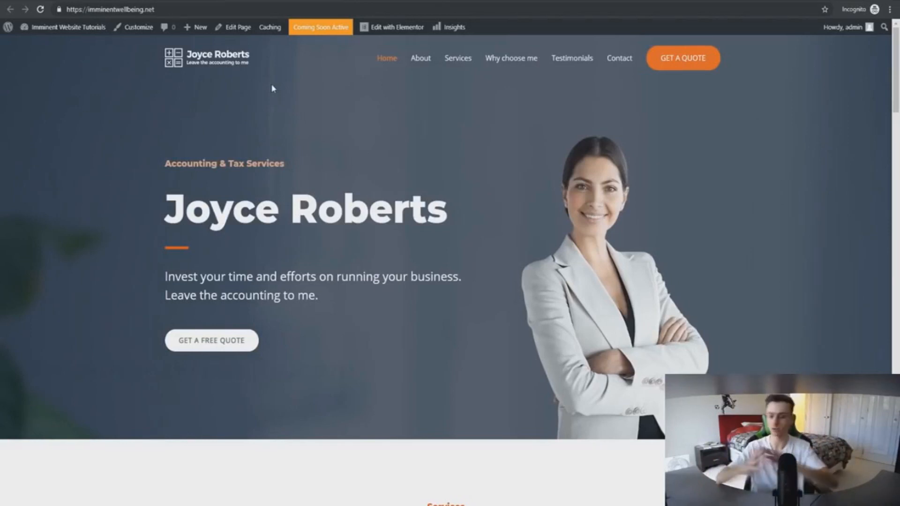
{"action": "scroll", "coordinate": [259, 132], "scroll_direction": "down", "scroll_amount": 1}
{"action": "scroll", "coordinate": [258, 124], "scroll_direction": "down", "scroll_amount": 20}
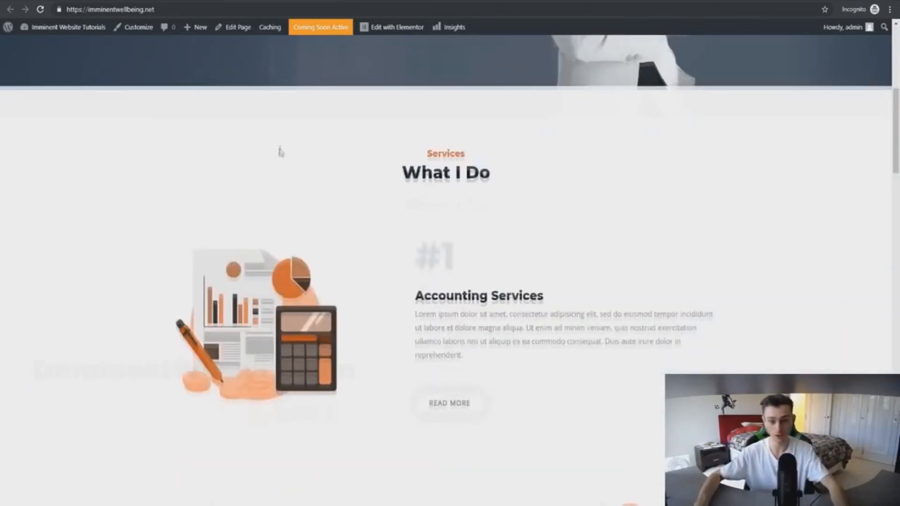
{"action": "scroll", "coordinate": [279, 150], "scroll_direction": "down", "scroll_amount": 20}
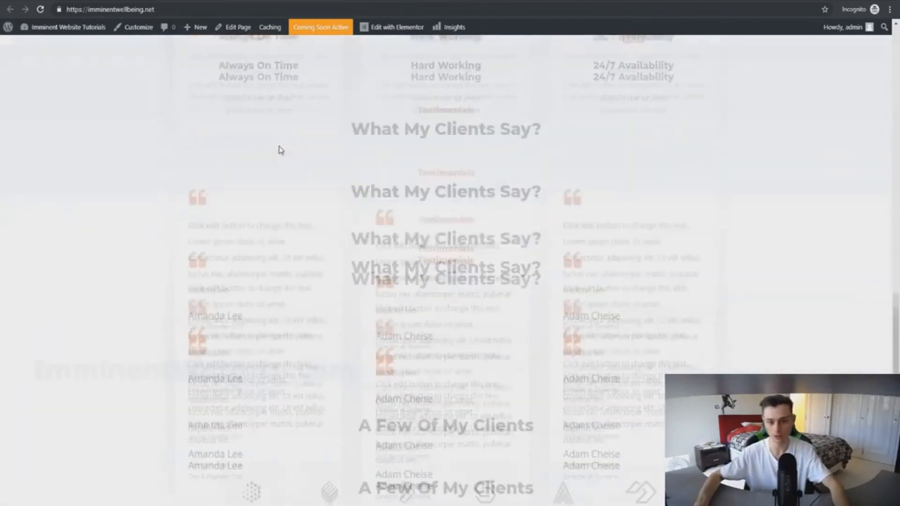
{"action": "scroll", "coordinate": [269, 157], "scroll_direction": "up", "scroll_amount": 20}
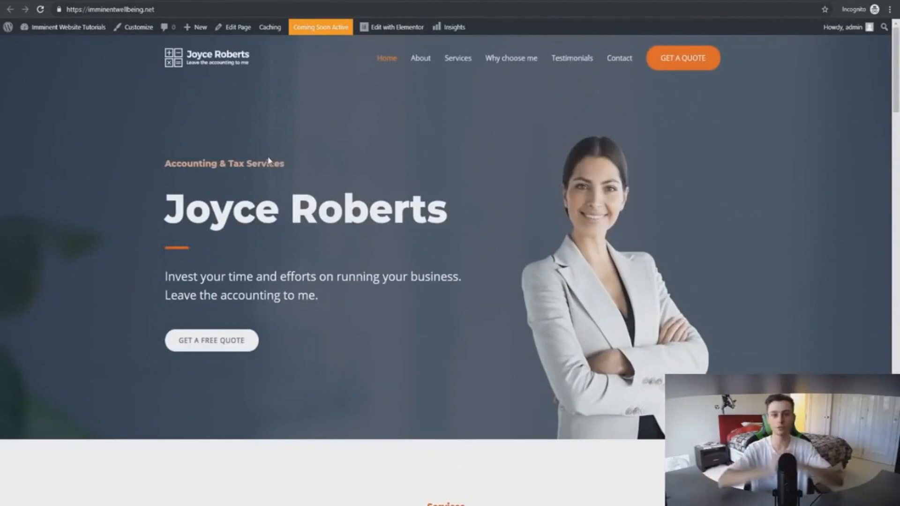
Edit the home page with Elementor and replace the name in the large hero heading with a different full name.
{"action": "left_click", "coordinate": [388, 30]}
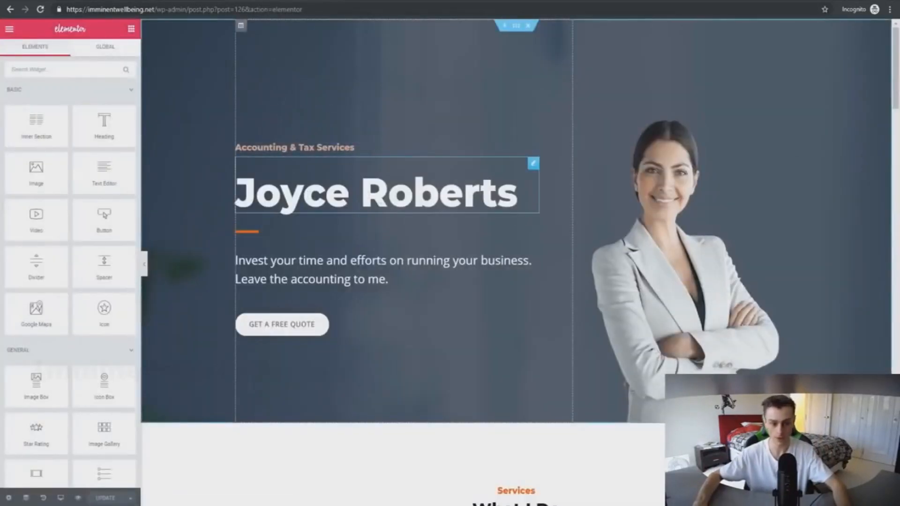
{"action": "left_click", "coordinate": [503, 193]}
{"action": "left_click_drag", "start_coordinate": [518, 197], "coordinate": [244, 183]}
{"action": "type", "text": "Anna"}
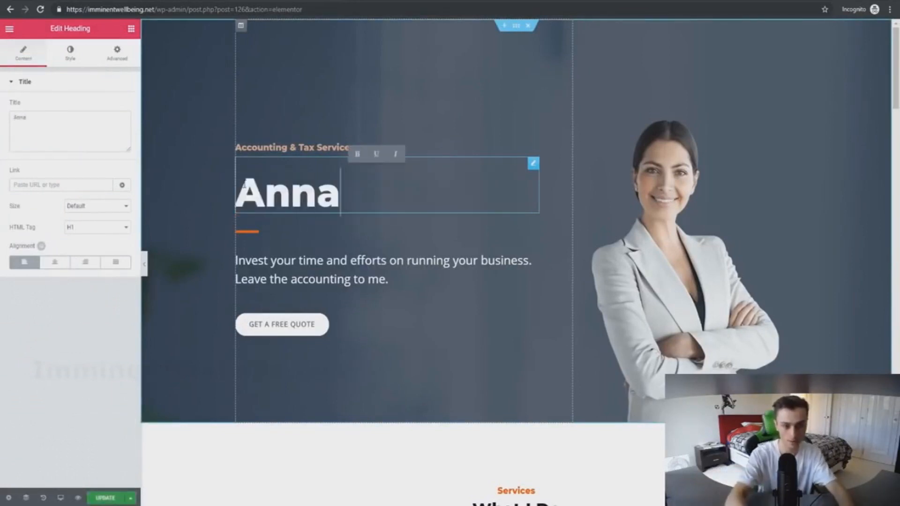
{"action": "type", "text": " Smith"}
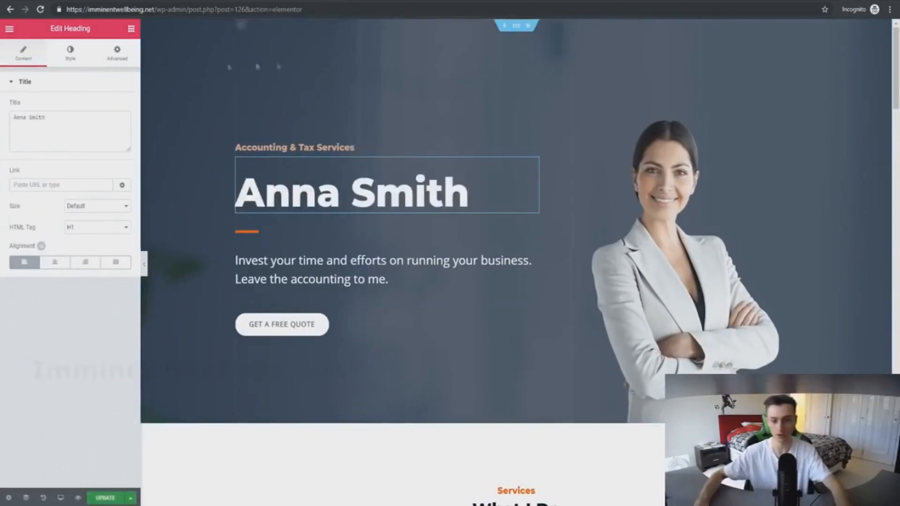
Change the small heading above the hero name to "Lawyer Services".
{"action": "left_click", "coordinate": [315, 148]}
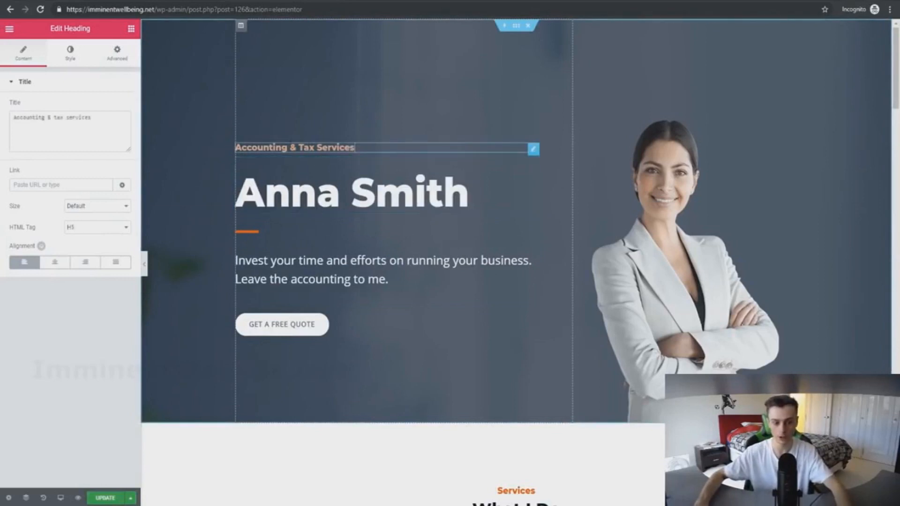
{"action": "left_click_drag", "start_coordinate": [315, 148], "coordinate": [236, 148]}
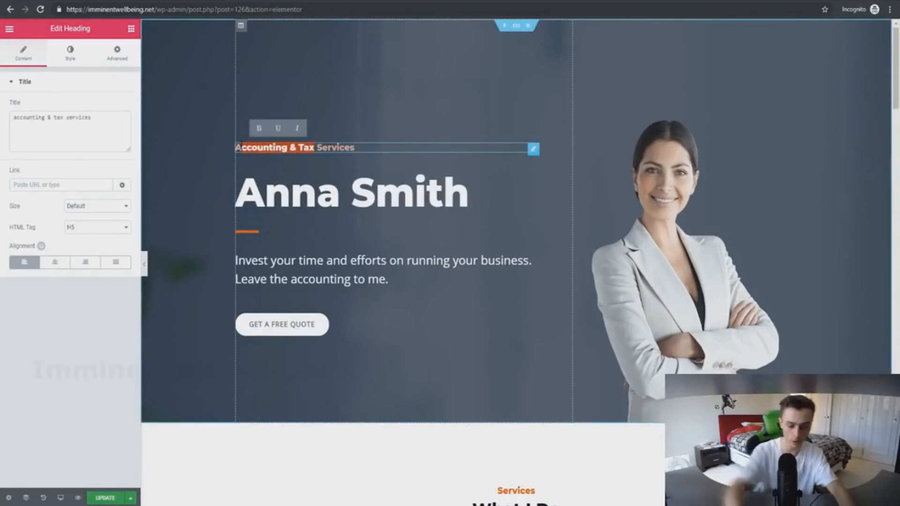
{"action": "key", "text": "BackSpace"}
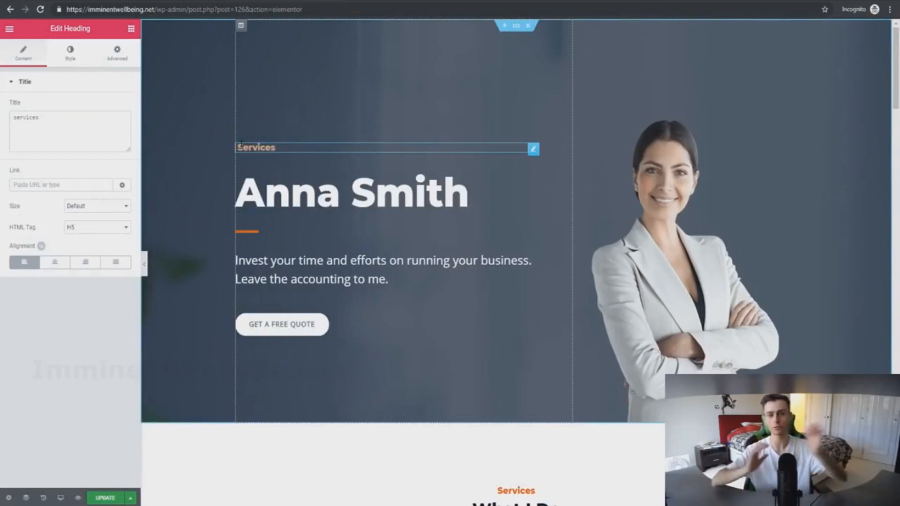
{"action": "type", "text": "Lawyer"}
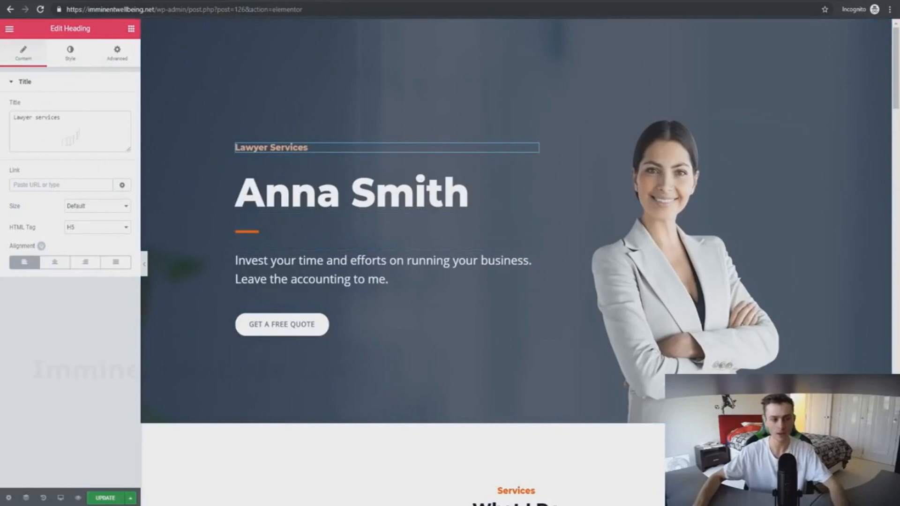
Try "Ldfsef" as the small heading's title, then restore it to "Lawyer Services".
{"action": "left_click_drag", "start_coordinate": [71, 125], "coordinate": [5, 126]}
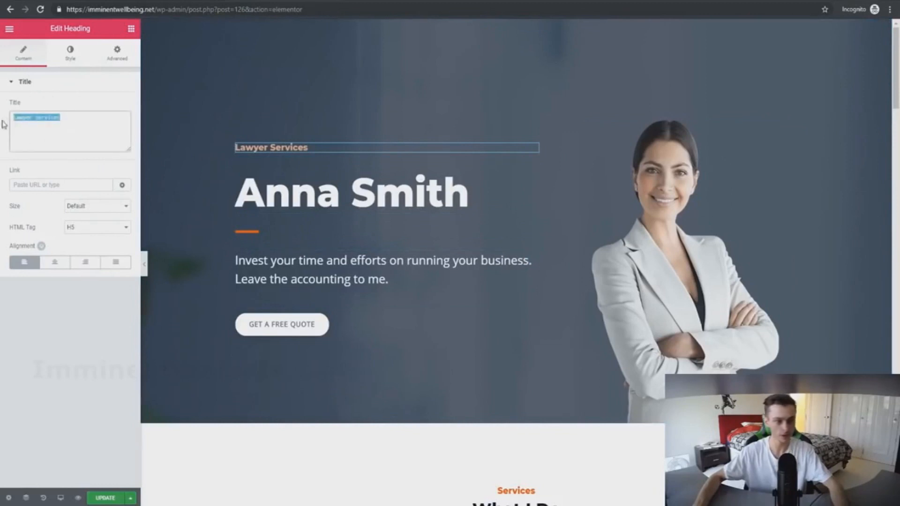
{"action": "type", "text": "Ldfsef"}
{"action": "key", "text": "ctrl+a"}
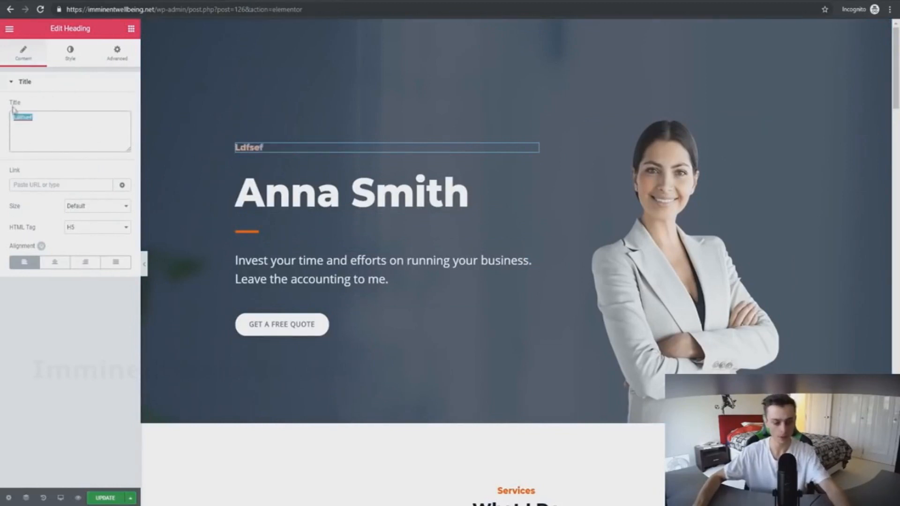
{"action": "left_click", "coordinate": [15, 115]}
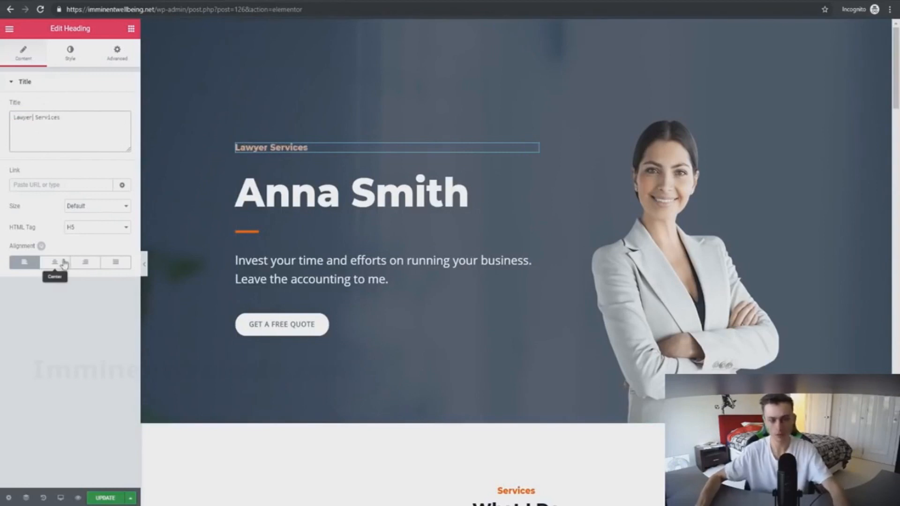
Try centre and right alignment on the small heading, return it to left, and check its HTML tag and size options.
{"action": "left_click", "coordinate": [55, 263]}
{"action": "left_click", "coordinate": [86, 263]}
{"action": "left_click", "coordinate": [26, 263]}
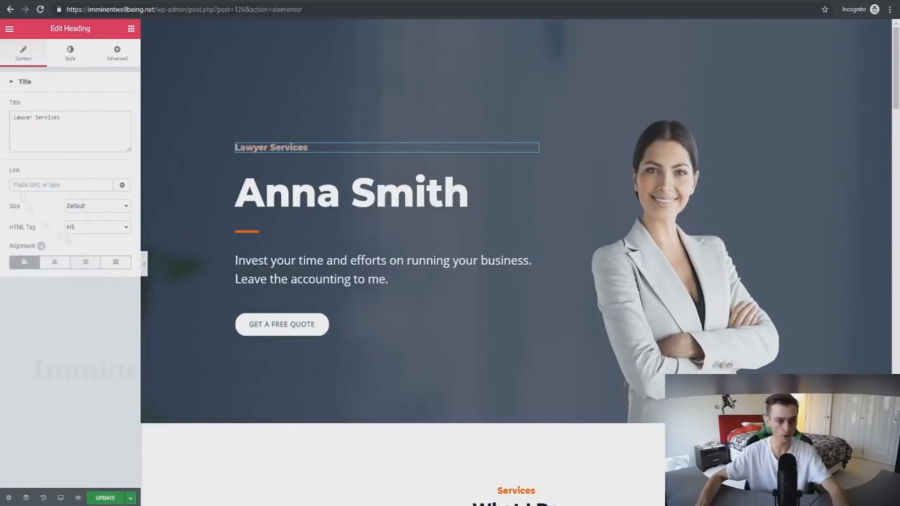
{"action": "left_click", "coordinate": [84, 228]}
{"action": "left_click", "coordinate": [87, 231]}
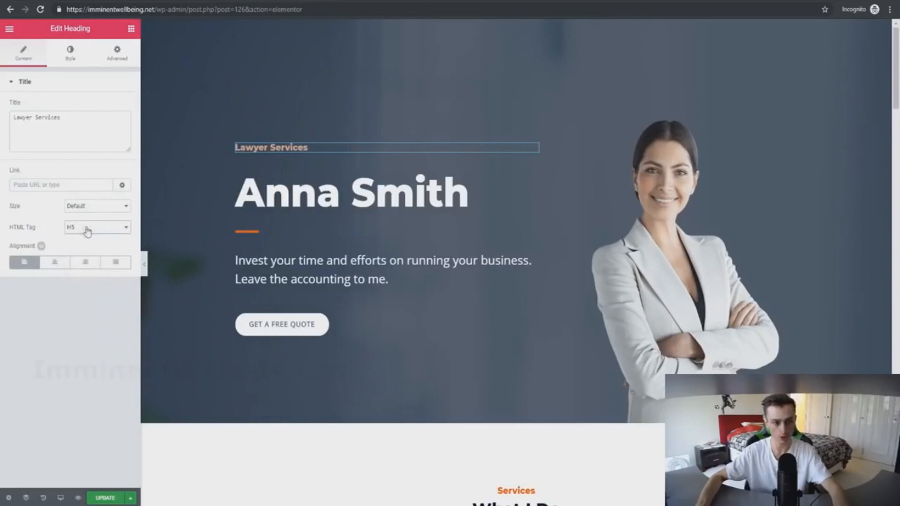
{"action": "left_click", "coordinate": [88, 212]}
{"action": "left_click", "coordinate": [85, 212]}
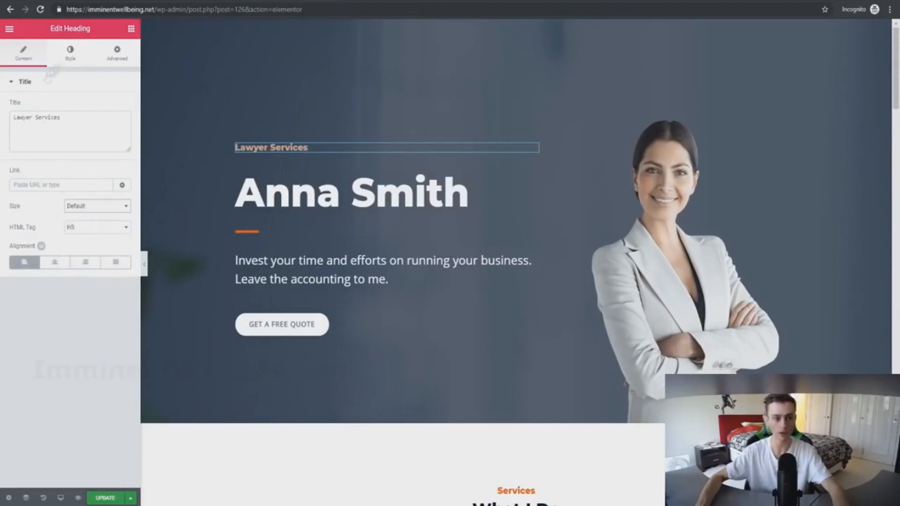
Set the text color of the "Lawyer Services" heading to light pink.
{"action": "left_click", "coordinate": [70, 52]}
{"action": "left_click", "coordinate": [117, 106]}
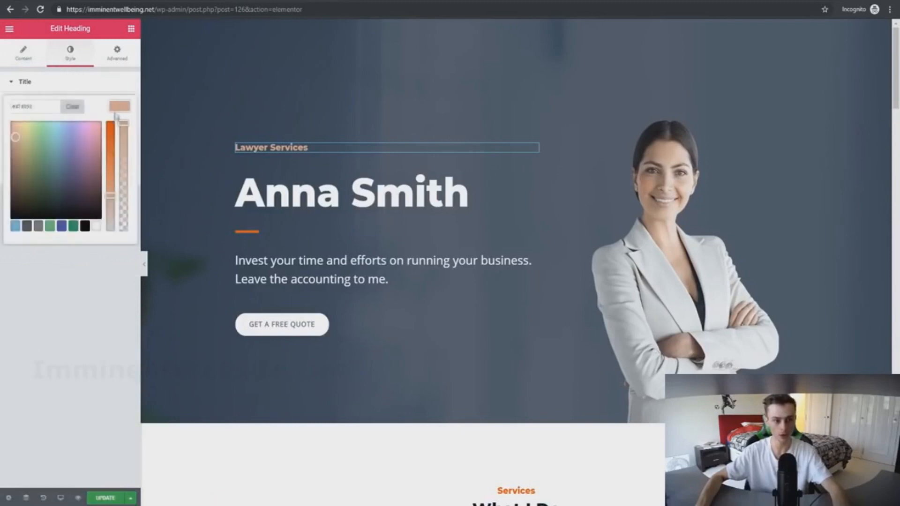
{"action": "left_click", "coordinate": [94, 124]}
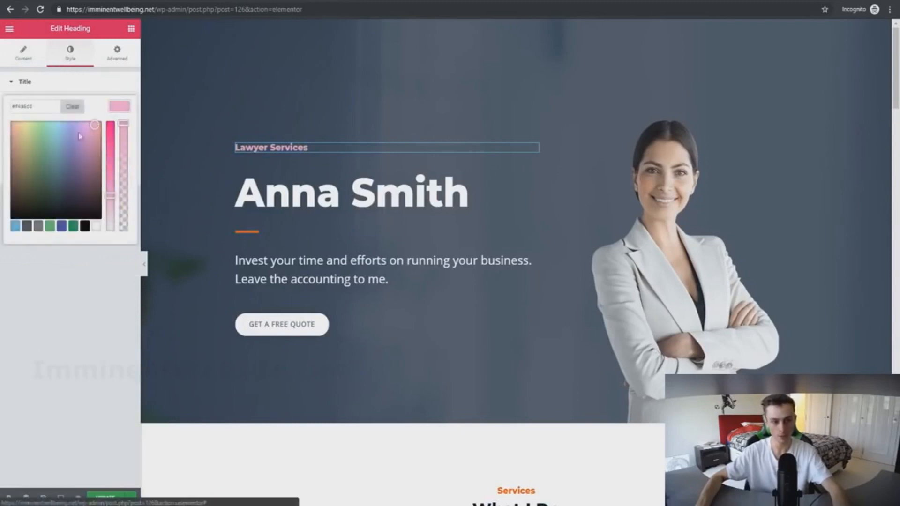
Look through the advanced settings of the "Lawyer Services" heading, including motion effects, background and border.
{"action": "left_click", "coordinate": [102, 60]}
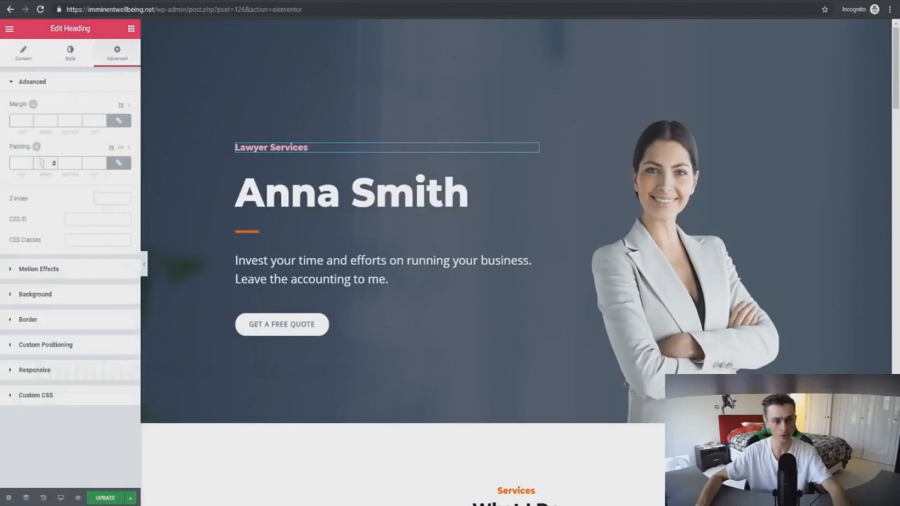
{"action": "left_click", "coordinate": [12, 276]}
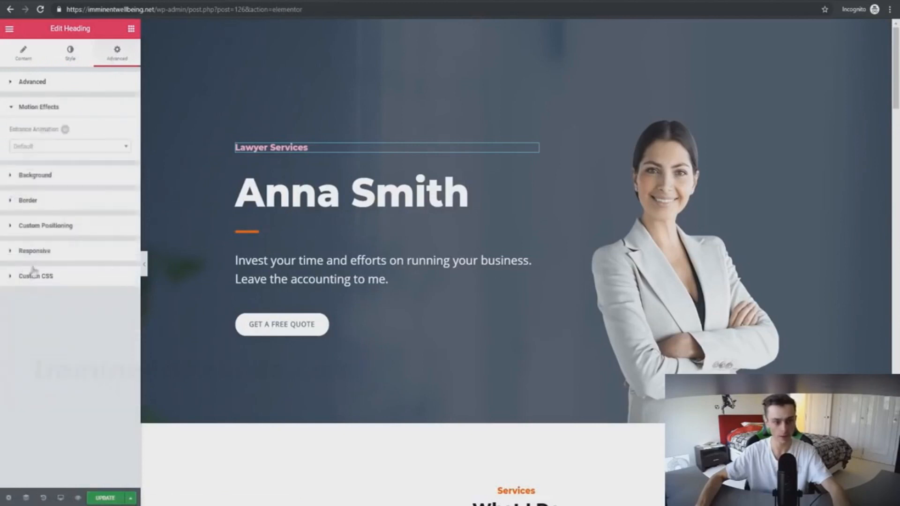
{"action": "left_click", "coordinate": [8, 176]}
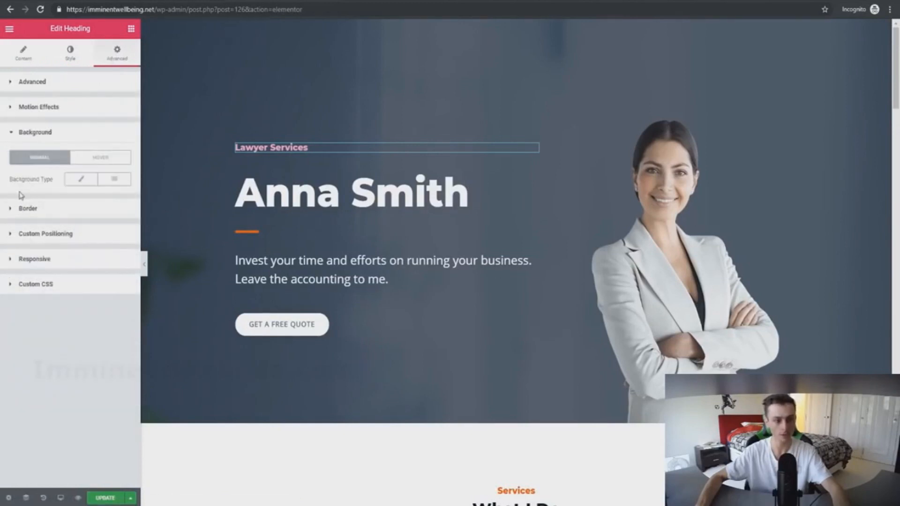
{"action": "left_click", "coordinate": [17, 211]}
{"action": "left_click", "coordinate": [9, 299]}
{"action": "left_click", "coordinate": [21, 257]}
{"action": "left_click", "coordinate": [33, 207]}
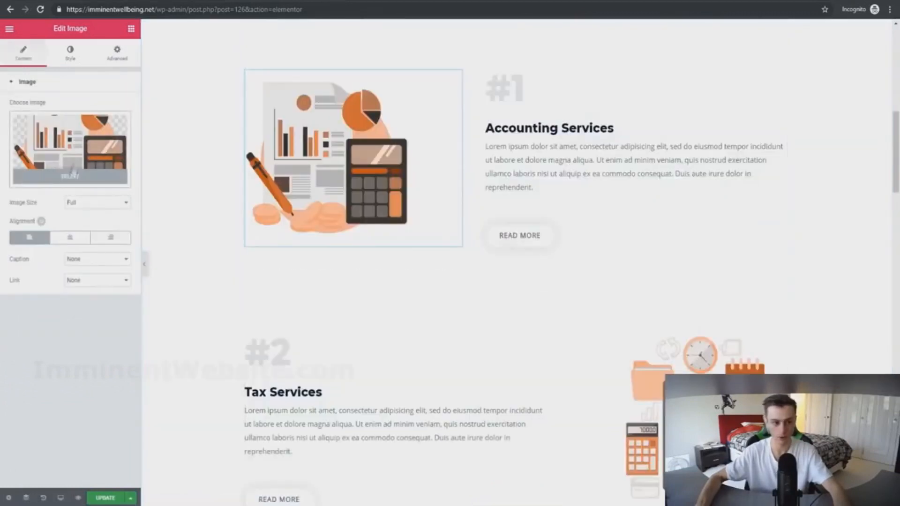
Replace the illustration beside "Accounting Services" with the media library picture of people, a magnifying glass and rising bars.
{"action": "left_click", "coordinate": [72, 177]}
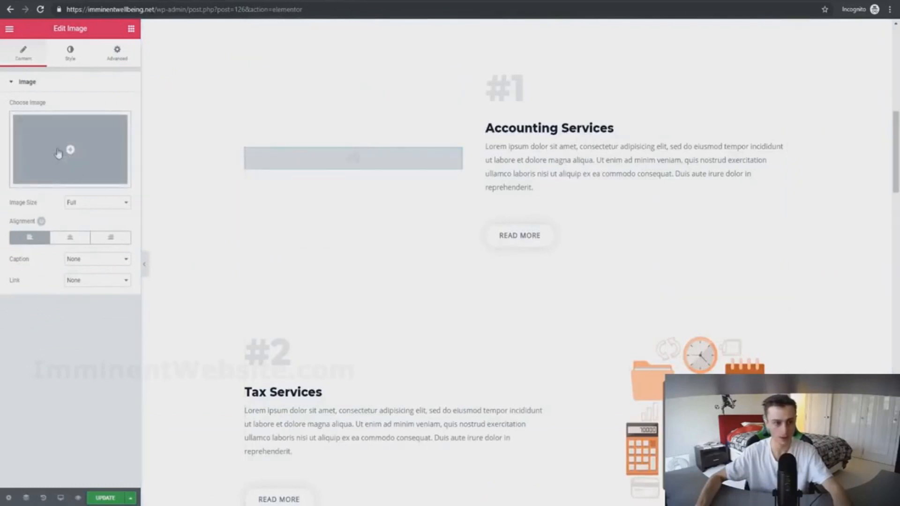
{"action": "left_click", "coordinate": [68, 154]}
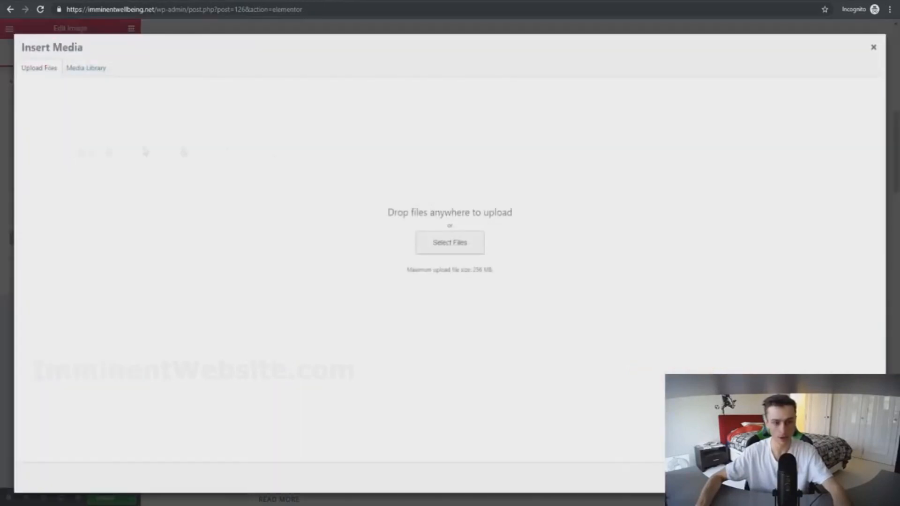
{"action": "left_click", "coordinate": [89, 68]}
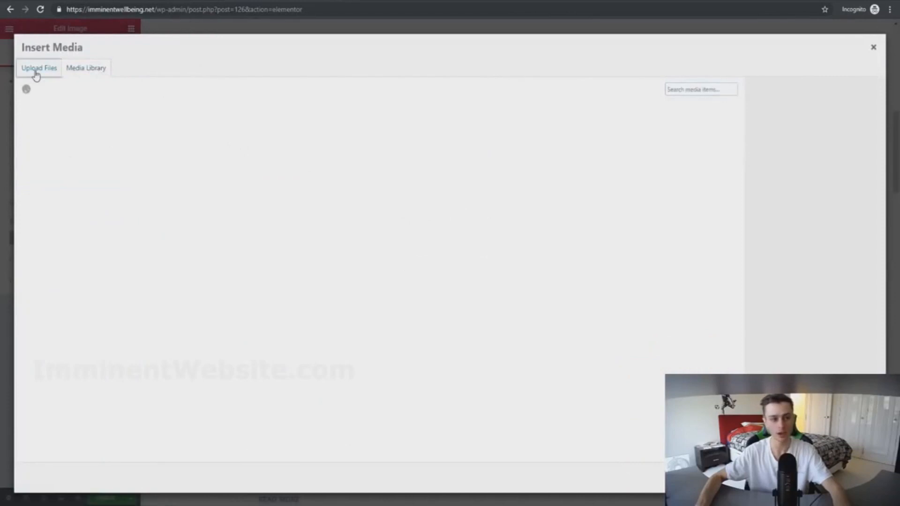
{"action": "left_click", "coordinate": [35, 72]}
{"action": "left_click", "coordinate": [100, 69]}
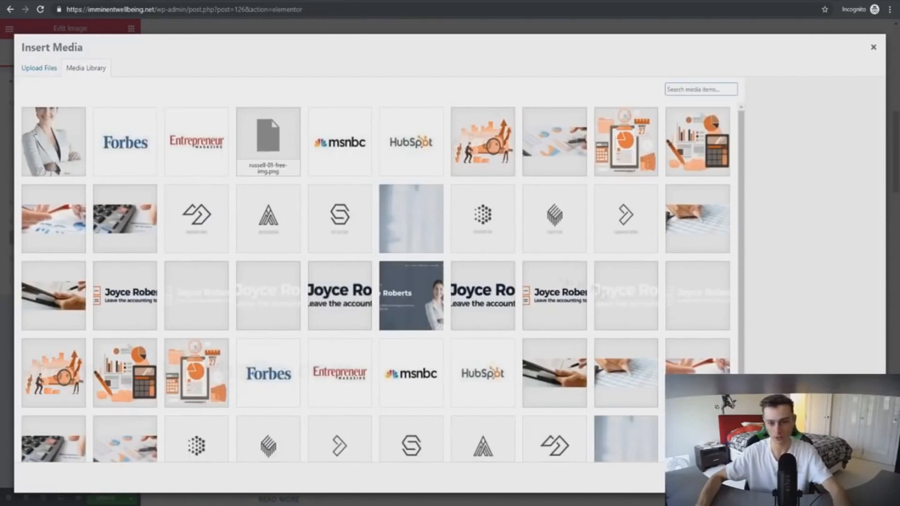
{"action": "scroll", "coordinate": [147, 277], "scroll_direction": "down", "scroll_amount": 2}
{"action": "scroll", "coordinate": [161, 270], "scroll_direction": "up", "scroll_amount": 1}
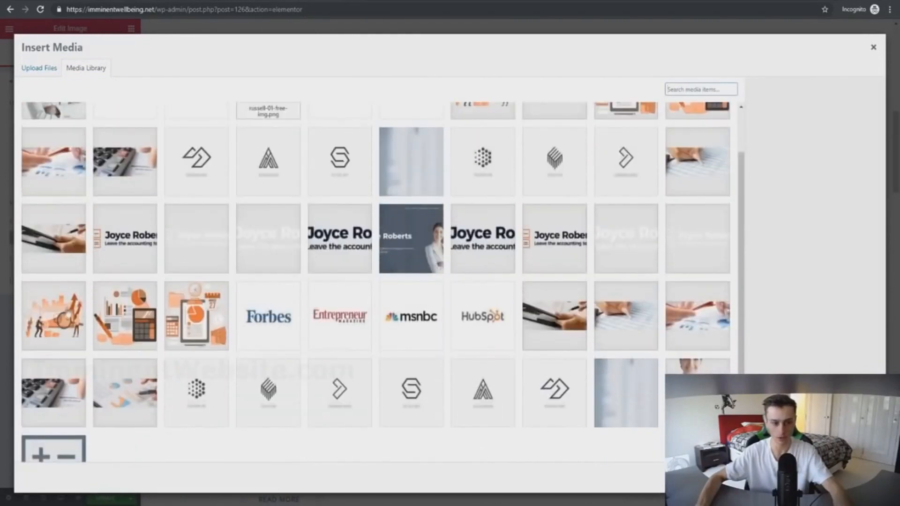
{"action": "left_click", "coordinate": [66, 315]}
{"action": "left_click", "coordinate": [856, 478]}
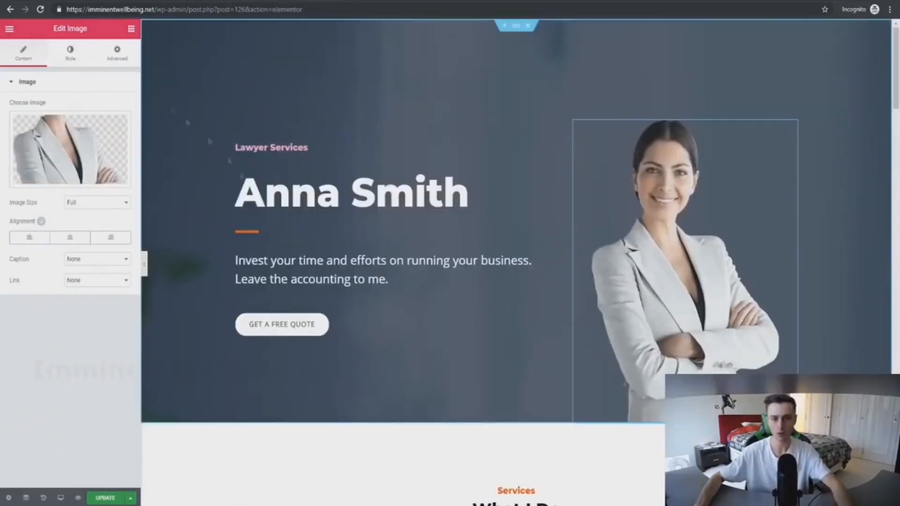
Add an Icon List widget and a Progress Bar widget below the orange divider in the hero section.
{"action": "left_click", "coordinate": [10, 30]}
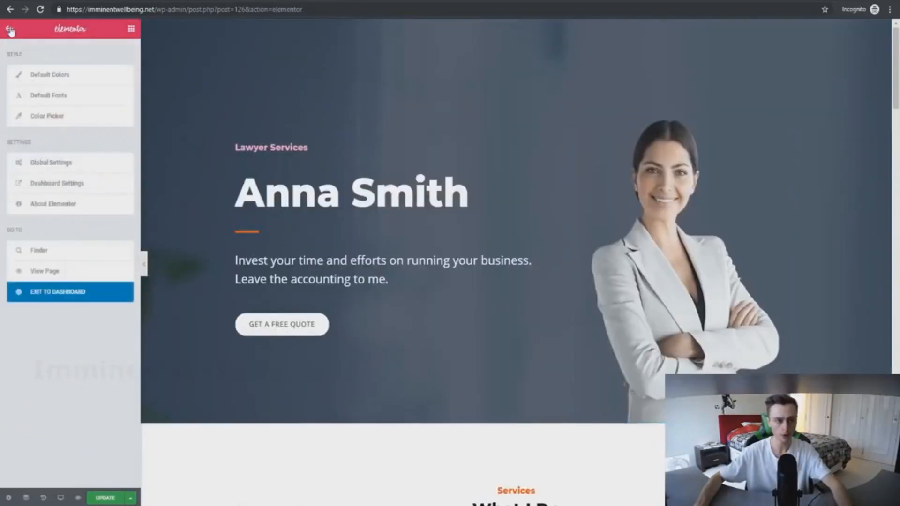
{"action": "left_click", "coordinate": [10, 30]}
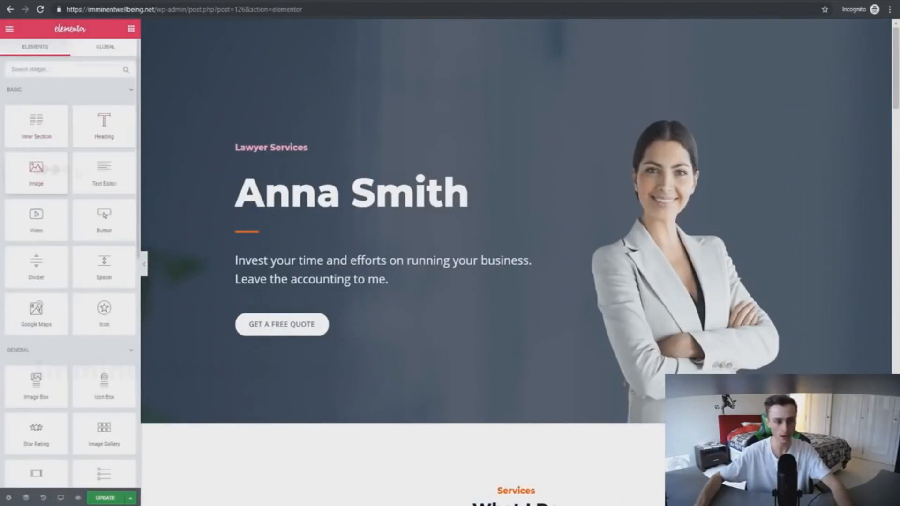
{"action": "scroll", "coordinate": [71, 258], "scroll_direction": "down", "scroll_amount": 5}
{"action": "left_click_drag", "start_coordinate": [104, 277], "coordinate": [291, 254]}
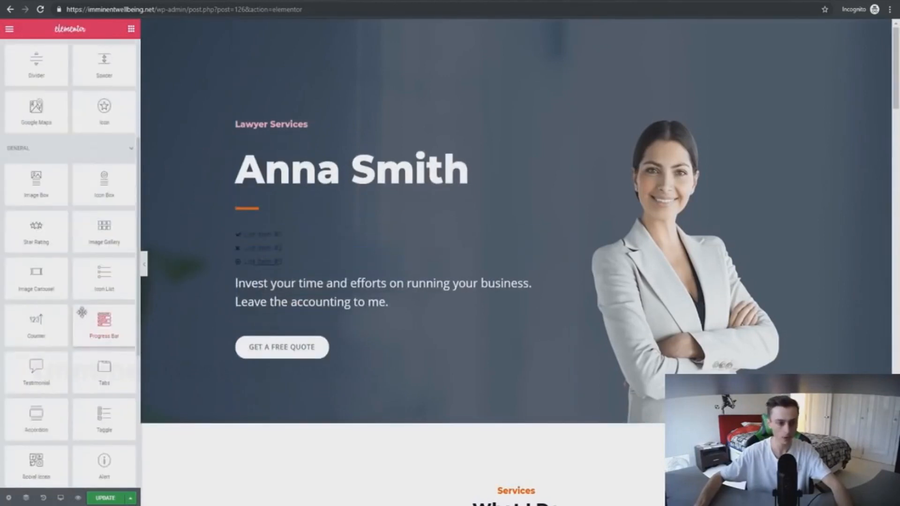
{"action": "left_click_drag", "start_coordinate": [85, 313], "coordinate": [266, 237]}
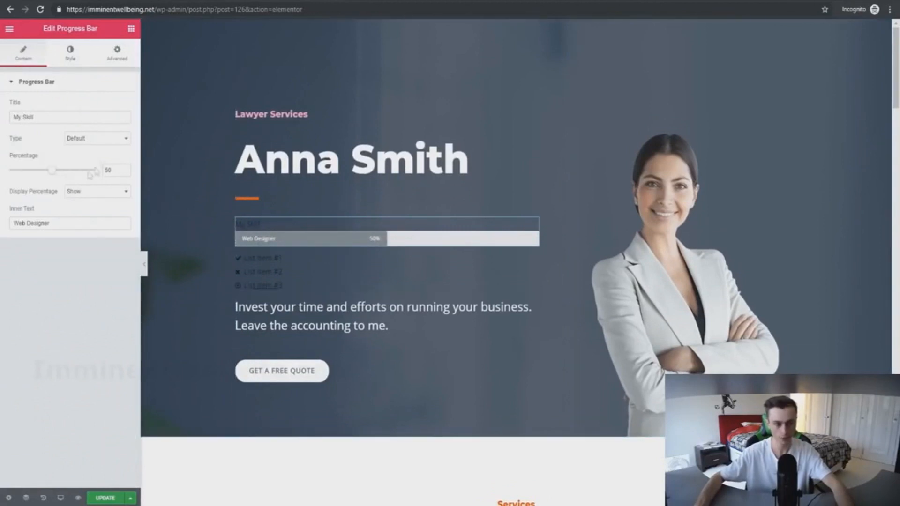
Browse the available widgets and add a Social Icons widget to the hero section's text column.
{"action": "left_click", "coordinate": [9, 30]}
{"action": "left_click", "coordinate": [10, 30]}
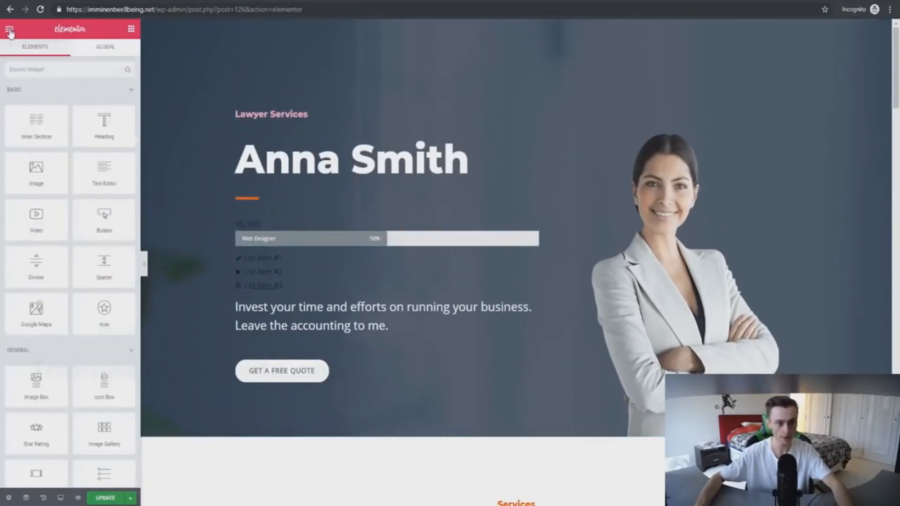
{"action": "scroll", "coordinate": [62, 150], "scroll_direction": "down", "scroll_amount": 3}
{"action": "scroll", "coordinate": [62, 150], "scroll_direction": "down", "scroll_amount": 4}
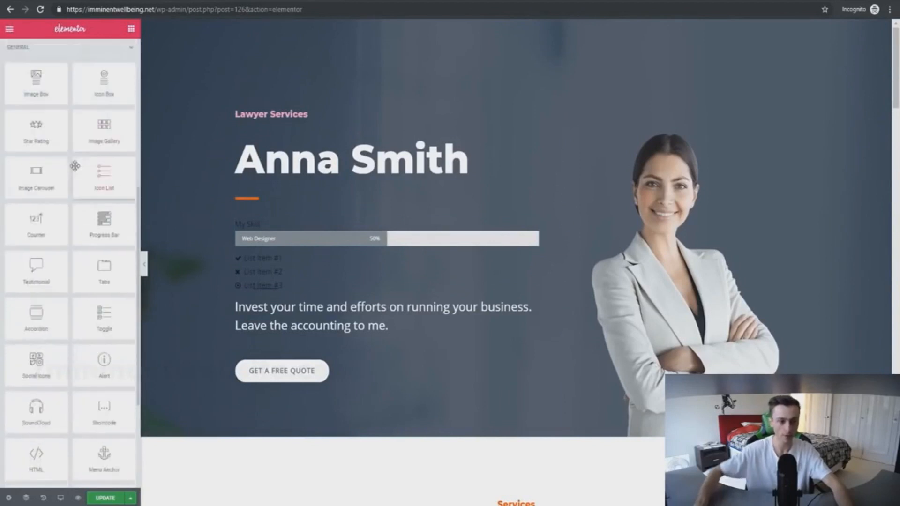
{"action": "scroll", "coordinate": [81, 171], "scroll_direction": "down", "scroll_amount": 1}
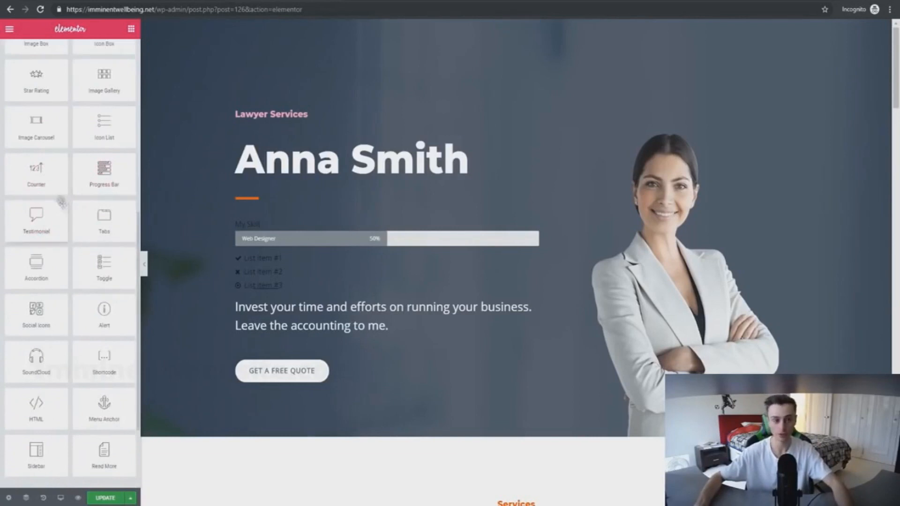
{"action": "scroll", "coordinate": [53, 188], "scroll_direction": "down", "scroll_amount": 2}
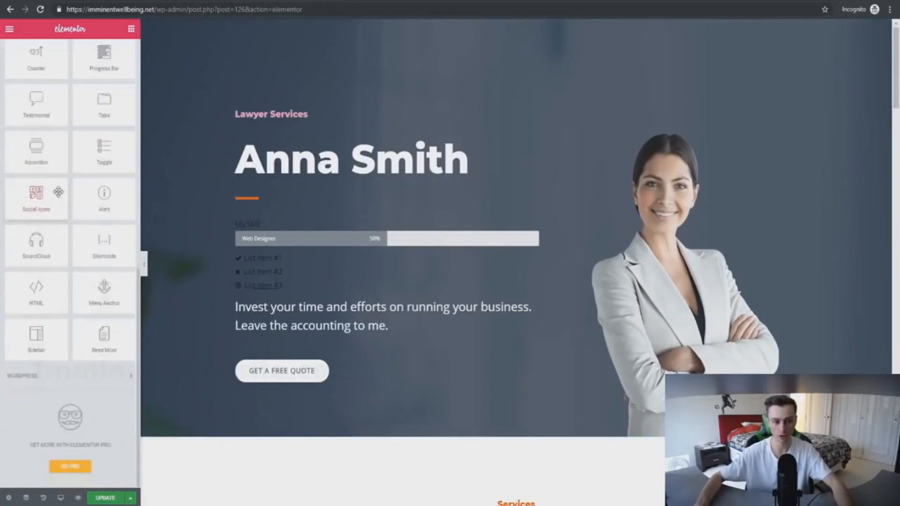
{"action": "scroll", "coordinate": [71, 284], "scroll_direction": "up", "scroll_amount": 3}
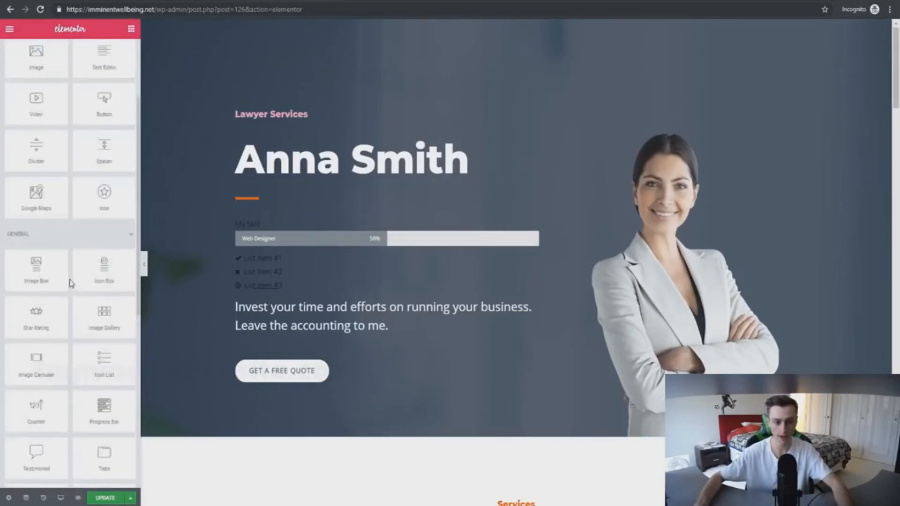
{"action": "scroll", "coordinate": [72, 281], "scroll_direction": "down", "scroll_amount": 2}
{"action": "left_click_drag", "start_coordinate": [40, 248], "coordinate": [307, 309]}
Rearrange the hero: put the tagline text at the top of its column, try the large name heading above the portrait, then place it under the divider.
{"action": "left_click_drag", "start_coordinate": [530, 334], "coordinate": [438, 141]}
{"action": "left_click_drag", "start_coordinate": [529, 203], "coordinate": [666, 149]}
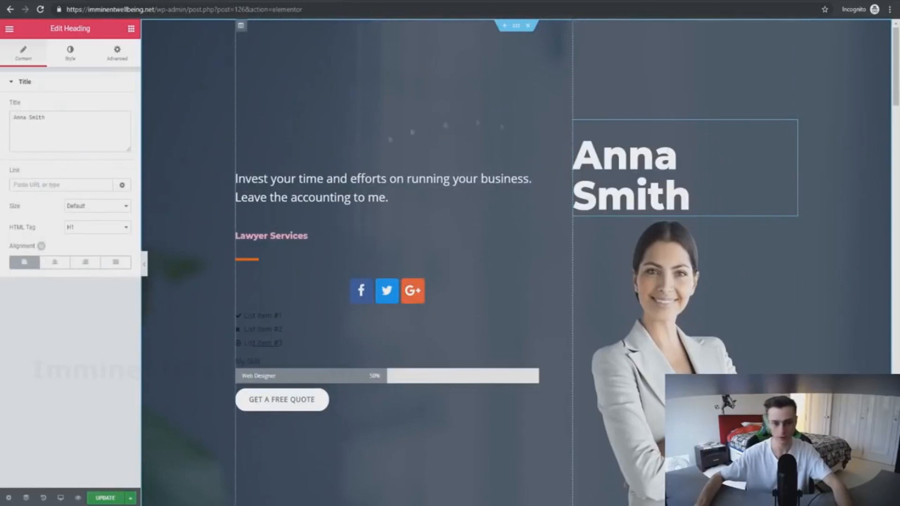
{"action": "left_click_drag", "start_coordinate": [792, 126], "coordinate": [511, 244]}
Delete the Social Icons widget from the hero section.
{"action": "left_click", "coordinate": [533, 287]}
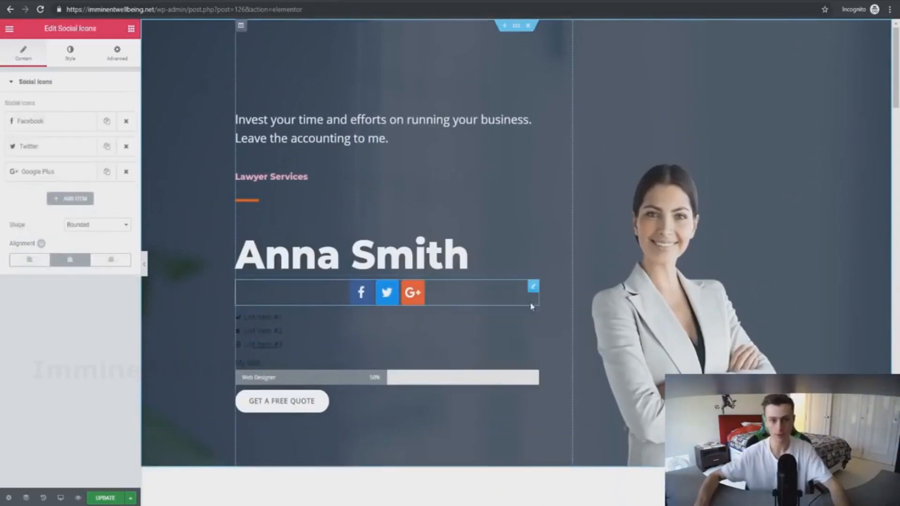
{"action": "right_click", "coordinate": [410, 292]}
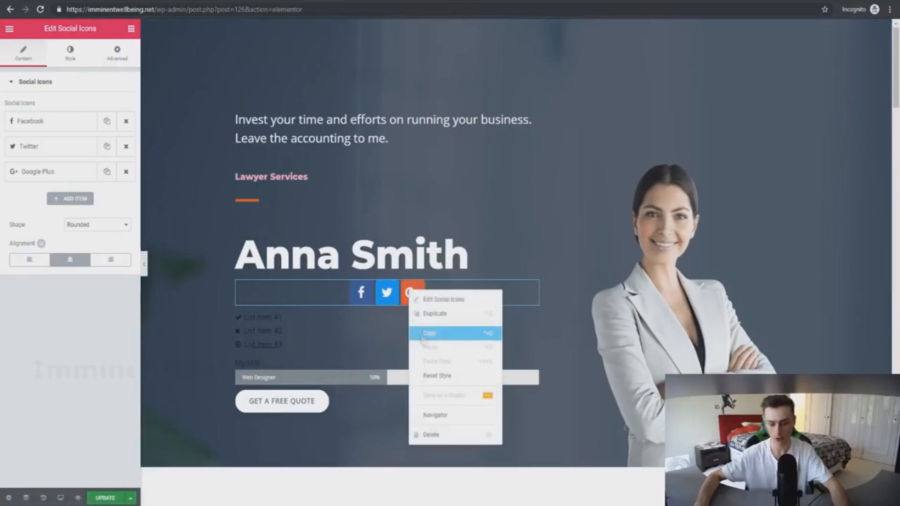
{"action": "left_click", "coordinate": [436, 435]}
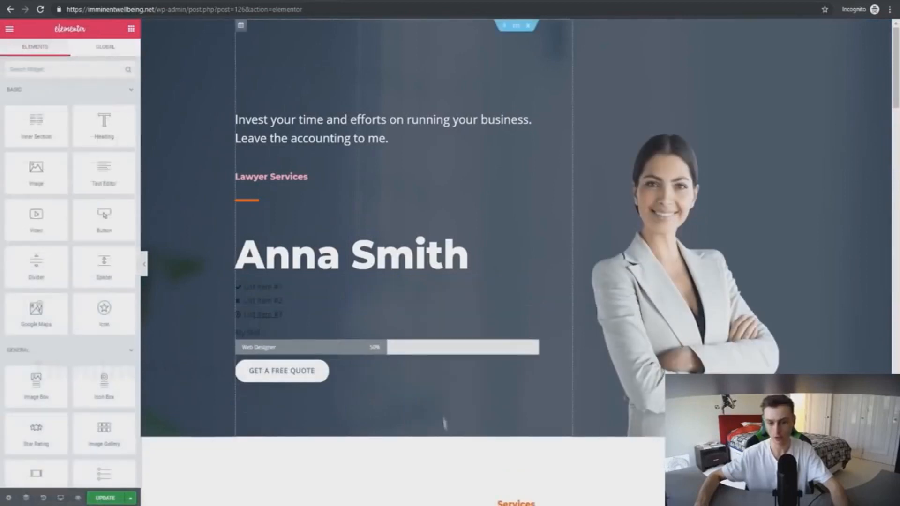
Duplicate the Icon List widget in the hero section, then delete both the copy and the original.
{"action": "right_click", "coordinate": [447, 306]}
{"action": "left_click", "coordinate": [471, 325]}
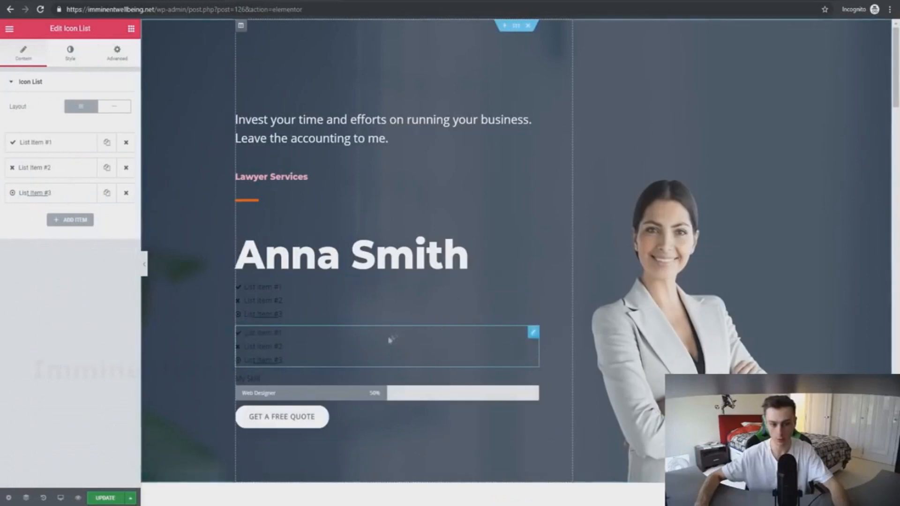
{"action": "right_click", "coordinate": [441, 345]}
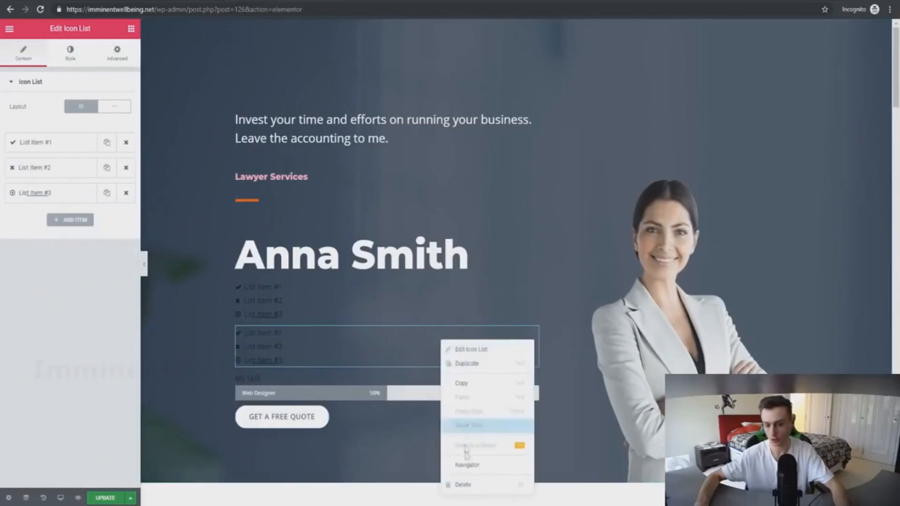
{"action": "left_click", "coordinate": [464, 484]}
{"action": "right_click", "coordinate": [325, 297]}
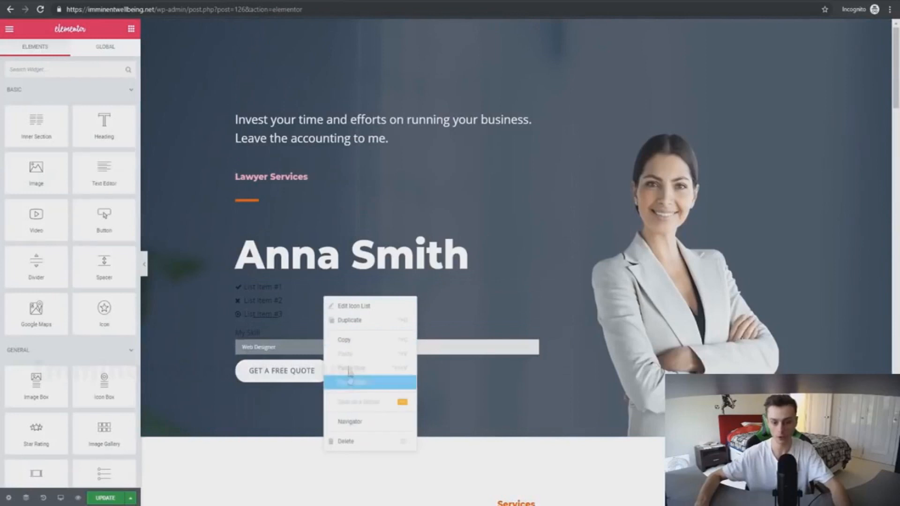
{"action": "left_click", "coordinate": [351, 441]}
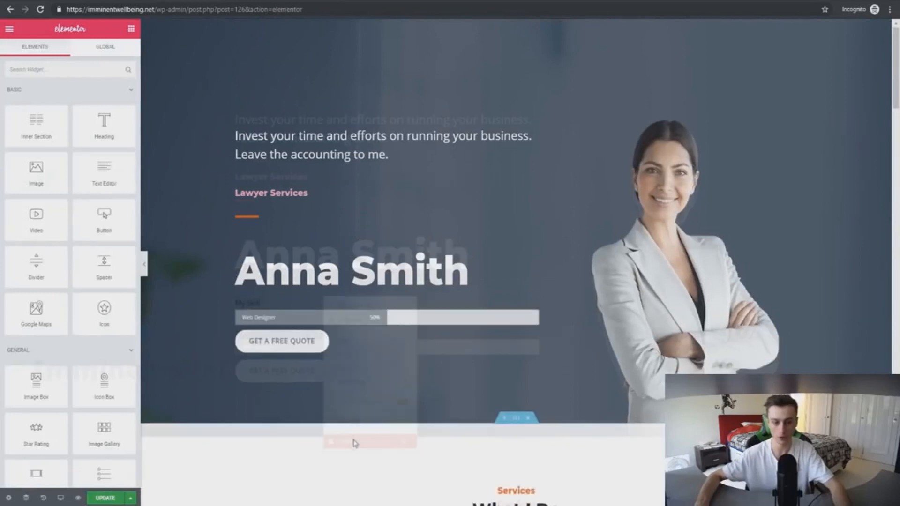
Move the Progress Bar widget above the tagline text, then delete it.
{"action": "left_click_drag", "start_coordinate": [409, 319], "coordinate": [382, 146]}
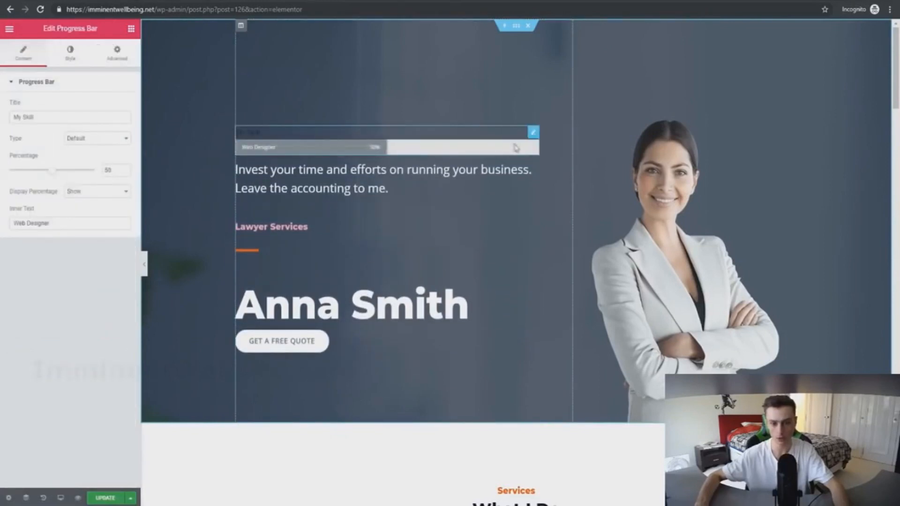
{"action": "right_click", "coordinate": [475, 149]}
{"action": "left_click", "coordinate": [499, 294]}
Move the tagline text below the large name heading and update the page.
{"action": "left_click_drag", "start_coordinate": [504, 164], "coordinate": [431, 270]}
{"action": "left_click", "coordinate": [105, 499]}
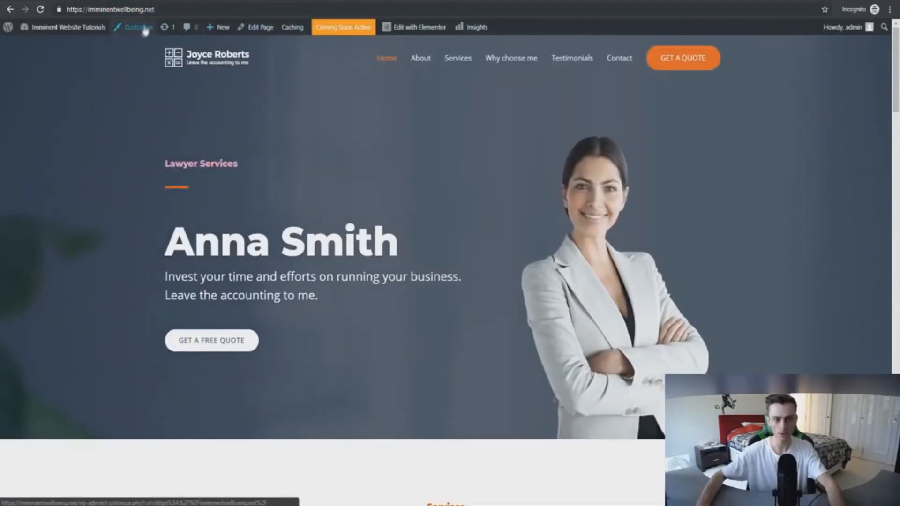
Open the live site's theme customizer and browse the upload and media library options for changing the header logo.
{"action": "left_click", "coordinate": [136, 28]}
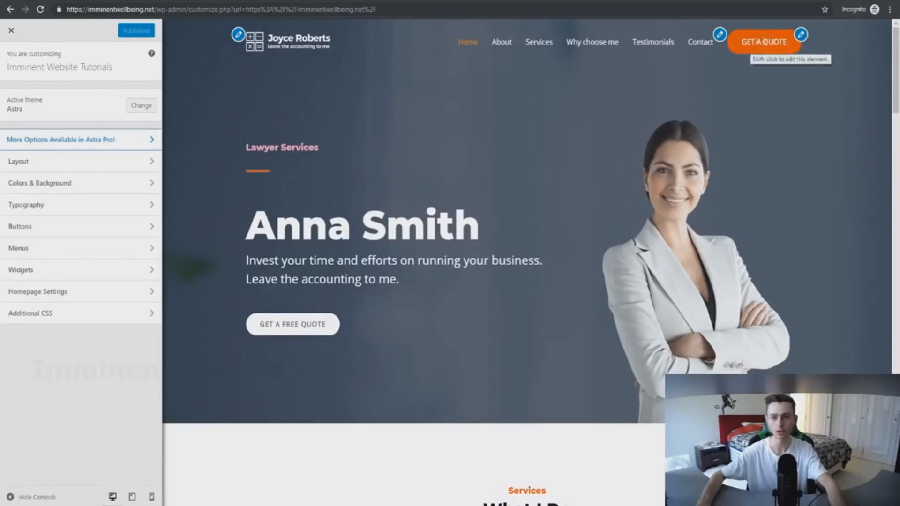
{"action": "left_click", "coordinate": [238, 35]}
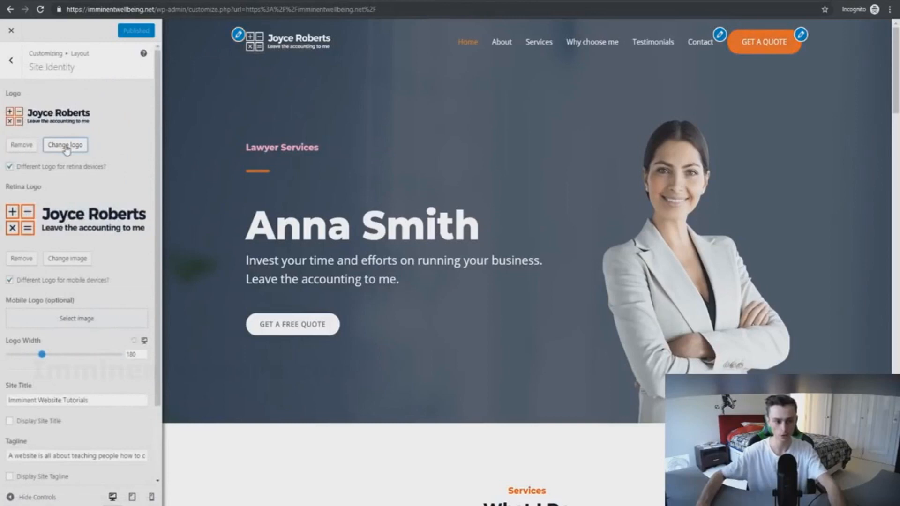
{"action": "left_click", "coordinate": [72, 145]}
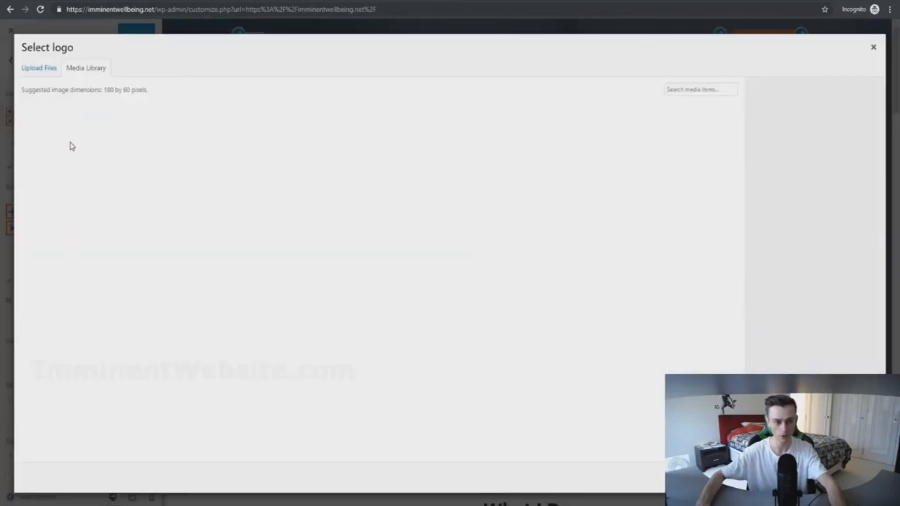
{"action": "left_click", "coordinate": [47, 69]}
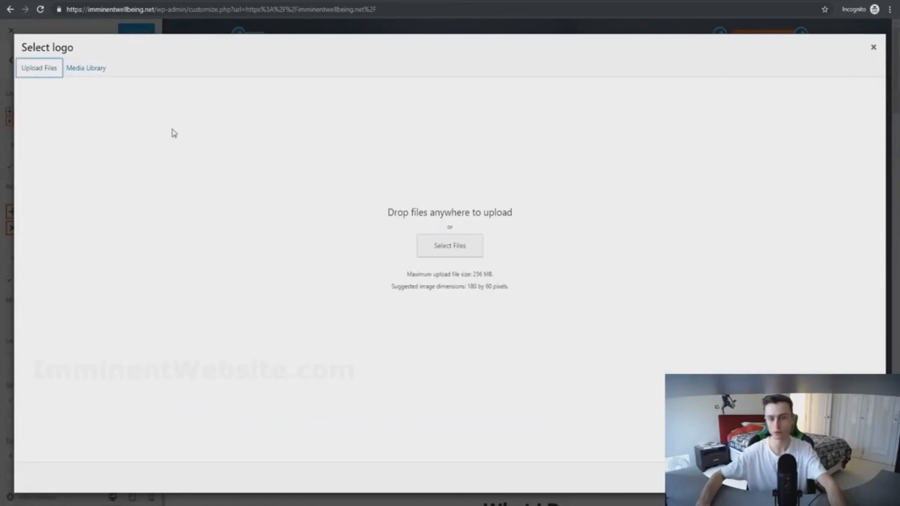
{"action": "left_click", "coordinate": [96, 71]}
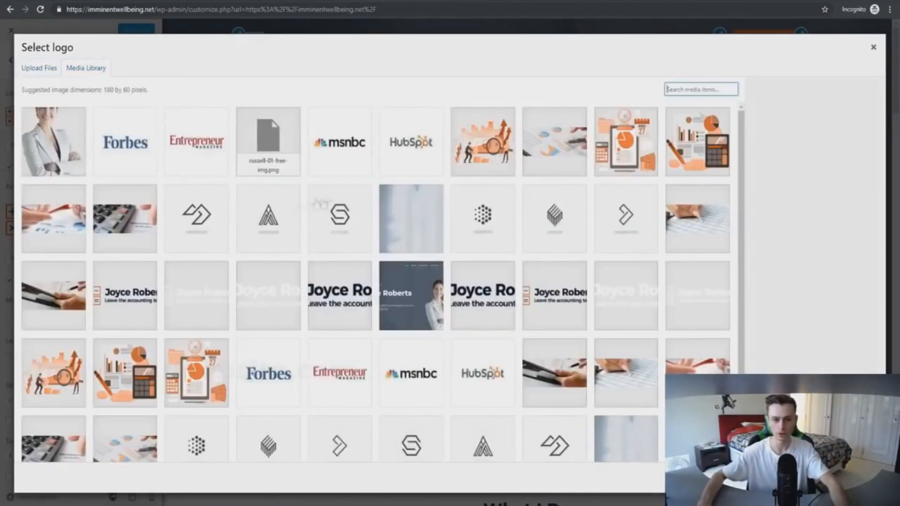
Set the HubSpot picture as the site logo, cropping it closely around the wordmark.
{"action": "left_click", "coordinate": [394, 151]}
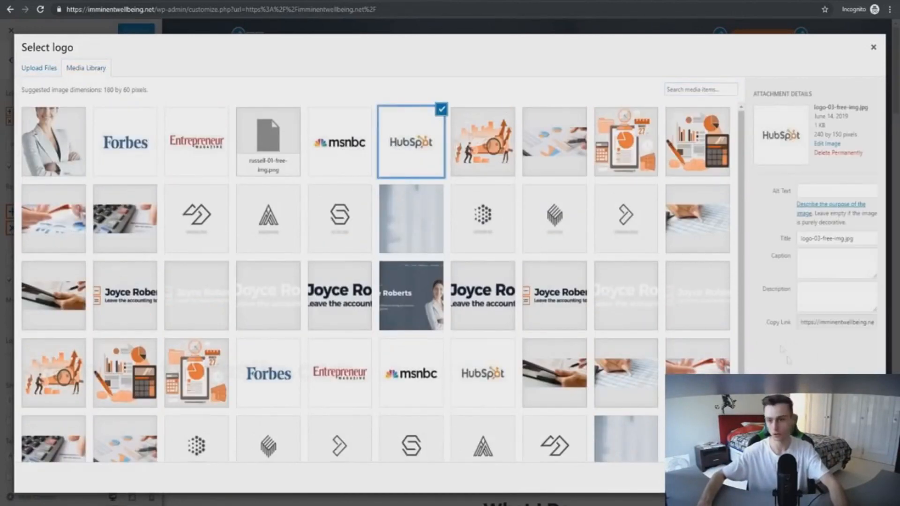
{"action": "left_click", "coordinate": [863, 477]}
{"action": "left_click_drag", "start_coordinate": [396, 116], "coordinate": [429, 111]}
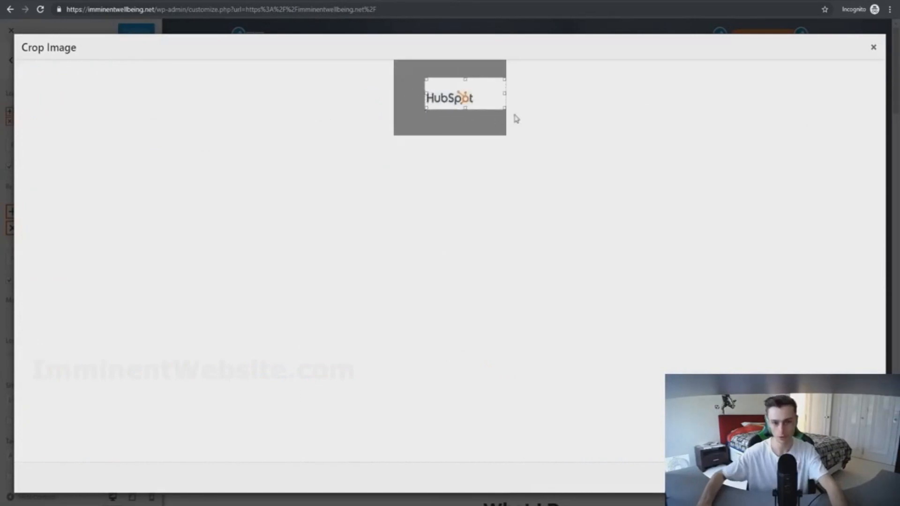
{"action": "left_click_drag", "start_coordinate": [505, 110], "coordinate": [484, 113]}
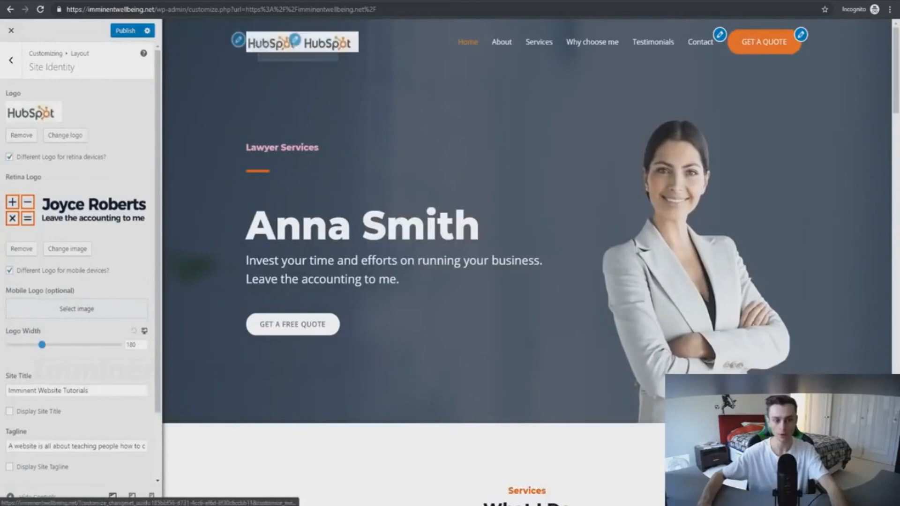
Remove the site logo and open the settings for the header button and the menu locations.
{"action": "left_click", "coordinate": [27, 135]}
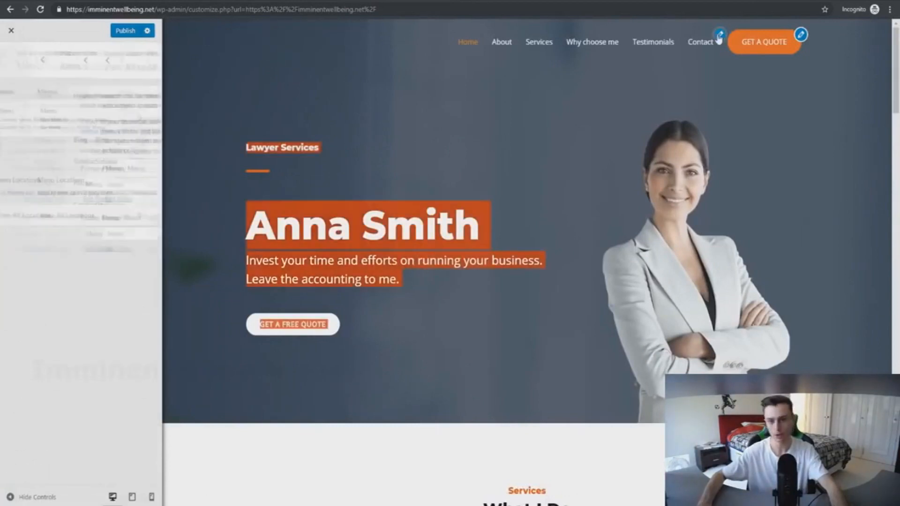
{"action": "left_click", "coordinate": [801, 35]}
{"action": "left_click", "coordinate": [720, 35]}
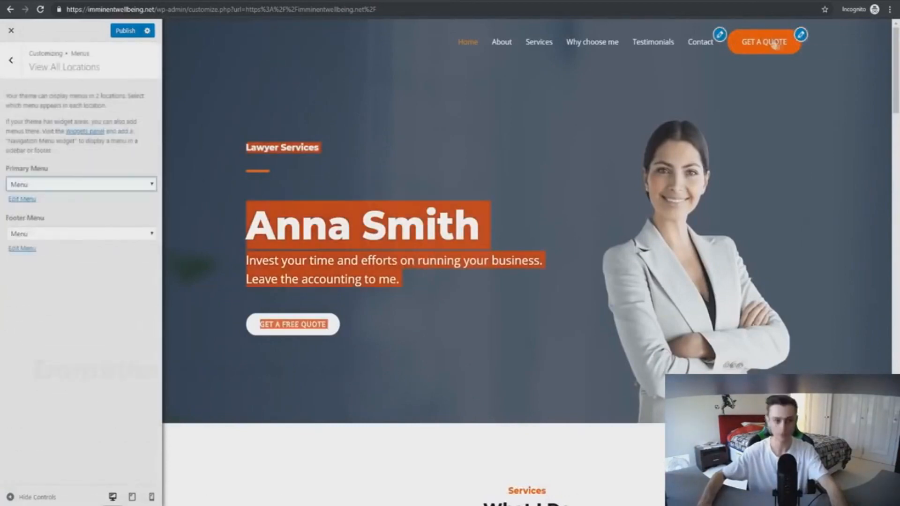
Close the theme customizer without publishing anything and return to the live home page.
{"action": "left_click", "coordinate": [252, 112]}
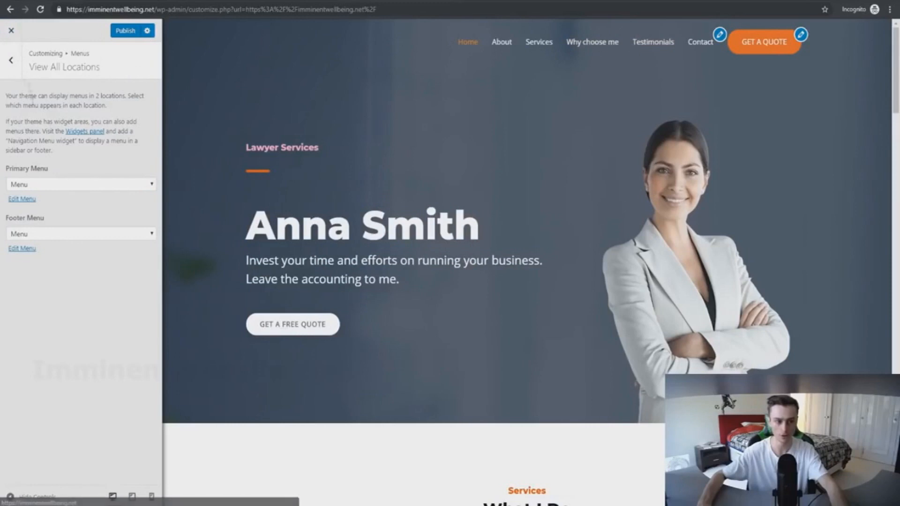
{"action": "left_click", "coordinate": [65, 185]}
{"action": "left_click", "coordinate": [63, 144]}
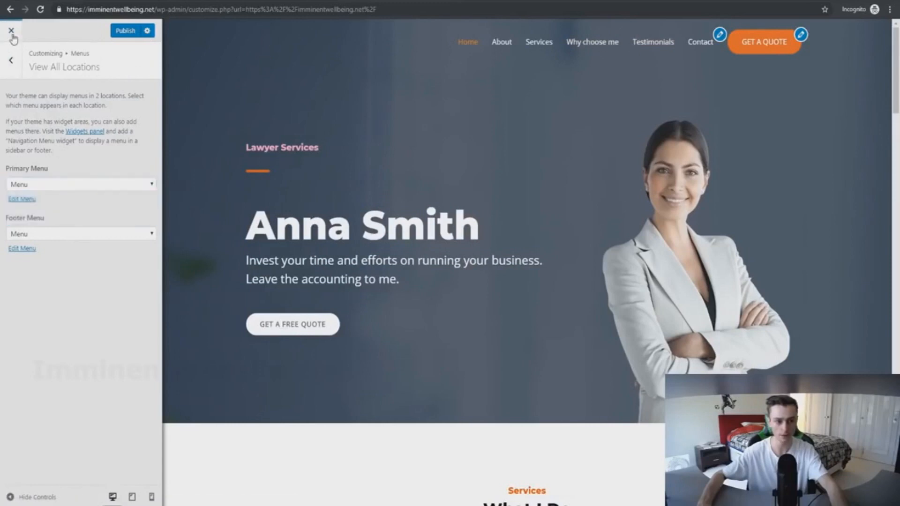
{"action": "left_click", "coordinate": [11, 32]}
{"action": "left_click", "coordinate": [492, 74]}
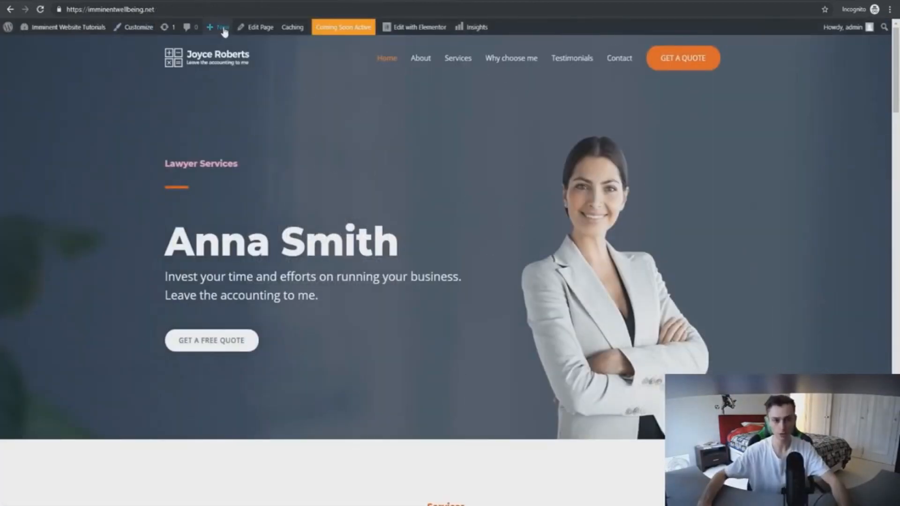
Create a new page, look over the available content blocks, and open the untitled page in Elementor.
{"action": "mouse_move", "coordinate": [224, 31]}
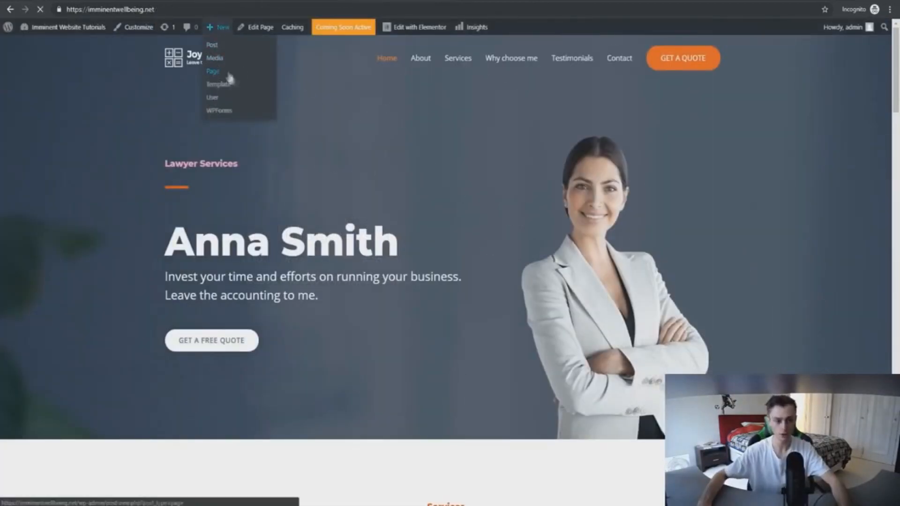
{"action": "left_click", "coordinate": [229, 72]}
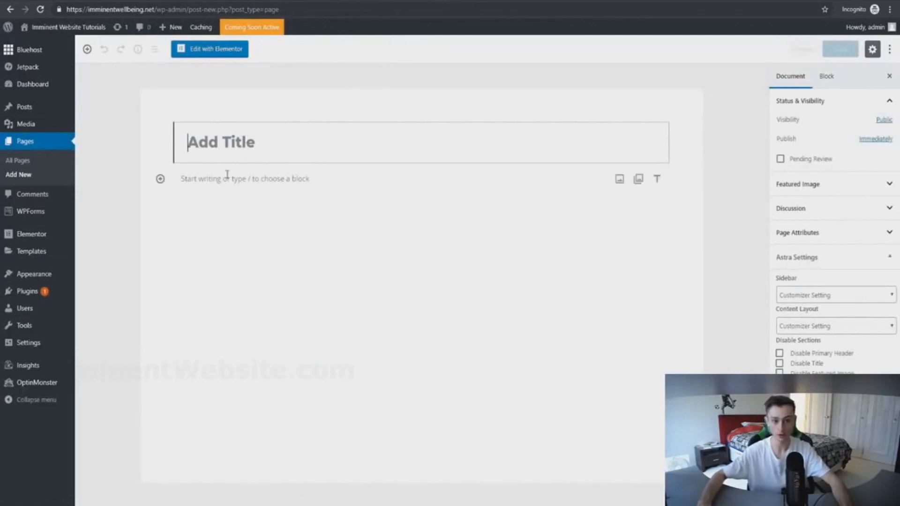
{"action": "left_click", "coordinate": [160, 179]}
{"action": "scroll", "coordinate": [241, 272], "scroll_direction": "down", "scroll_amount": 5}
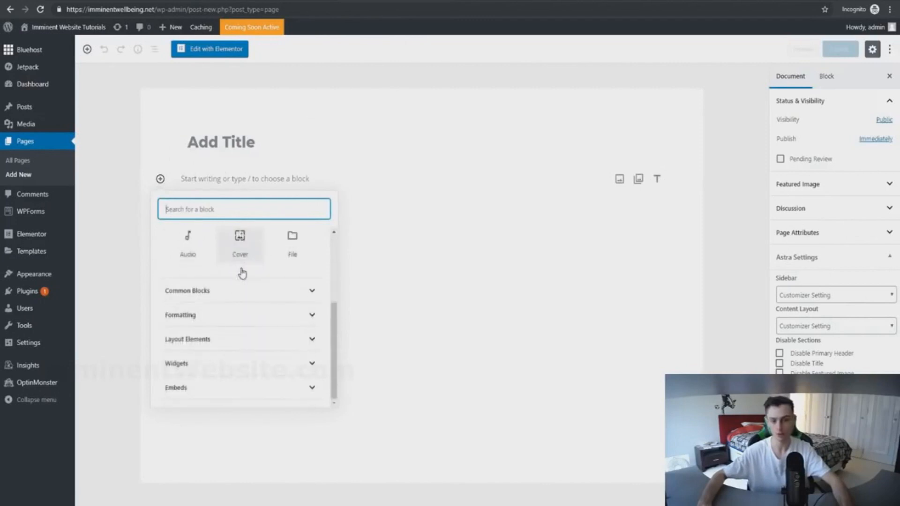
{"action": "left_click", "coordinate": [474, 247]}
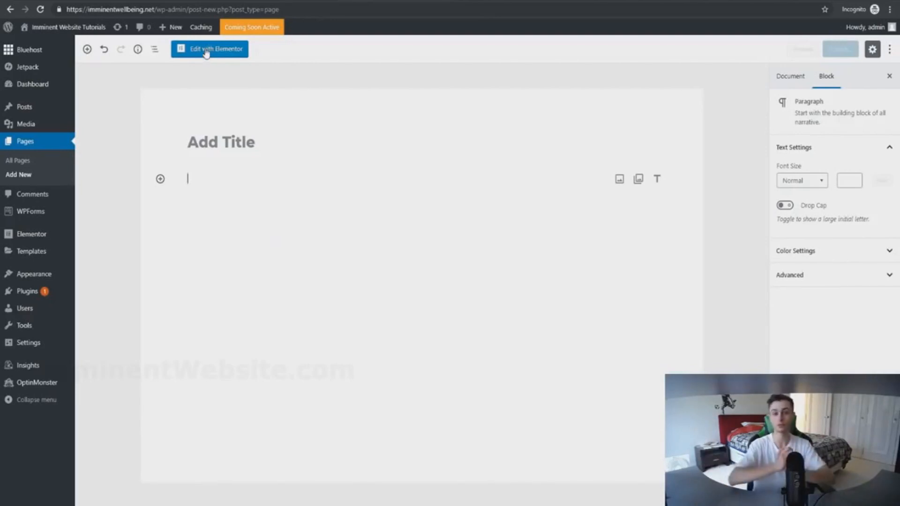
{"action": "left_click", "coordinate": [206, 51]}
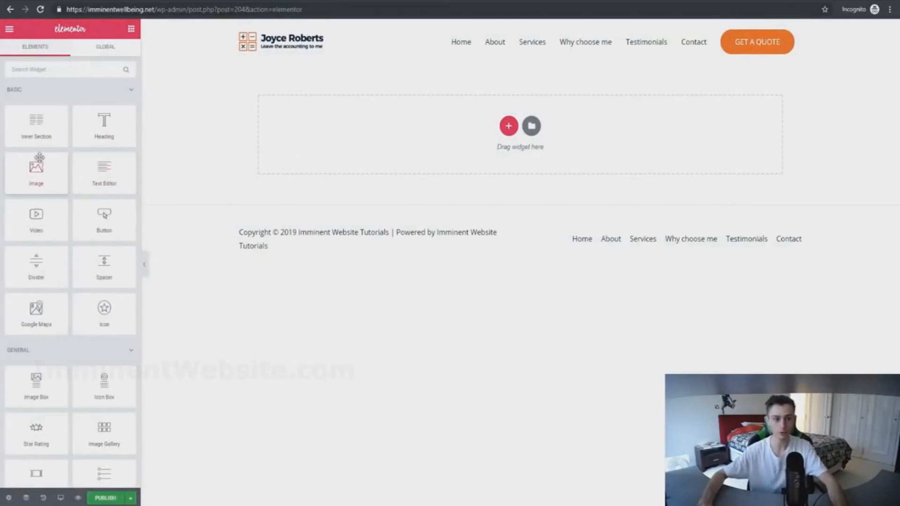
Insert the free real estate landing page from the page template library, the one beside Landing Page – Real Estate 3.
{"action": "left_click_drag", "start_coordinate": [36, 177], "coordinate": [239, 150]}
{"action": "left_click_drag", "start_coordinate": [496, 143], "coordinate": [45, 239]}
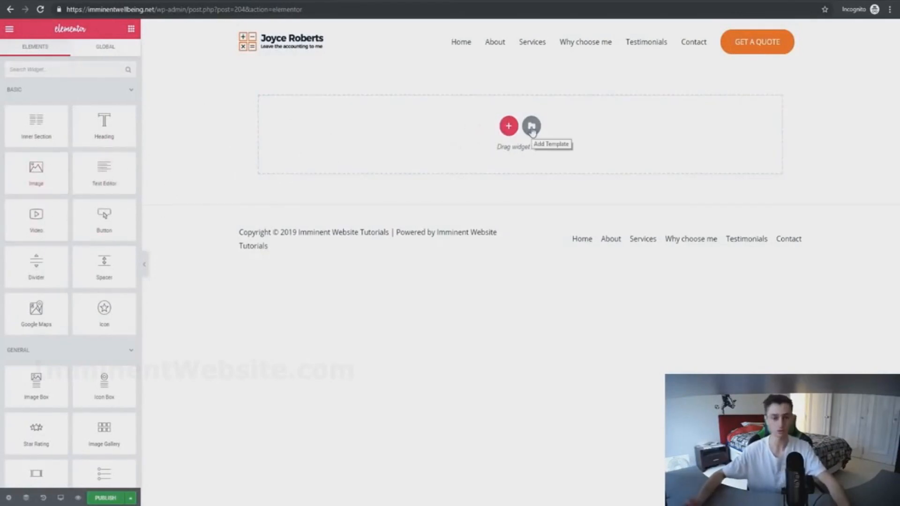
{"action": "left_click", "coordinate": [532, 128]}
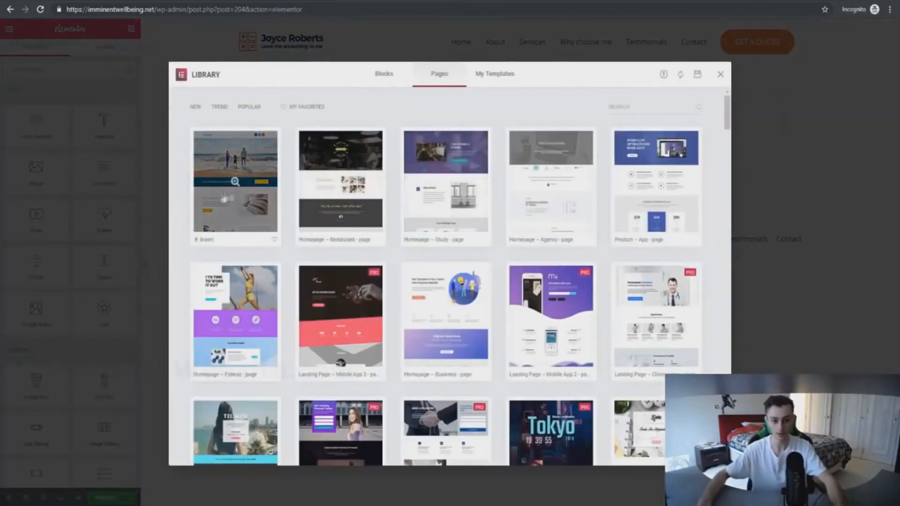
{"action": "scroll", "coordinate": [408, 197], "scroll_direction": "down", "scroll_amount": 4}
{"action": "scroll", "coordinate": [412, 192], "scroll_direction": "down", "scroll_amount": 5}
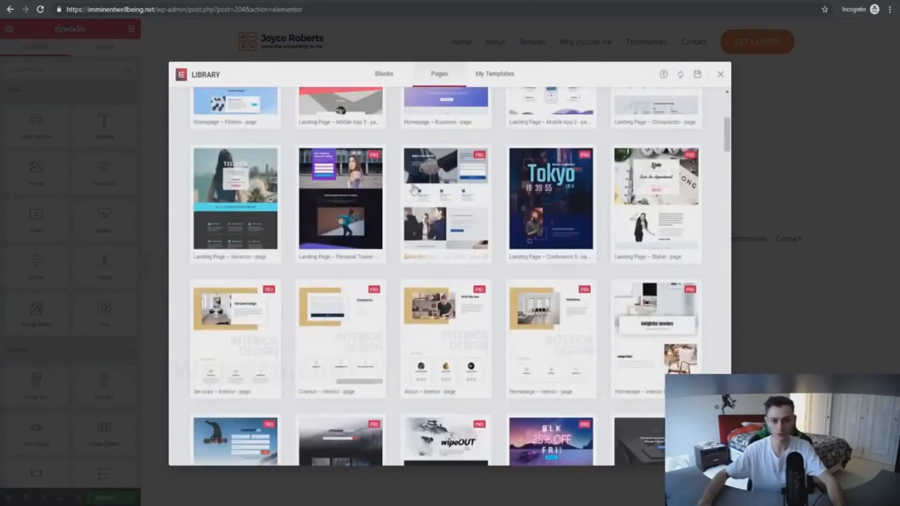
{"action": "scroll", "coordinate": [497, 245], "scroll_direction": "down", "scroll_amount": 10}
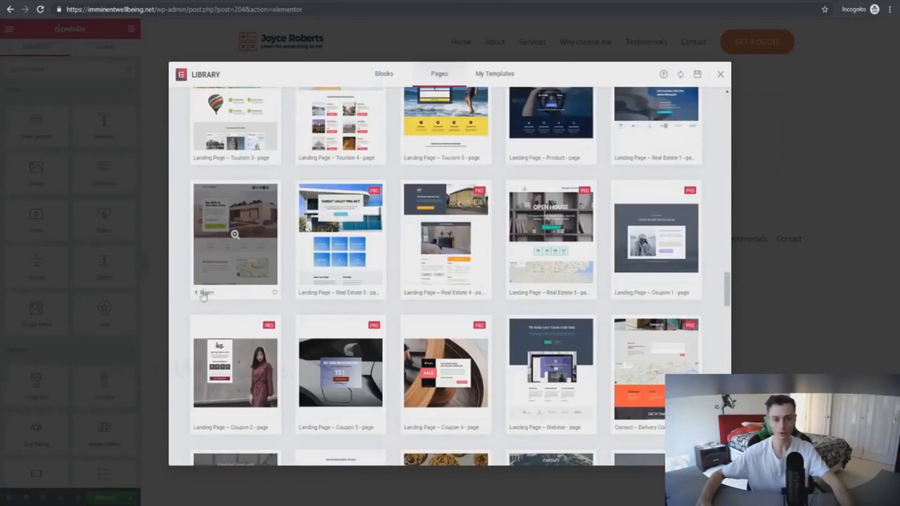
{"action": "left_click", "coordinate": [204, 294]}
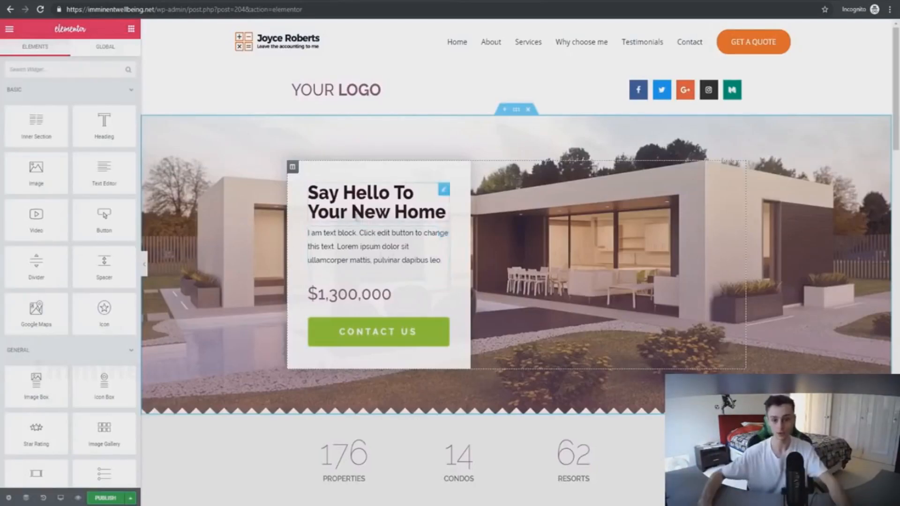
Replace the hero card's main heading with "Fewbjhfewhbfee" and open the options of the price heading below it.
{"action": "triple_click", "coordinate": [441, 212]}
{"action": "type", "text": "Fewbjhfewhbfee"}
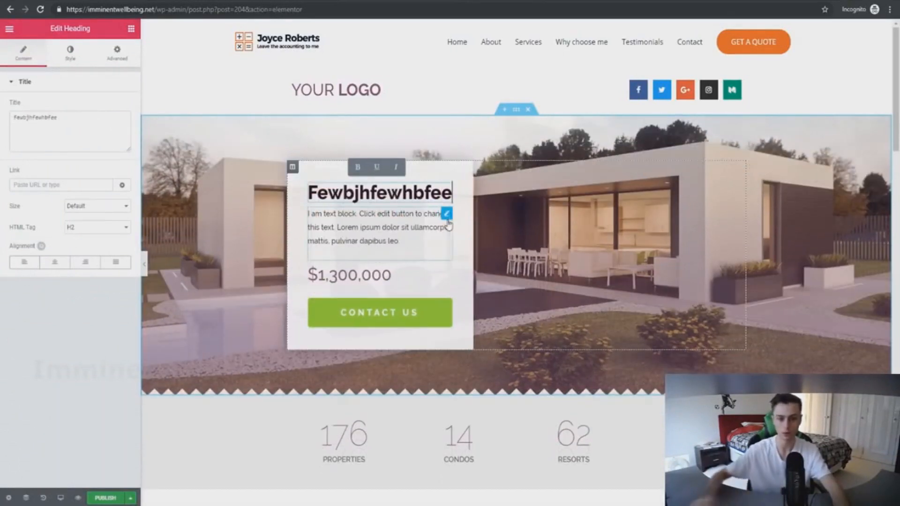
{"action": "left_click", "coordinate": [332, 280]}
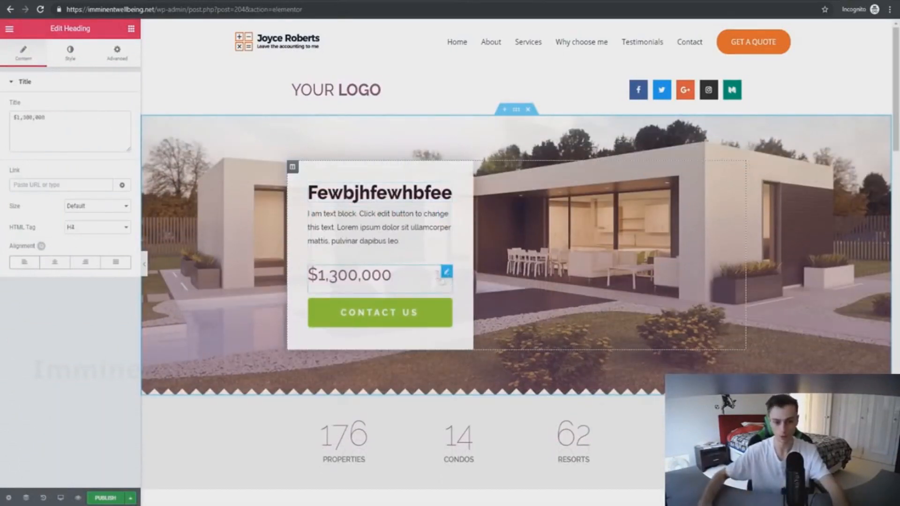
{"action": "right_click", "coordinate": [432, 277]}
{"action": "left_click", "coordinate": [476, 474]}
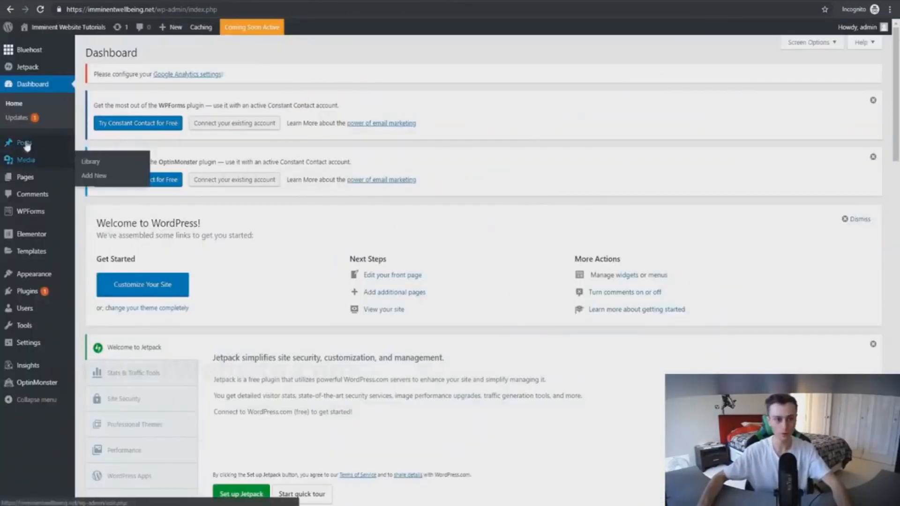
Go to the list of all pages and open the live views of pages including Contact, Custom Page Example and Home in separate tabs.
{"action": "mouse_move", "coordinate": [34, 181]}
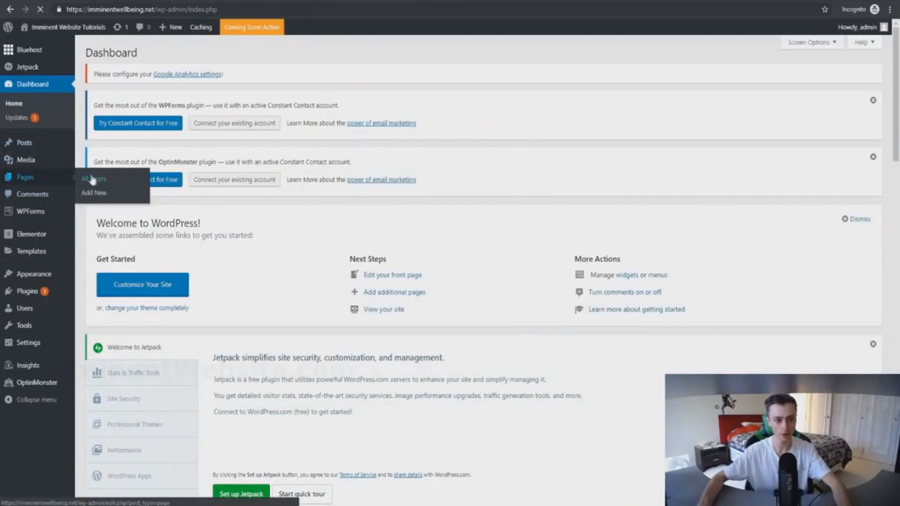
{"action": "left_click", "coordinate": [92, 177]}
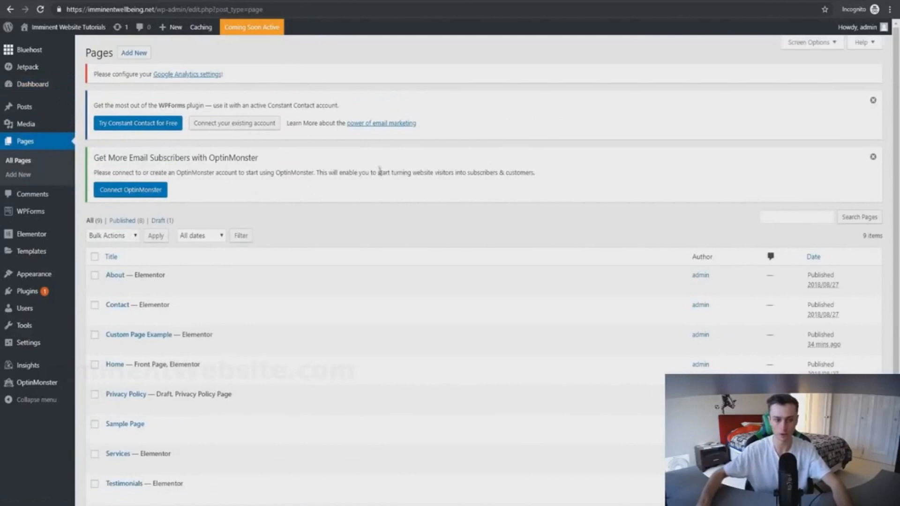
{"action": "scroll", "coordinate": [104, 240], "scroll_direction": "down", "scroll_amount": 1}
{"action": "right_click", "coordinate": [180, 241]}
{"action": "left_click", "coordinate": [198, 249]}
{"action": "right_click", "coordinate": [177, 268]}
{"action": "left_click", "coordinate": [195, 278]}
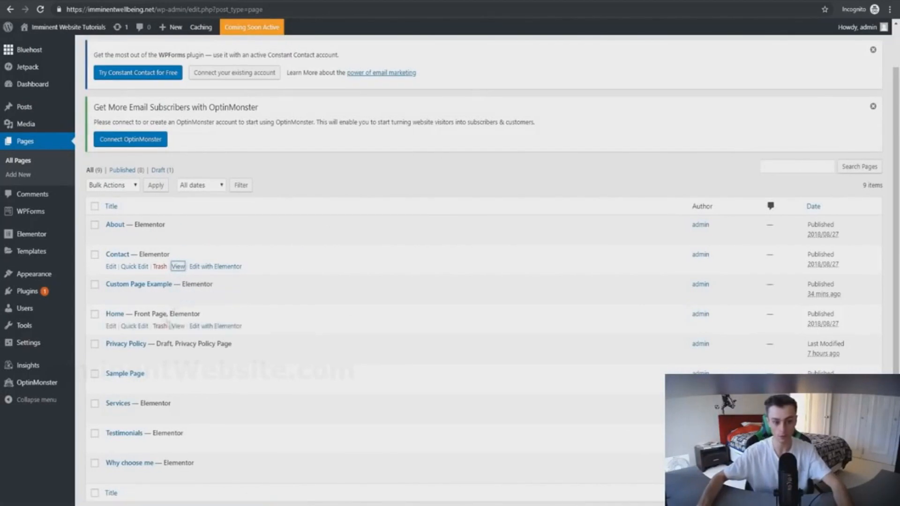
{"action": "right_click", "coordinate": [178, 298]}
{"action": "left_click", "coordinate": [184, 303]}
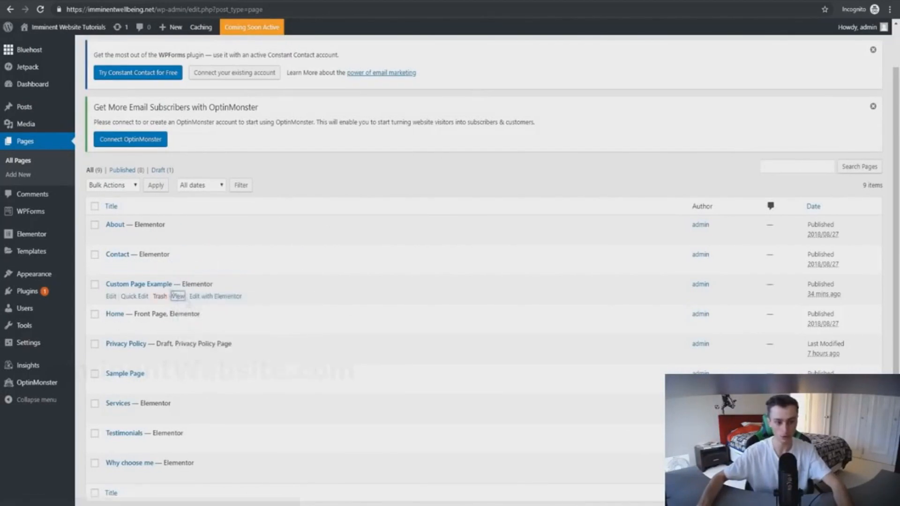
{"action": "right_click", "coordinate": [179, 328]}
{"action": "left_click", "coordinate": [184, 334]}
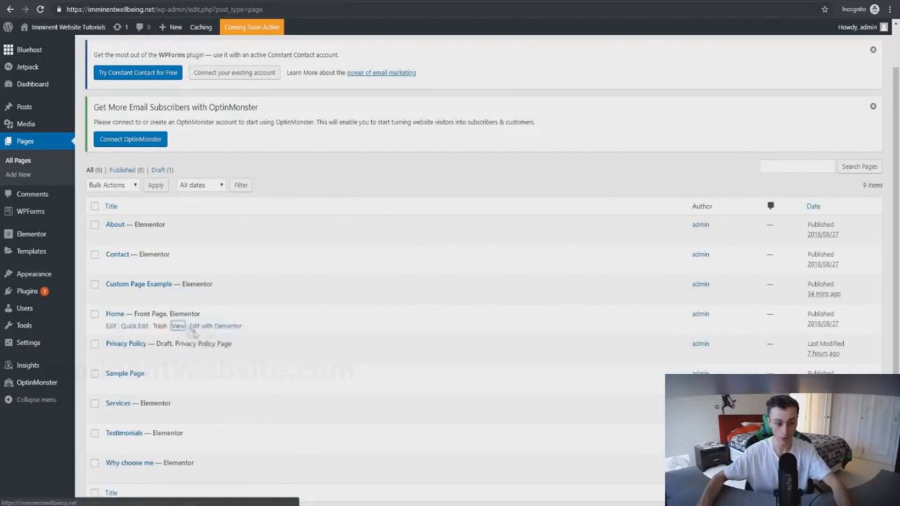
Look through the content of the live About and Contact pages.
{"action": "scroll", "coordinate": [154, 357], "scroll_direction": "down", "scroll_amount": 1}
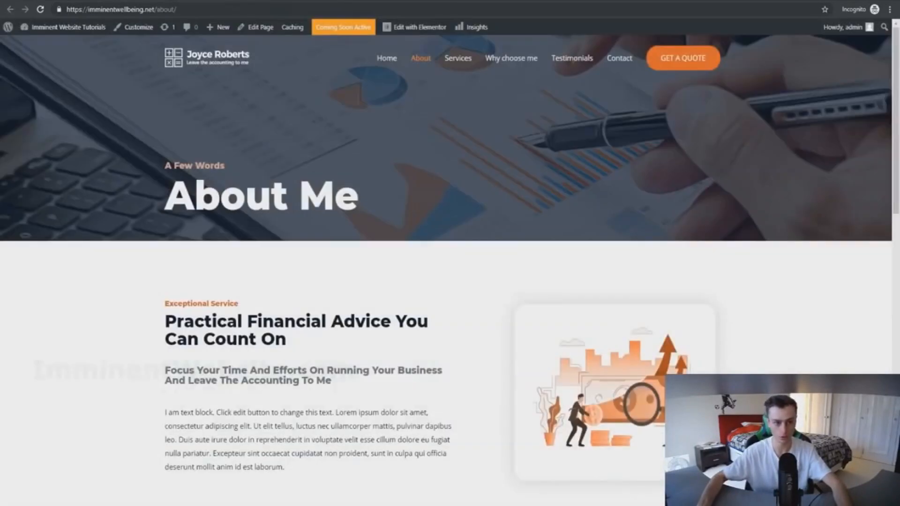
{"action": "scroll", "coordinate": [220, 140], "scroll_direction": "down", "scroll_amount": 6}
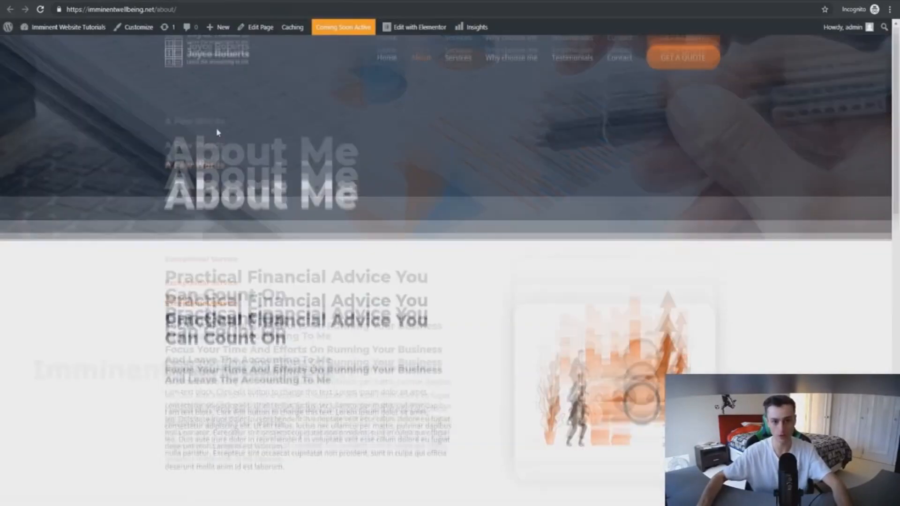
{"action": "scroll", "coordinate": [228, 153], "scroll_direction": "up", "scroll_amount": 4}
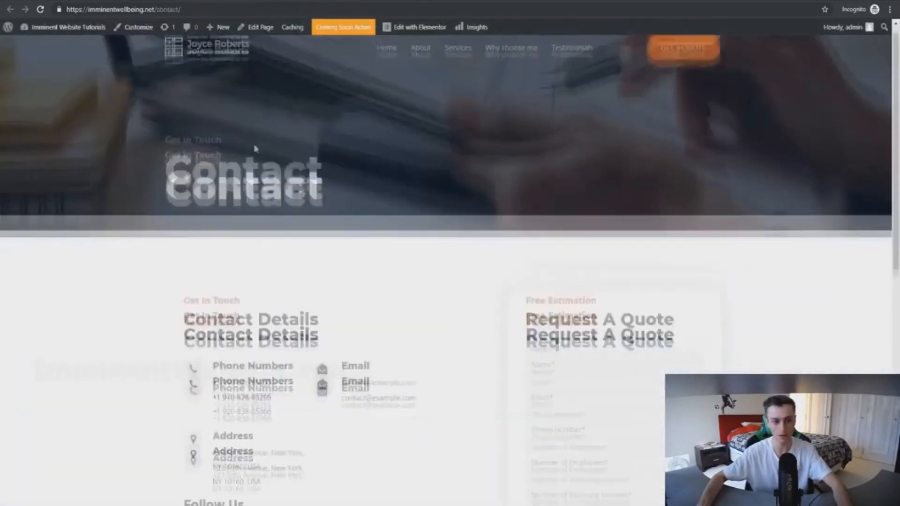
{"action": "scroll", "coordinate": [258, 154], "scroll_direction": "down", "scroll_amount": 10}
{"action": "scroll", "coordinate": [263, 159], "scroll_direction": "up", "scroll_amount": 10}
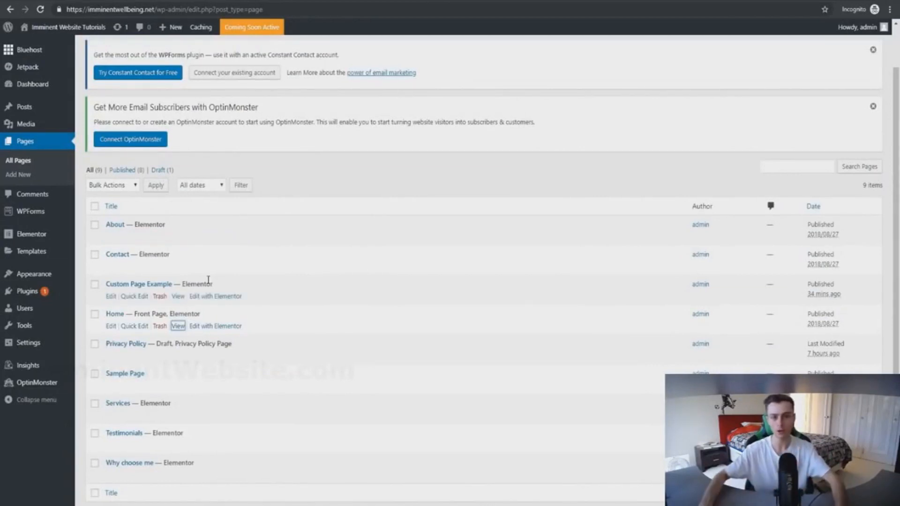
Open the reading settings and examine the page choices for the static homepage and the posts page.
{"action": "mouse_move", "coordinate": [40, 346]}
{"action": "left_click", "coordinate": [96, 374]}
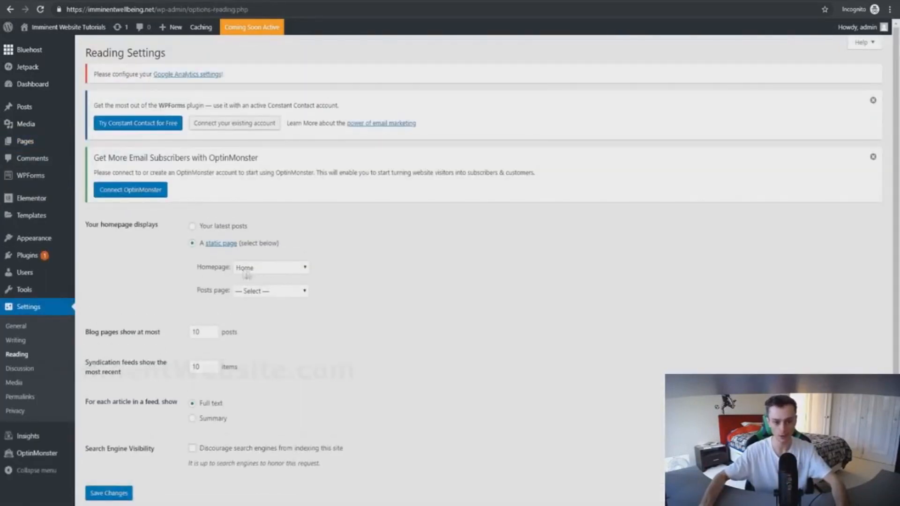
{"action": "left_click", "coordinate": [254, 271]}
{"action": "left_click", "coordinate": [261, 350]}
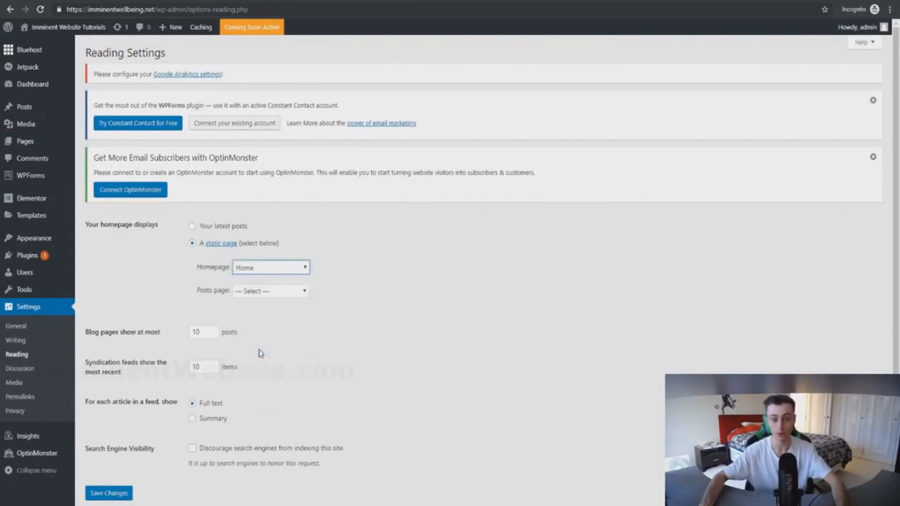
{"action": "left_click", "coordinate": [282, 293]}
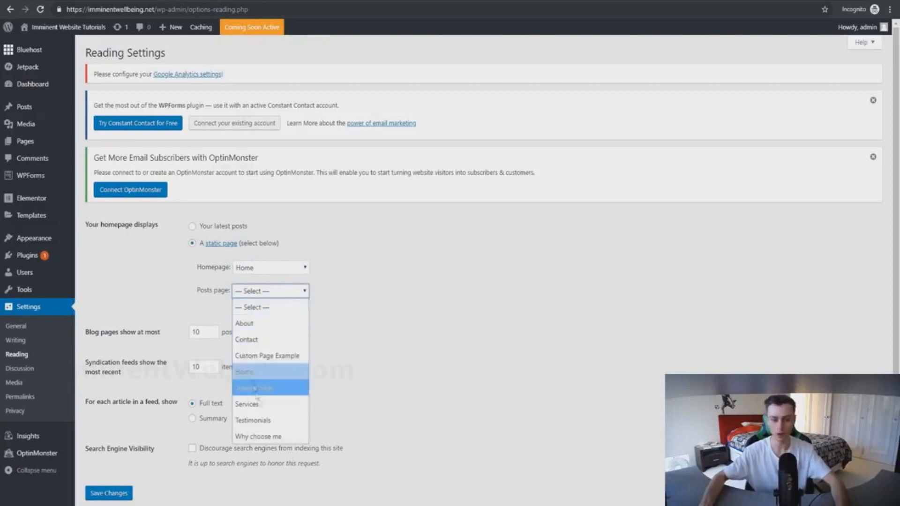
{"action": "left_click", "coordinate": [406, 332]}
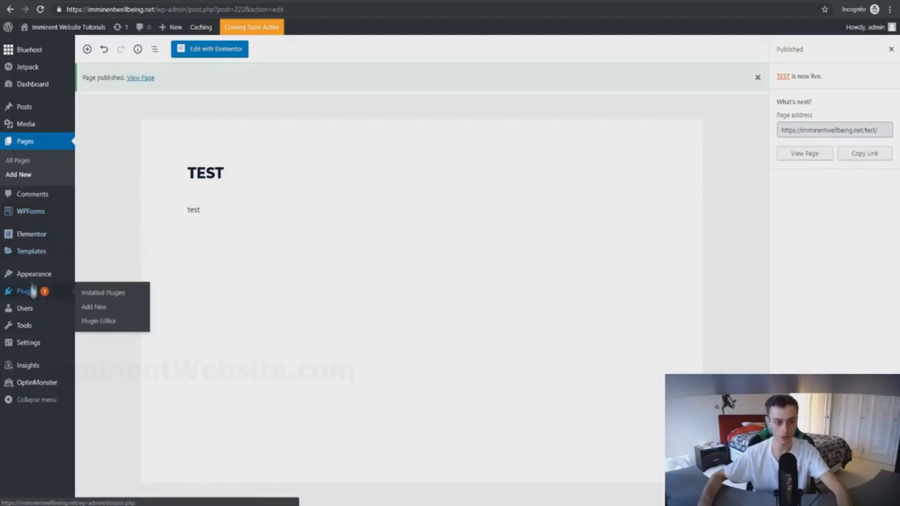
Add the TEST page to the site's menu, place it first above Home, and save the menu.
{"action": "mouse_move", "coordinate": [56, 274]}
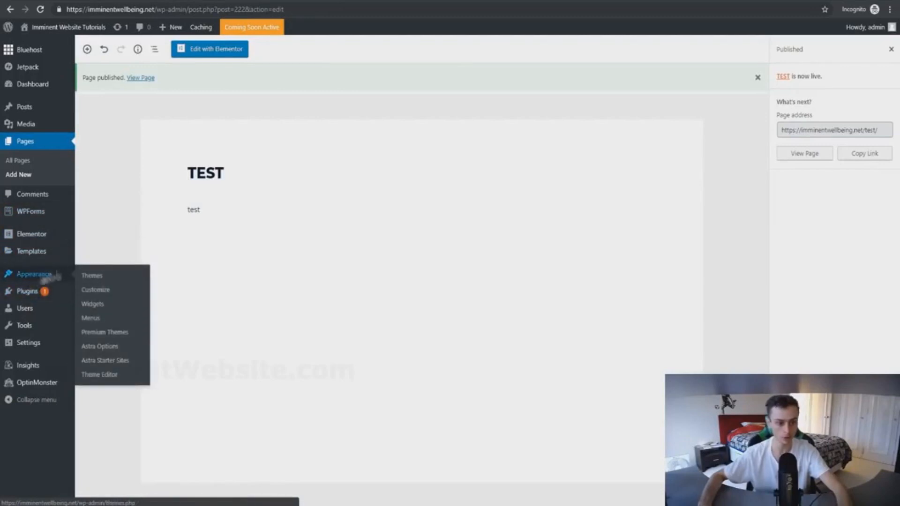
{"action": "left_click", "coordinate": [92, 319]}
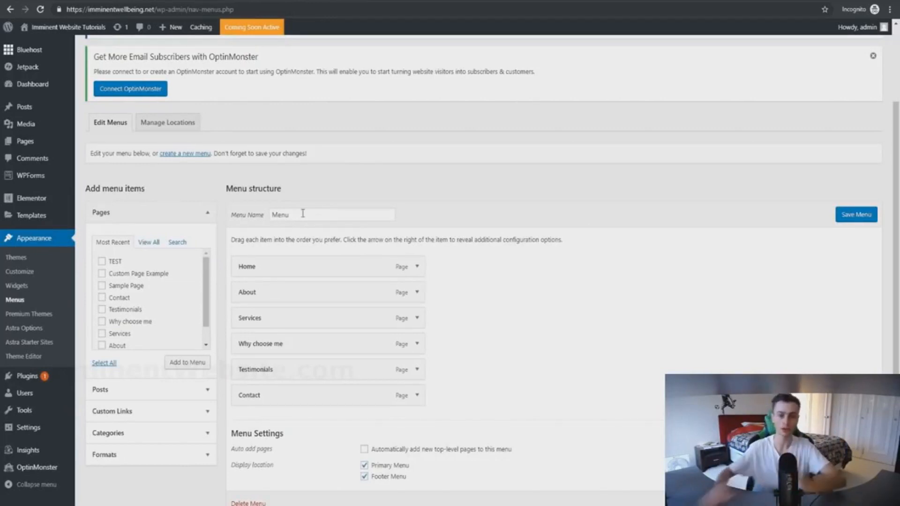
{"action": "scroll", "coordinate": [150, 301], "scroll_direction": "down", "scroll_amount": 2}
{"action": "scroll", "coordinate": [127, 284], "scroll_direction": "up", "scroll_amount": 2}
{"action": "left_click", "coordinate": [102, 262]}
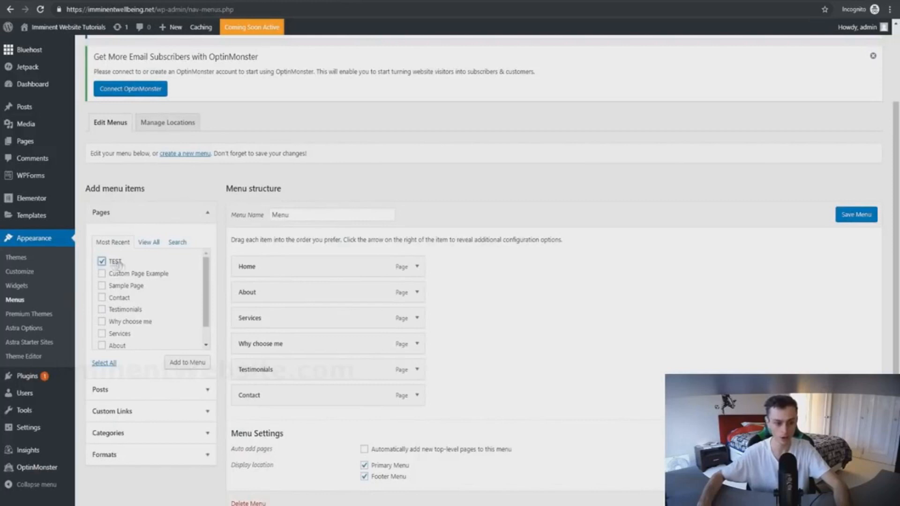
{"action": "left_click", "coordinate": [185, 364]}
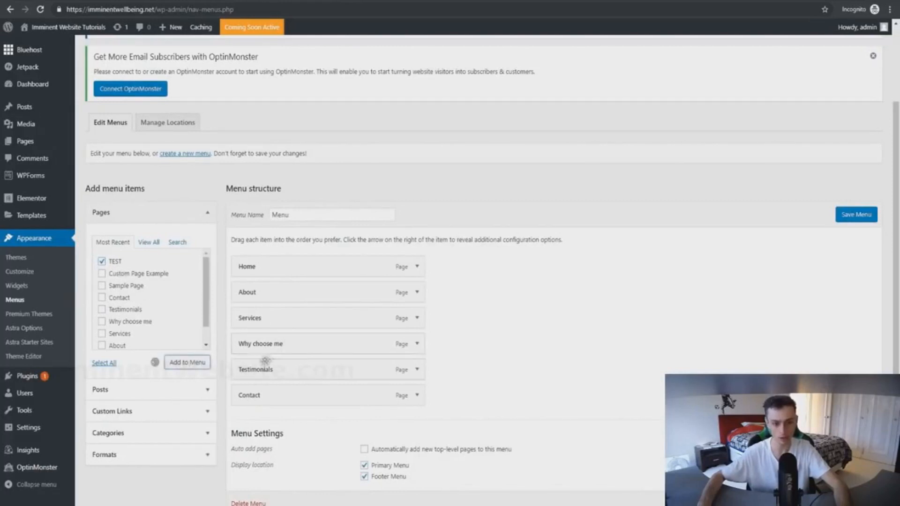
{"action": "left_click_drag", "start_coordinate": [276, 423], "coordinate": [300, 274]}
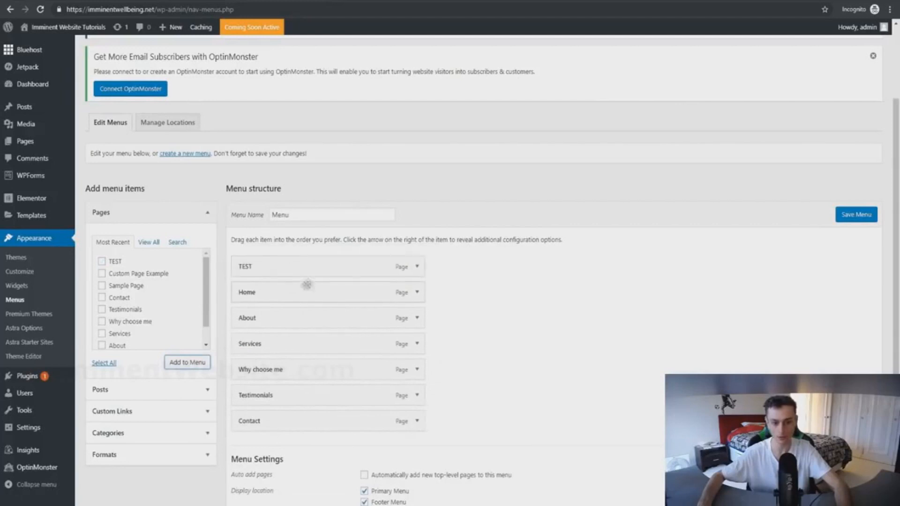
{"action": "left_click", "coordinate": [860, 217]}
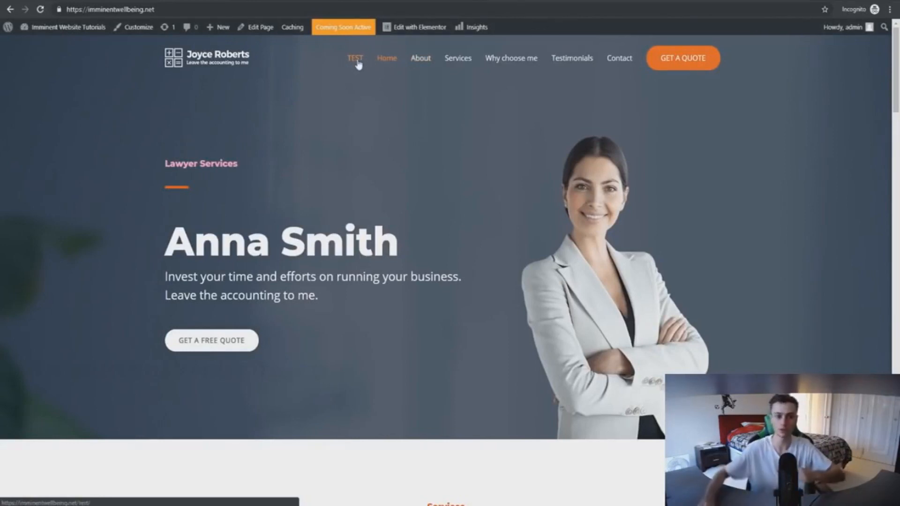
View the TEST page through the live site's navigation menu, and return to the menu editor.
{"action": "left_click", "coordinate": [358, 61]}
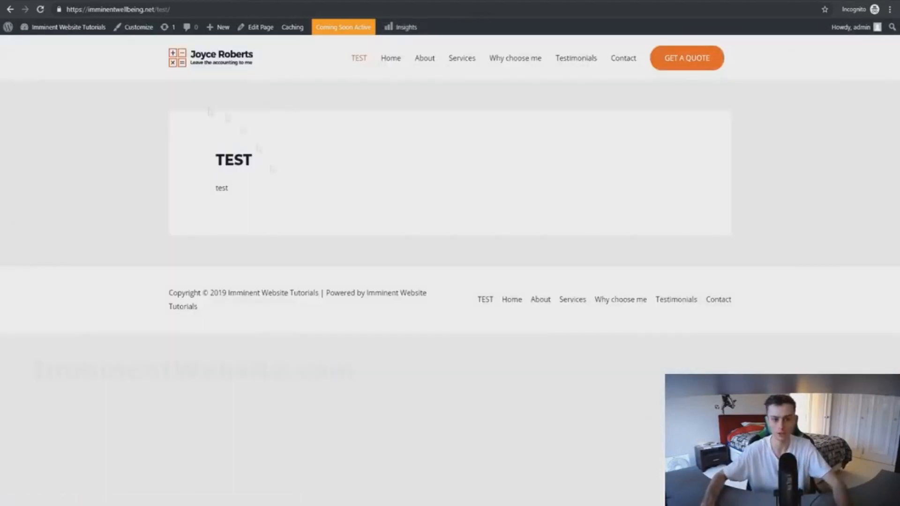
{"action": "key", "text": "alt+Left"}
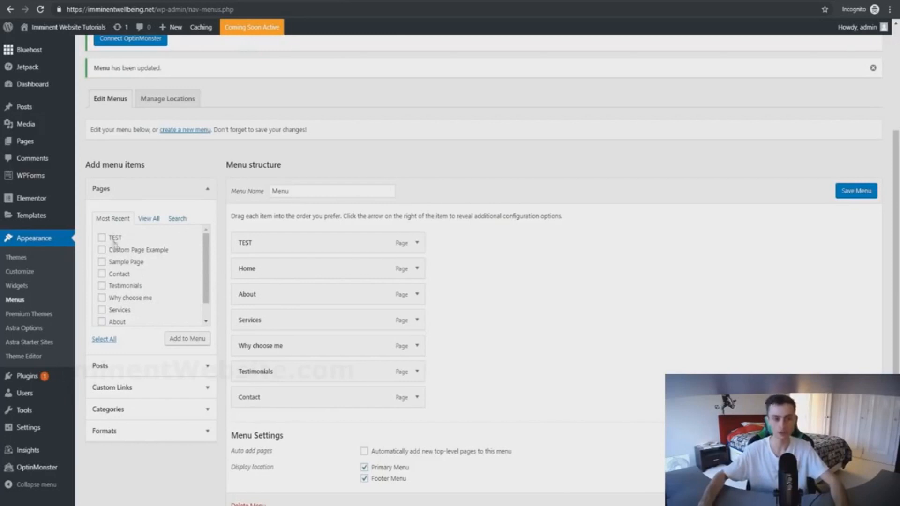
{"action": "scroll", "coordinate": [128, 263], "scroll_direction": "down", "scroll_amount": 1}
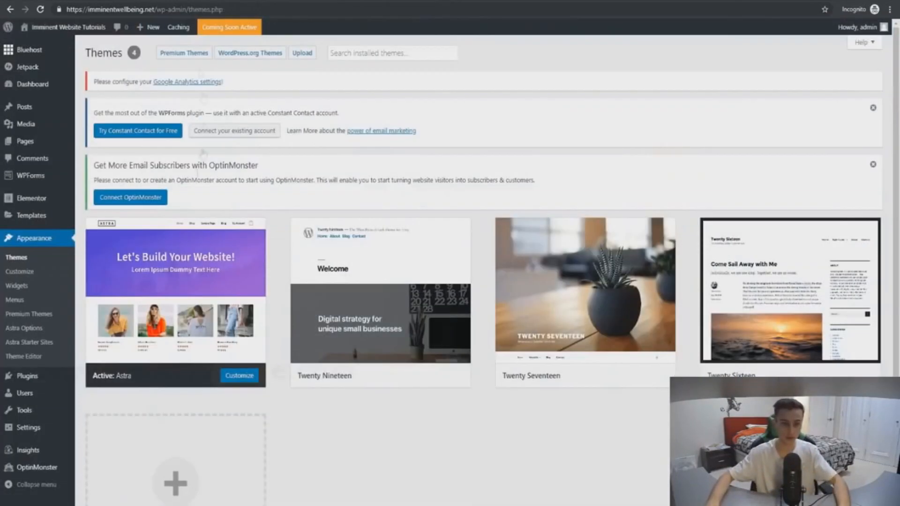
Filter the Astra Starter Sites library to eCommerce templates and open the preview of the Brandstore template.
{"action": "left_click", "coordinate": [31, 343]}
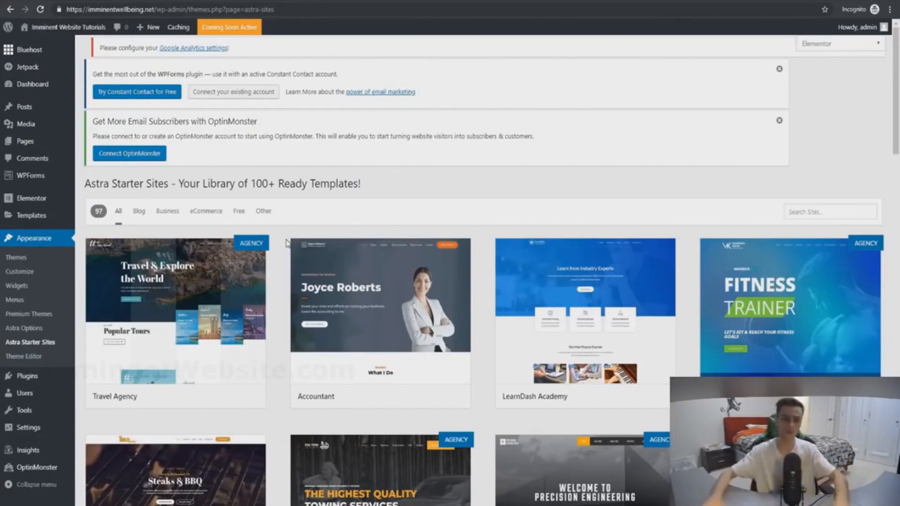
{"action": "left_click", "coordinate": [209, 211]}
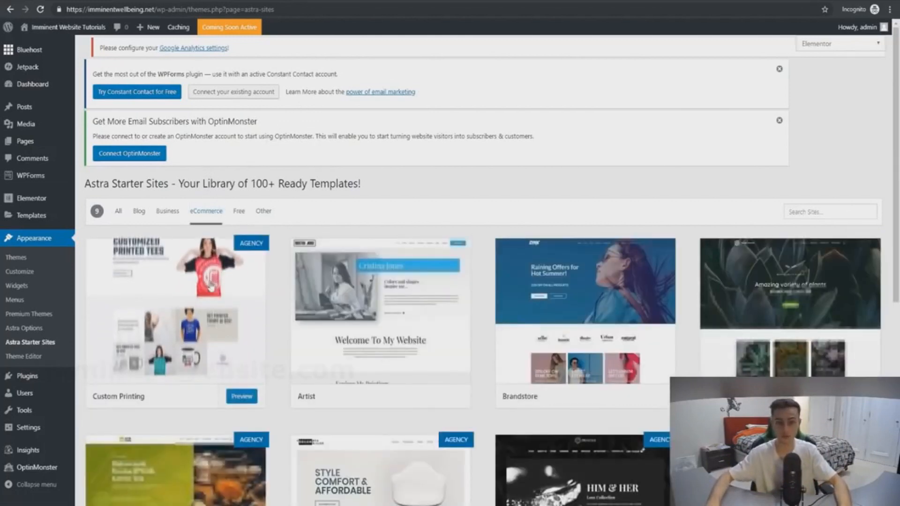
{"action": "scroll", "coordinate": [204, 280], "scroll_direction": "down", "scroll_amount": 1}
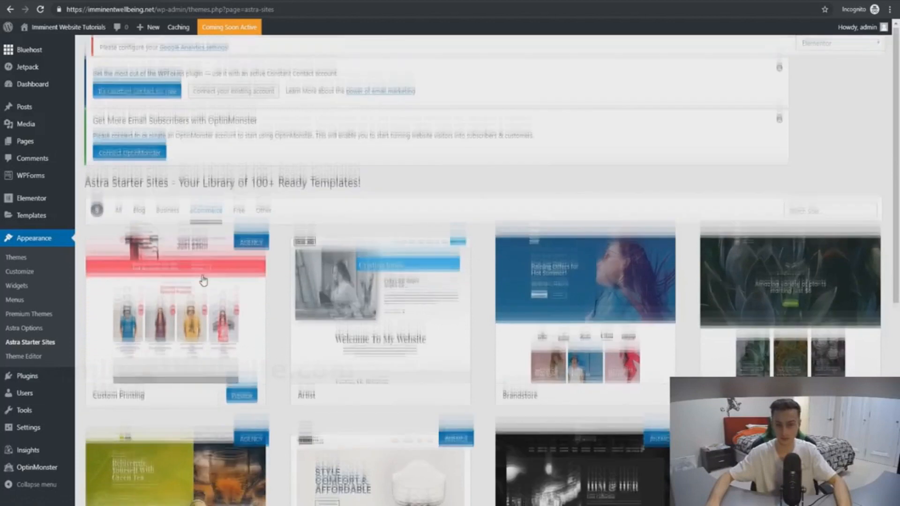
{"action": "scroll", "coordinate": [204, 281], "scroll_direction": "down", "scroll_amount": 3}
{"action": "mouse_move", "coordinate": [649, 245]}
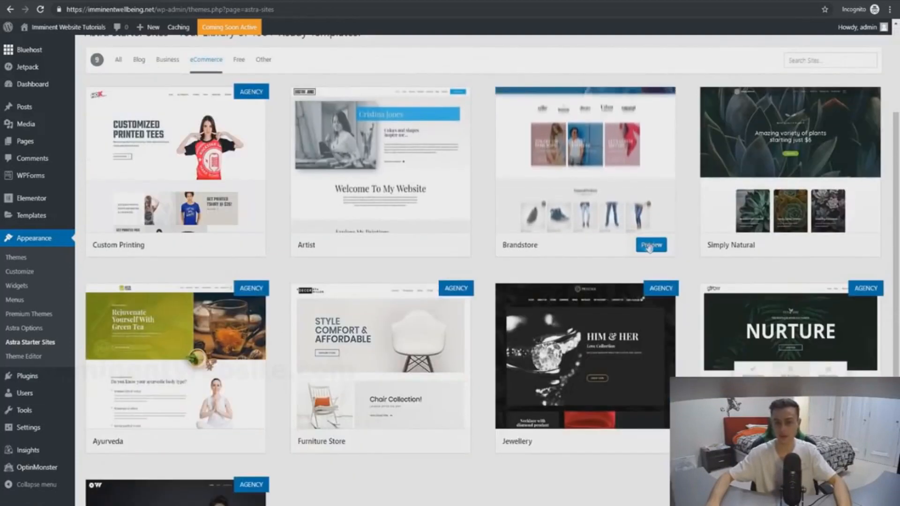
{"action": "left_click", "coordinate": [651, 246]}
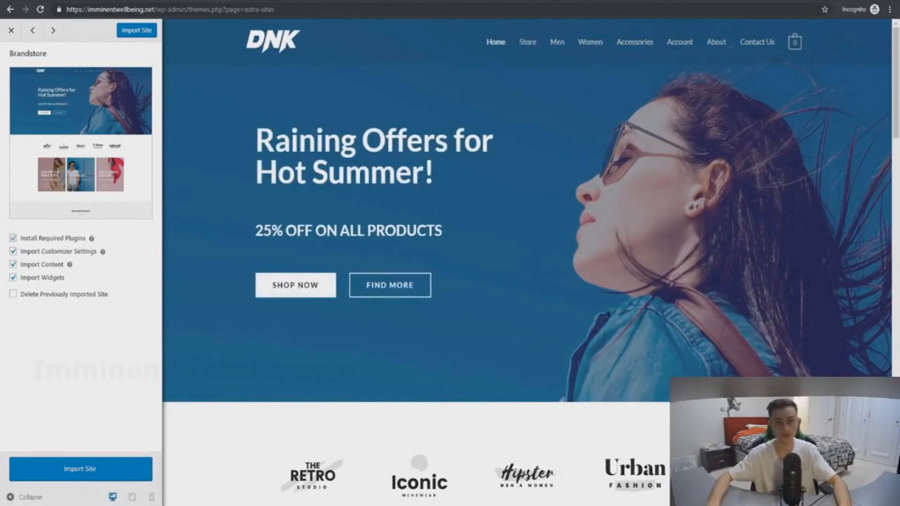
Examine the Brandstore homepage preview, from the hero banner and brand logos down to the featured products.
{"action": "scroll", "coordinate": [527, 211], "scroll_direction": "down", "scroll_amount": 1}
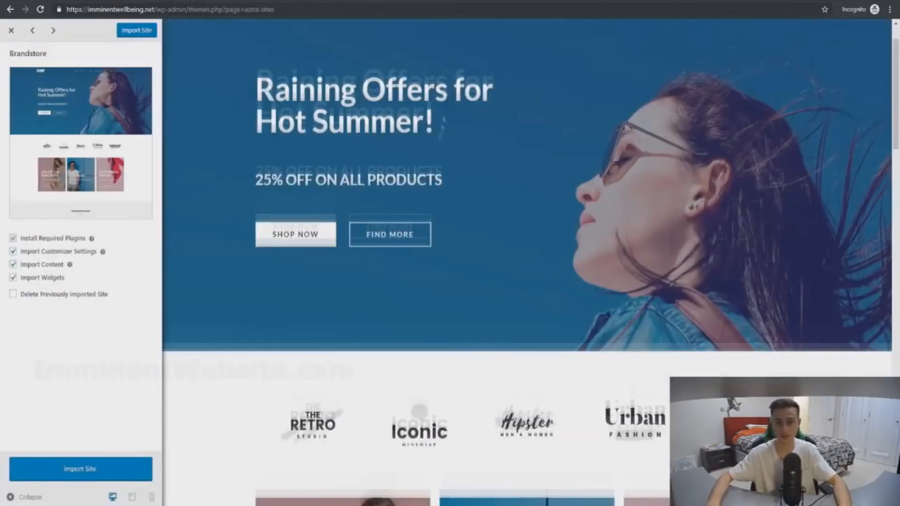
{"action": "scroll", "coordinate": [352, 190], "scroll_direction": "down", "scroll_amount": 8}
{"action": "scroll", "coordinate": [352, 190], "scroll_direction": "up", "scroll_amount": 5}
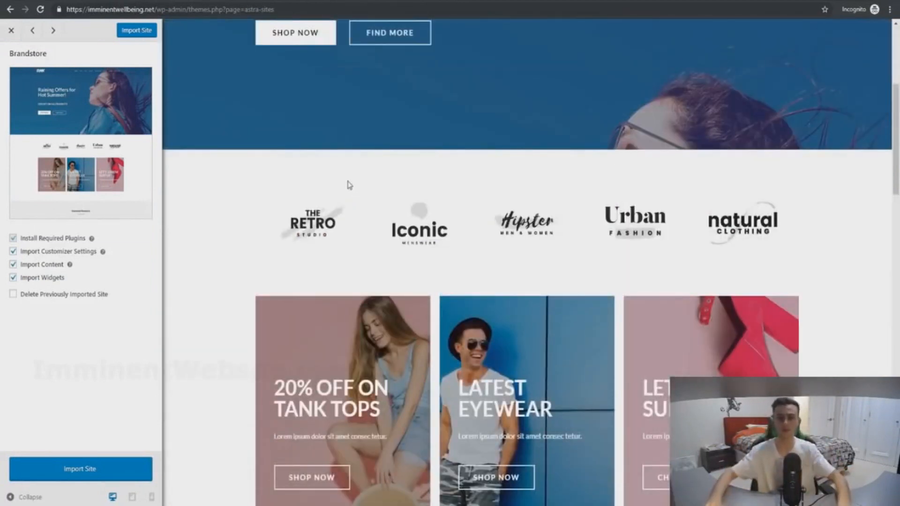
{"action": "scroll", "coordinate": [354, 197], "scroll_direction": "down", "scroll_amount": 2}
{"action": "scroll", "coordinate": [353, 205], "scroll_direction": "down", "scroll_amount": 5}
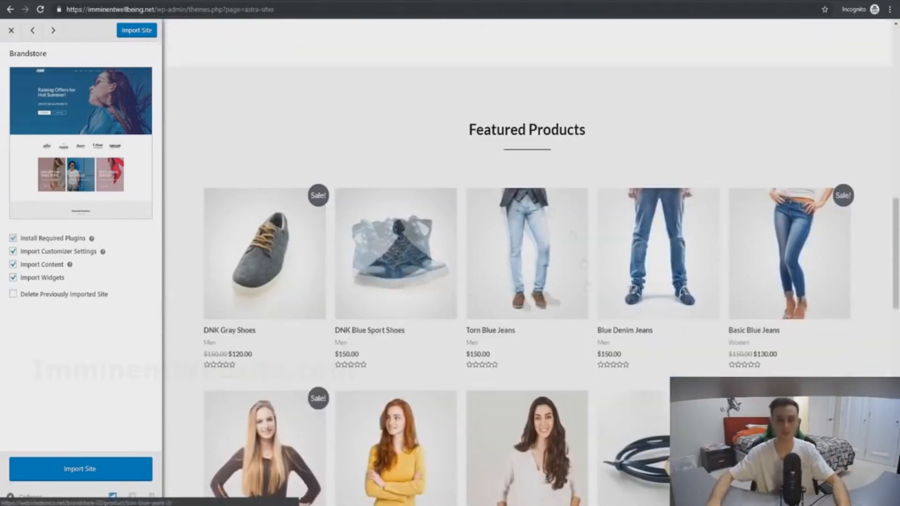
{"action": "scroll", "coordinate": [502, 207], "scroll_direction": "down", "scroll_amount": 2}
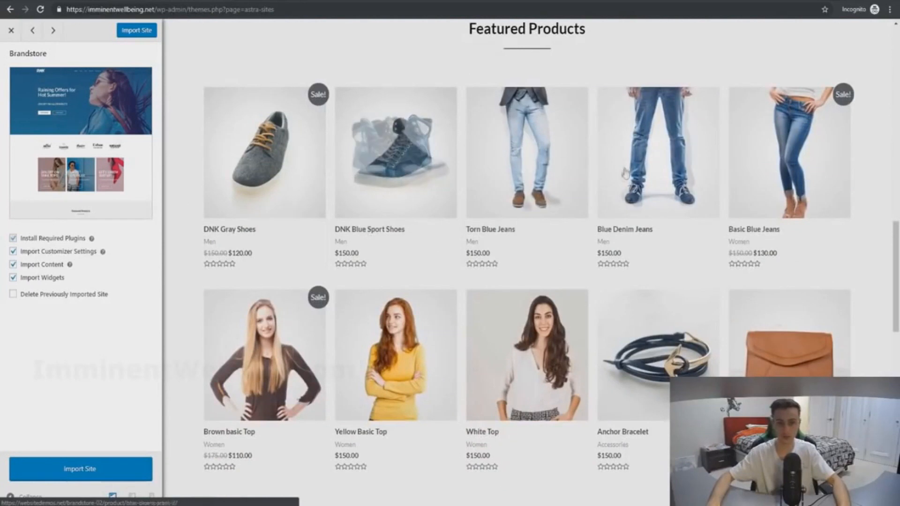
{"action": "scroll", "coordinate": [428, 220], "scroll_direction": "down", "scroll_amount": 1}
{"action": "scroll", "coordinate": [428, 220], "scroll_direction": "down", "scroll_amount": 1}
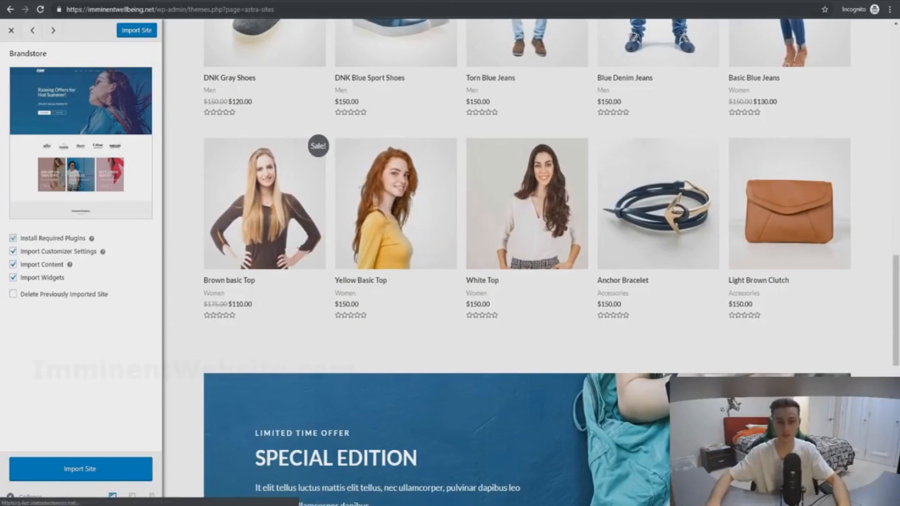
Browse the product listings in the Brandstore preview, including the Store page and the Women category.
{"action": "left_click", "coordinate": [397, 206]}
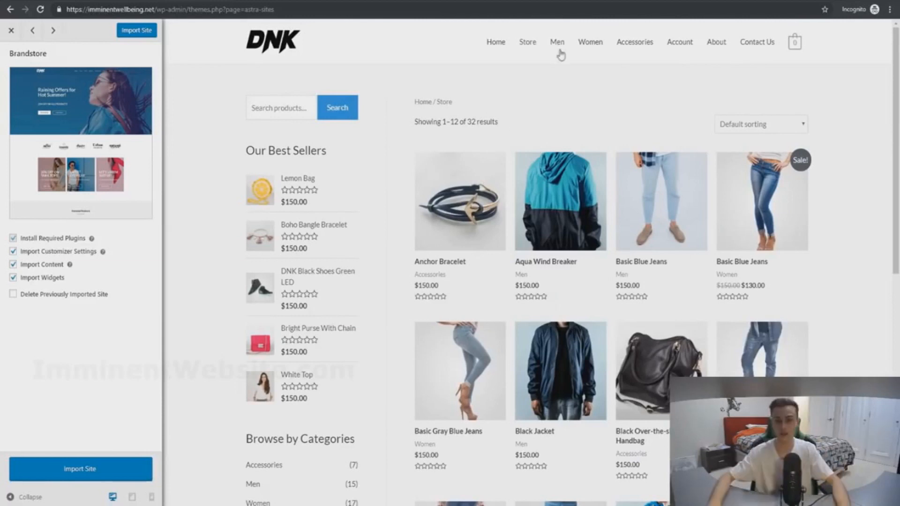
{"action": "left_click", "coordinate": [592, 49]}
{"action": "left_click", "coordinate": [624, 54]}
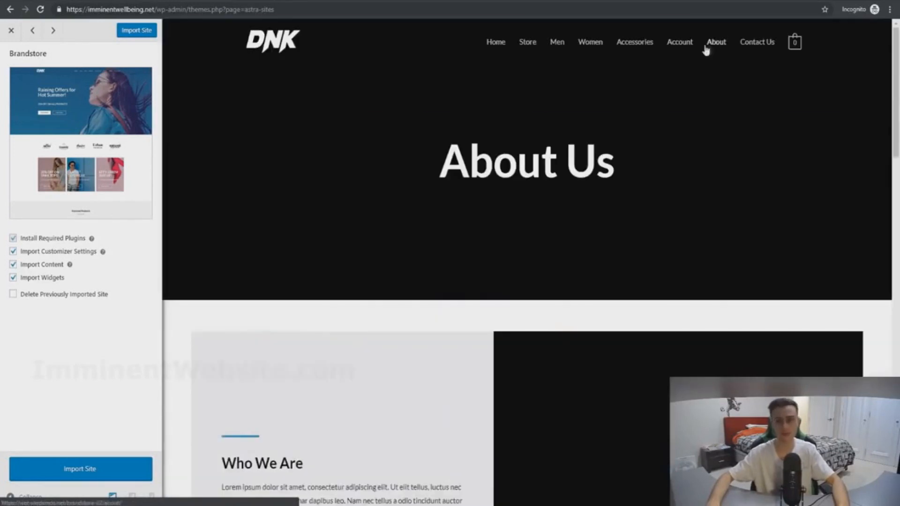
Look through the About Us and Contact Us pages of the Brandstore preview.
{"action": "scroll", "coordinate": [706, 51], "scroll_direction": "down", "scroll_amount": 10}
{"action": "scroll", "coordinate": [730, 81], "scroll_direction": "up", "scroll_amount": 10}
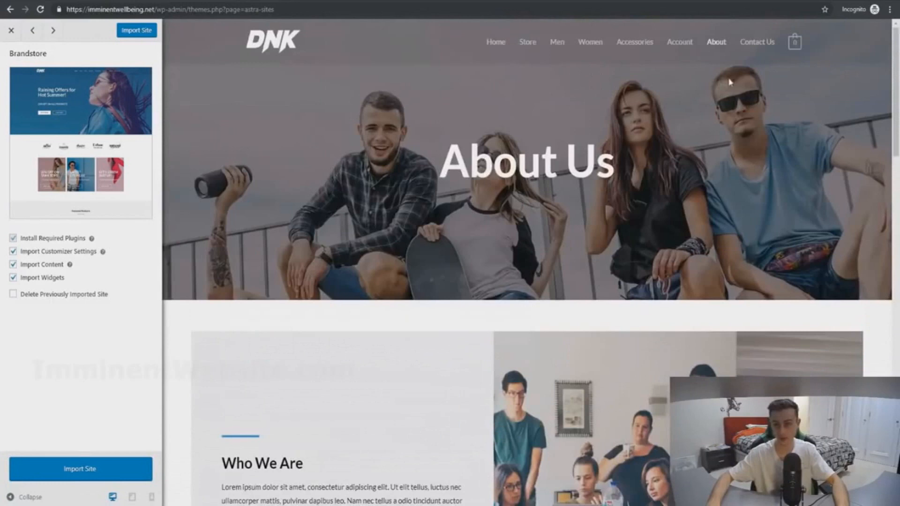
{"action": "left_click", "coordinate": [753, 50]}
{"action": "scroll", "coordinate": [435, 134], "scroll_direction": "down", "scroll_amount": 10}
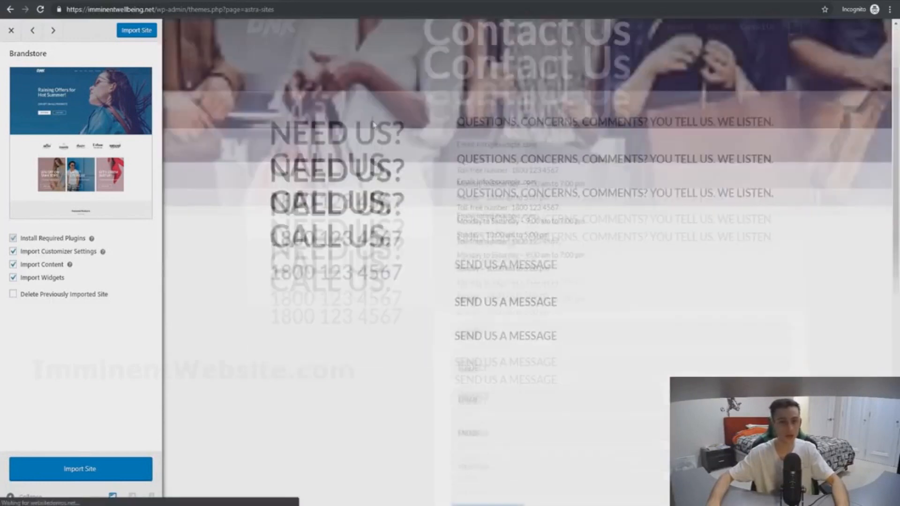
{"action": "scroll", "coordinate": [357, 136], "scroll_direction": "up", "scroll_amount": 10}
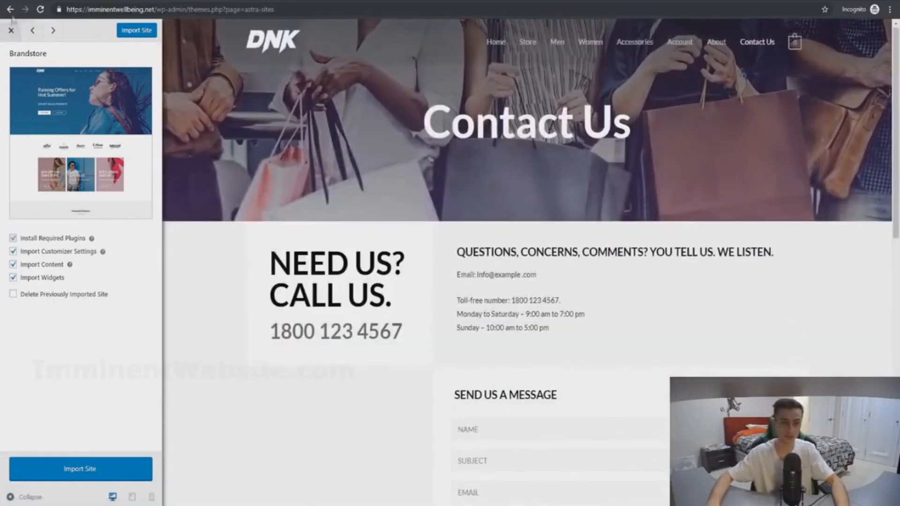
Go back out of the Brandstore preview pages and look through the recommended plugins available to add.
{"action": "left_click", "coordinate": [11, 9]}
{"action": "left_click", "coordinate": [10, 9]}
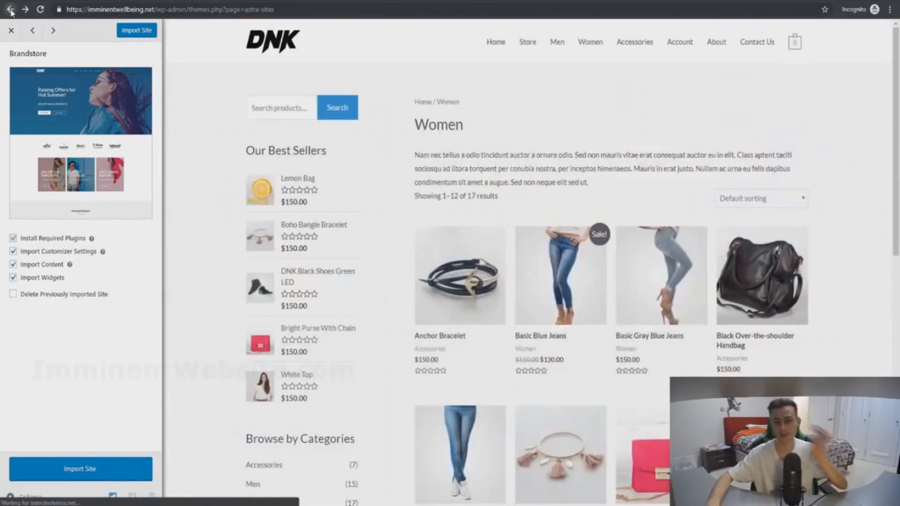
{"action": "left_click", "coordinate": [10, 9]}
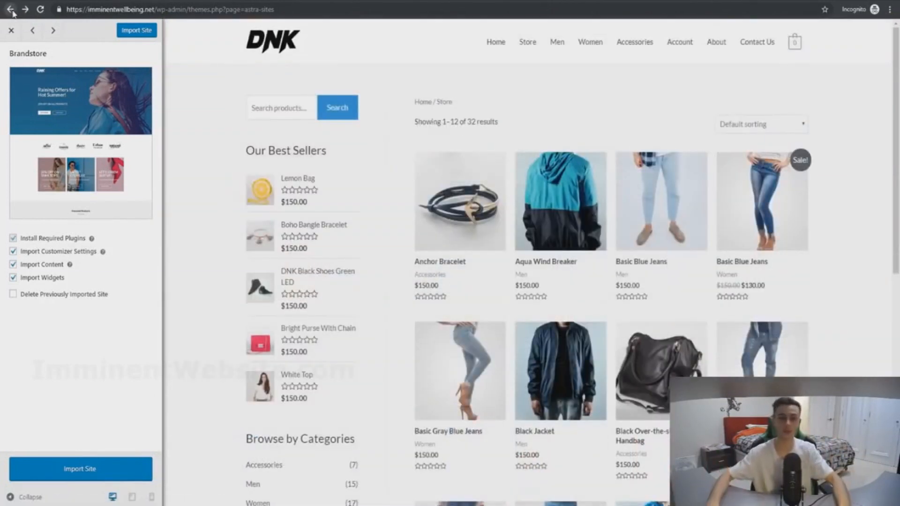
{"action": "left_click", "coordinate": [10, 10]}
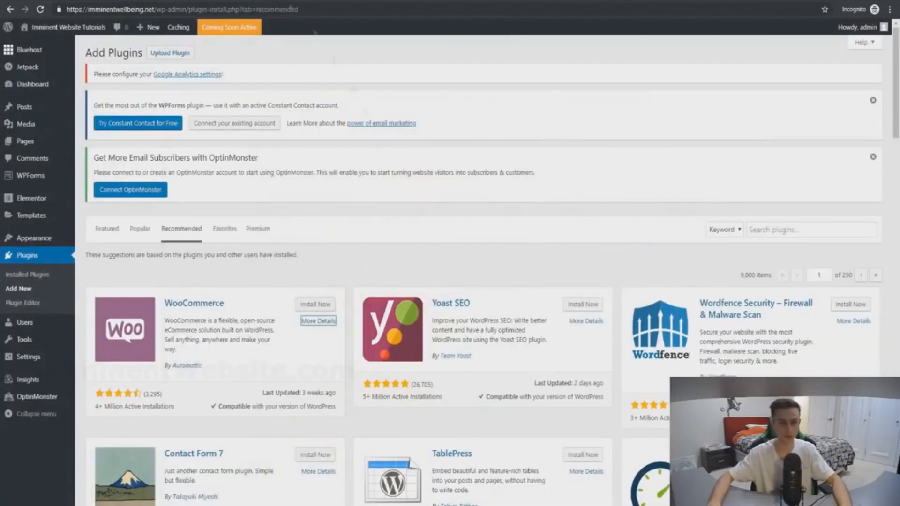
{"action": "scroll", "coordinate": [371, 172], "scroll_direction": "down", "scroll_amount": 3}
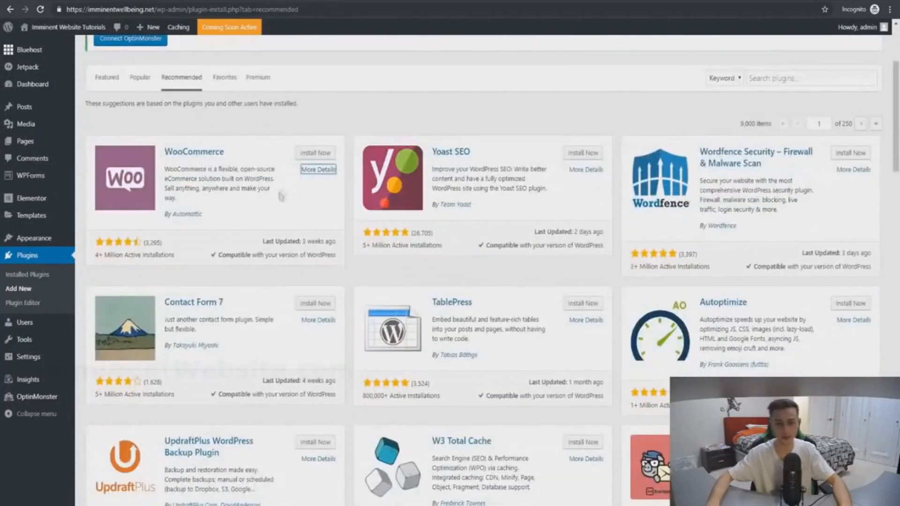